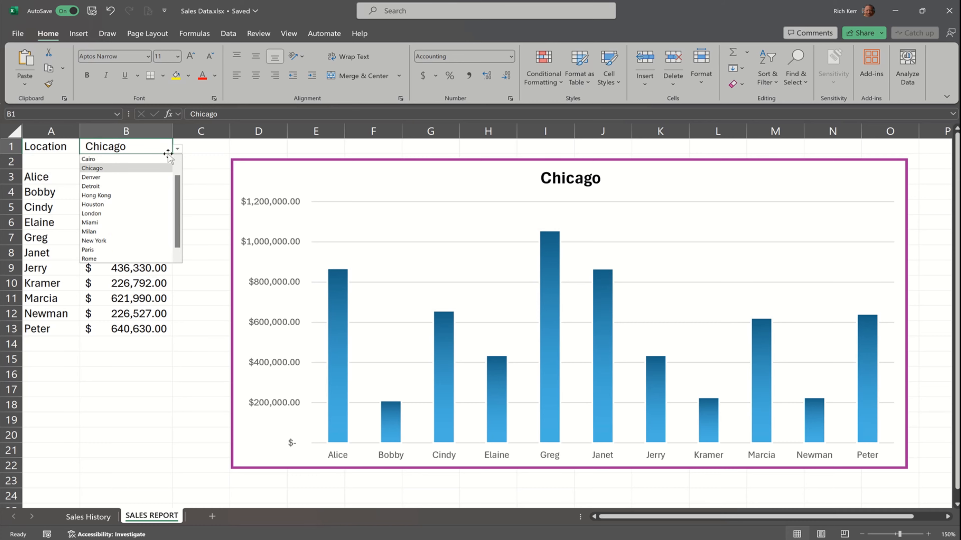
Step: Set the report's location in cell B1 to Detroit
left_click(122, 185)
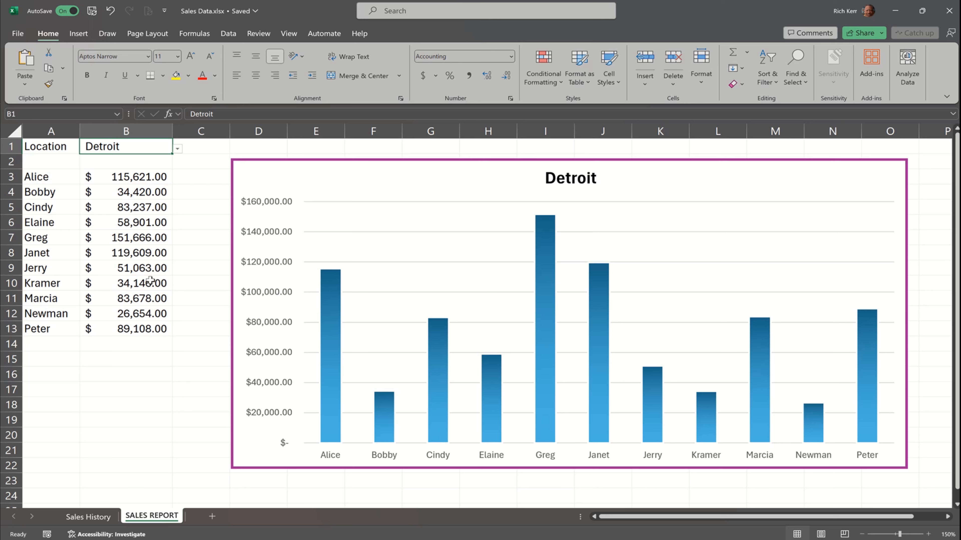
Step: Examine the table name and design settings of the sales table on the Sales History sheet
left_click(91, 517)
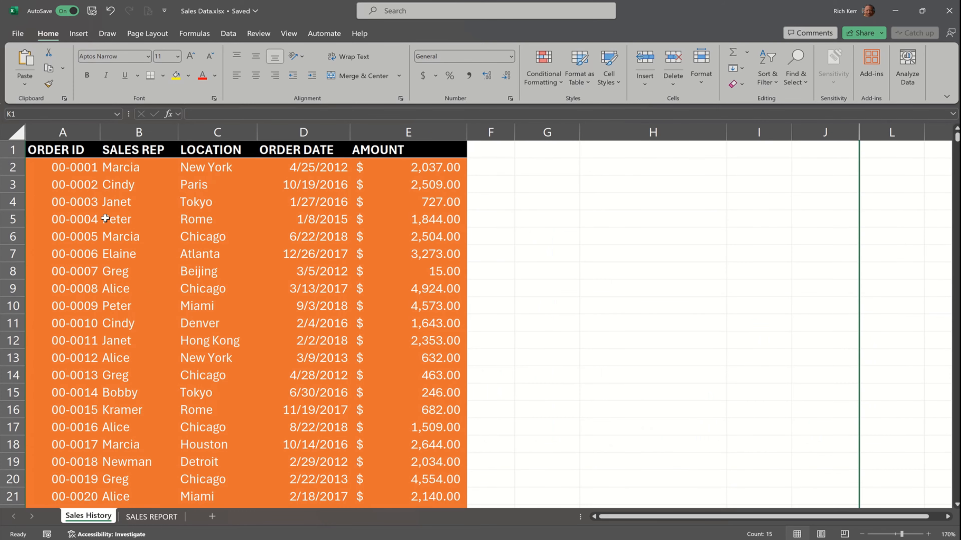
left_click(218, 232)
left_click(402, 31)
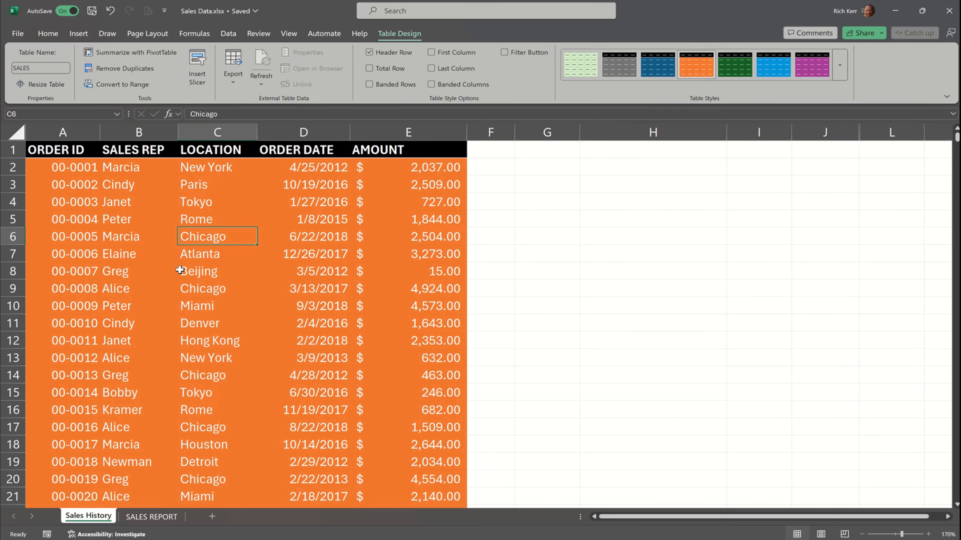
Step: Go to cell A10000 to inspect the last rows of the sales table, and return to cell A1
left_click(50, 114)
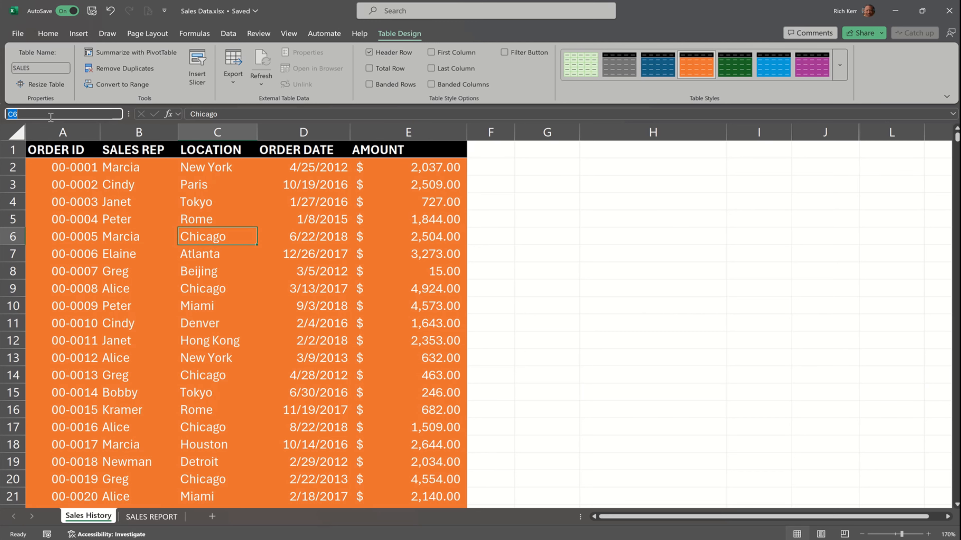
type("a10000")
key("Return")
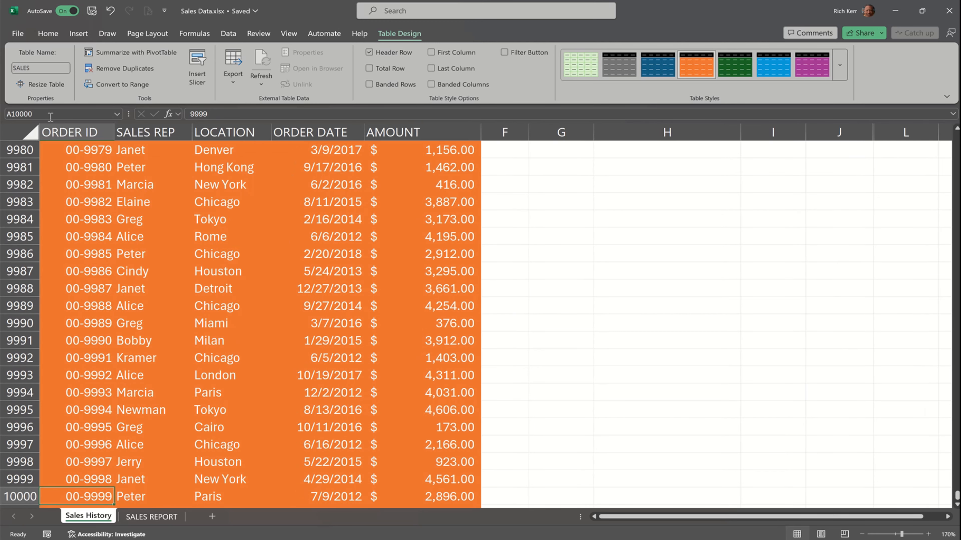
scroll(164, 358, "down", 1)
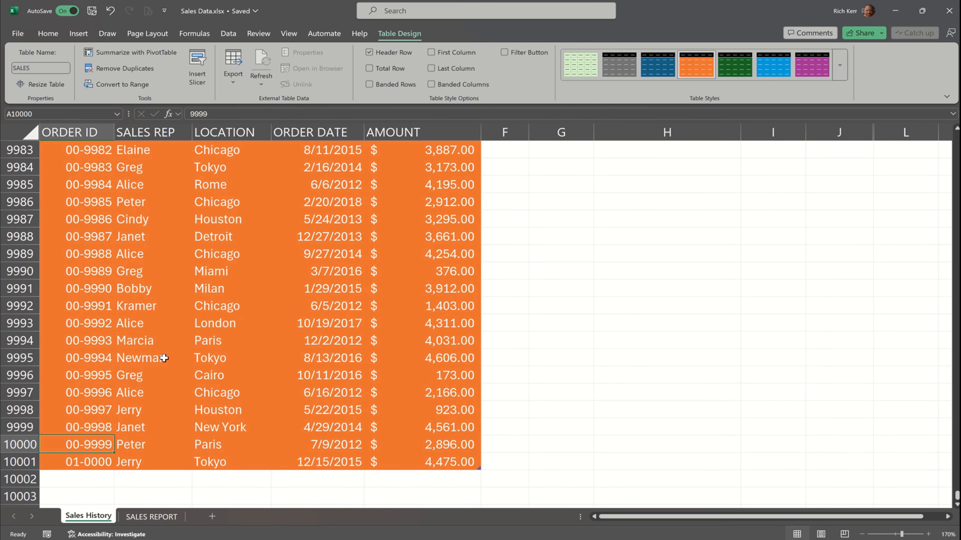
left_click(60, 117)
type("a1")
key("Return")
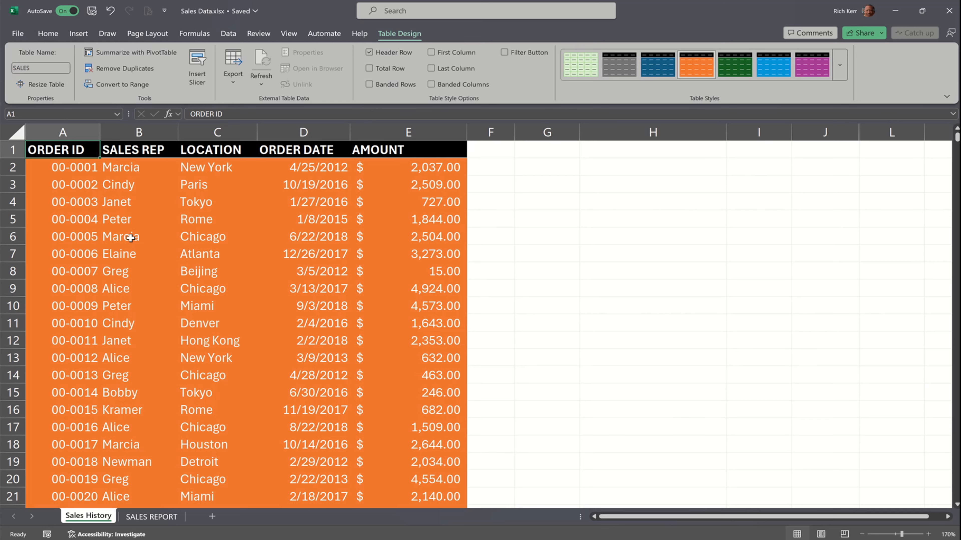
Step: Try the location selector on the SALES REPORT sheet with Atlanta and with Chicago
left_click(158, 517)
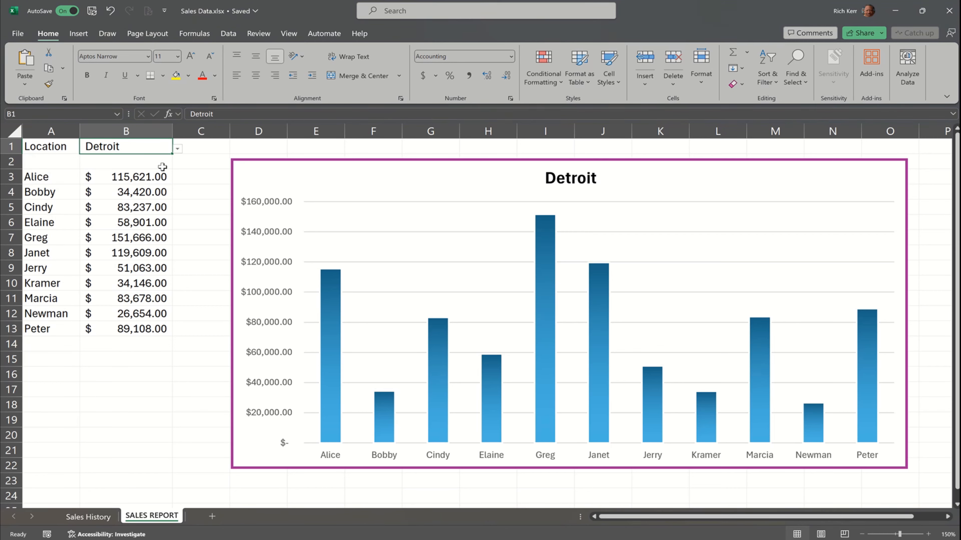
left_click(178, 149)
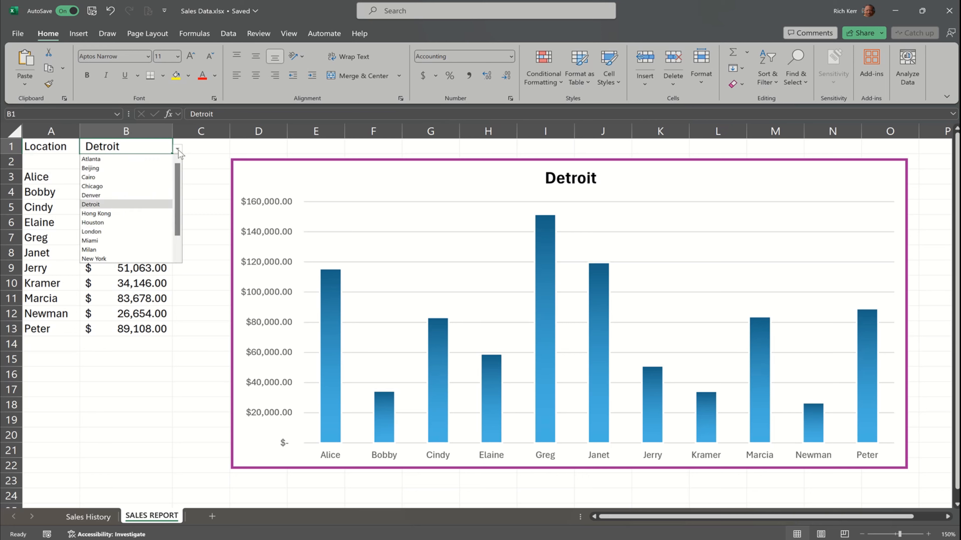
left_click(128, 161)
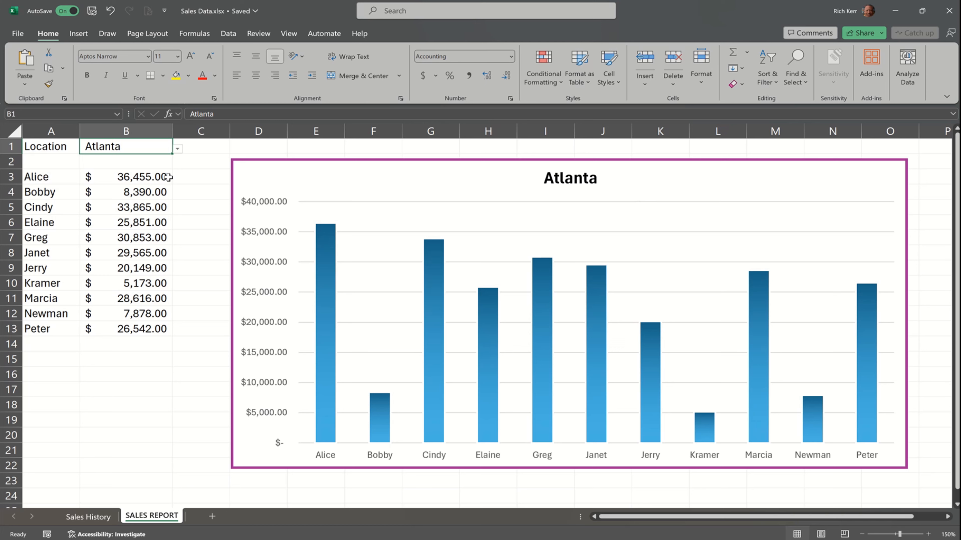
left_click(177, 148)
left_click(126, 187)
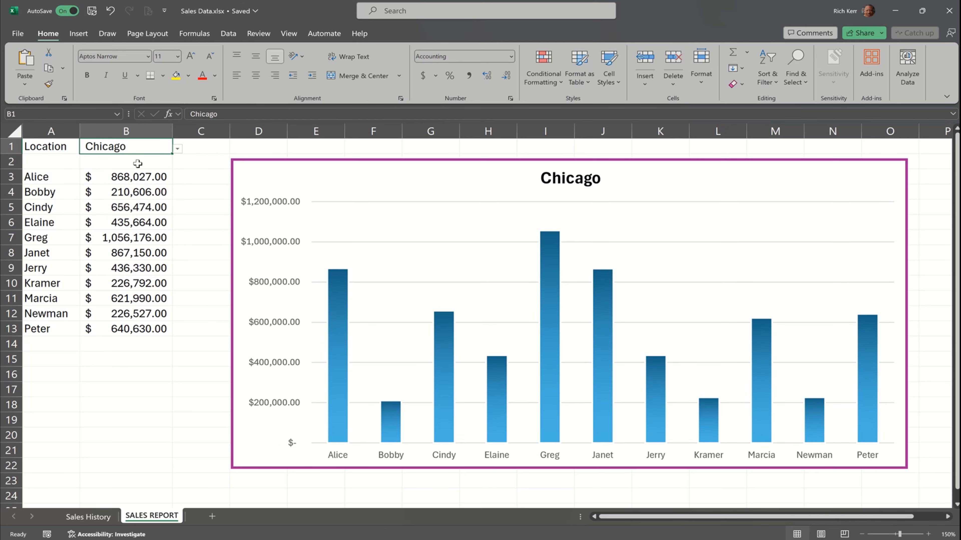
left_click(177, 149)
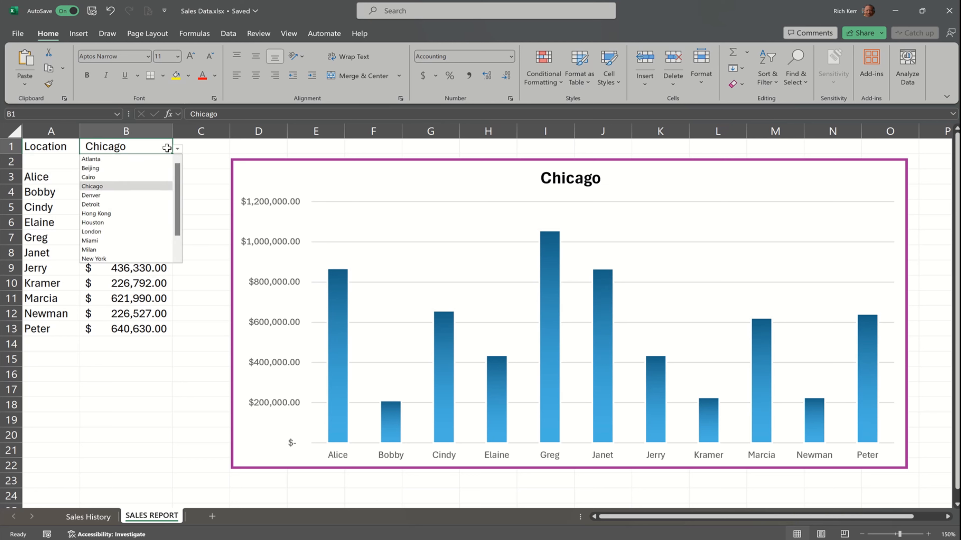
left_click(151, 149)
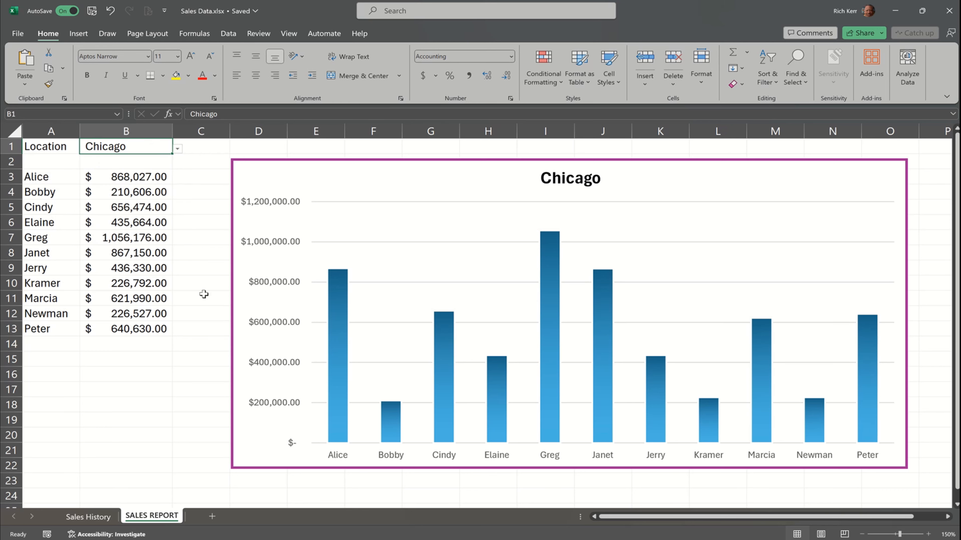
Step: Delete the SALES REPORT sheet from the workbook
right_click(153, 515)
key("Escape")
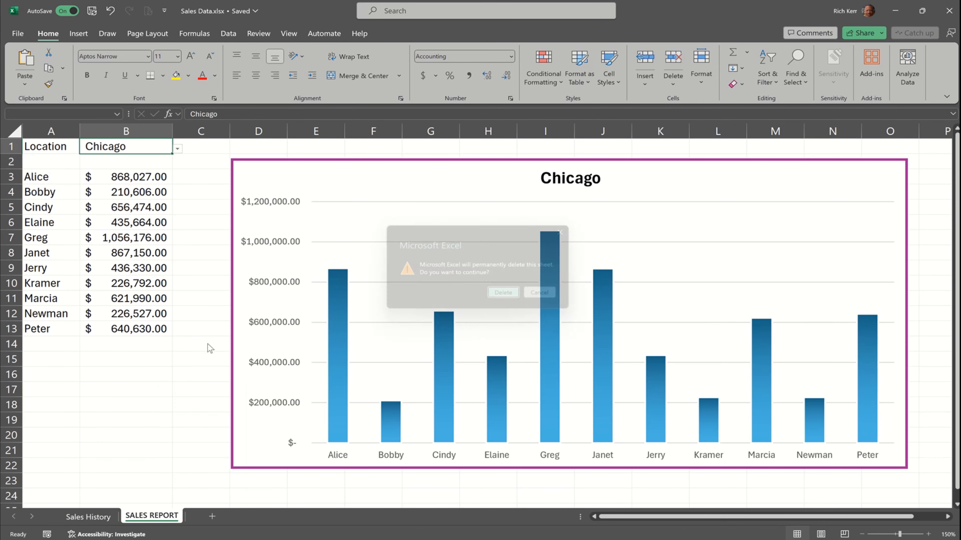
left_click(501, 297)
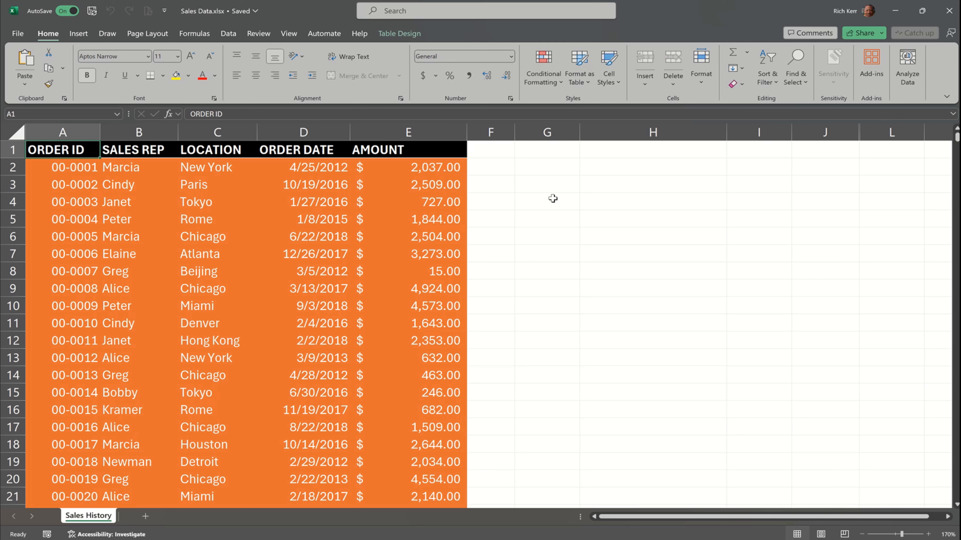
Step: Unhide column K on the Sales History sheet and delete it together with its list of locations
left_click_drag(863, 137, 830, 133)
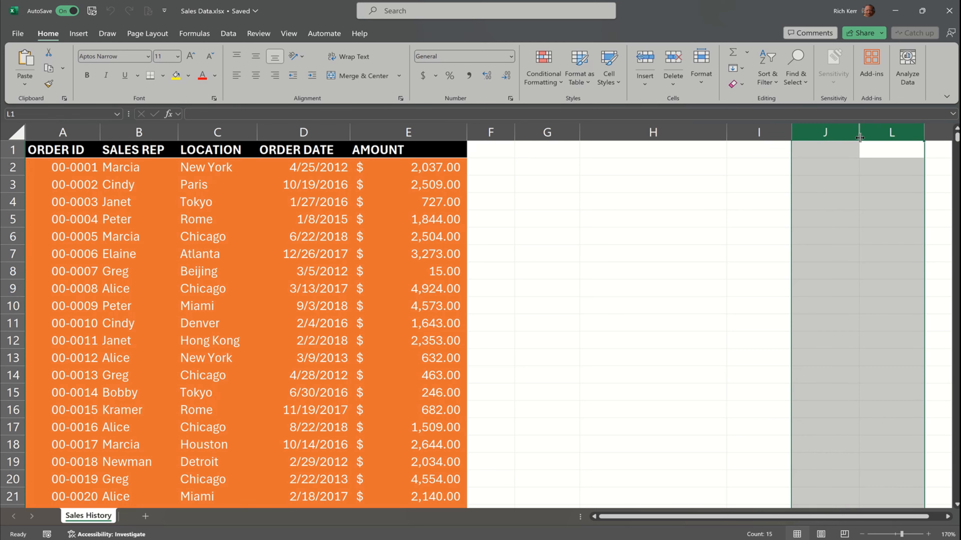
left_click(859, 137)
left_click_drag(654, 132, 829, 134)
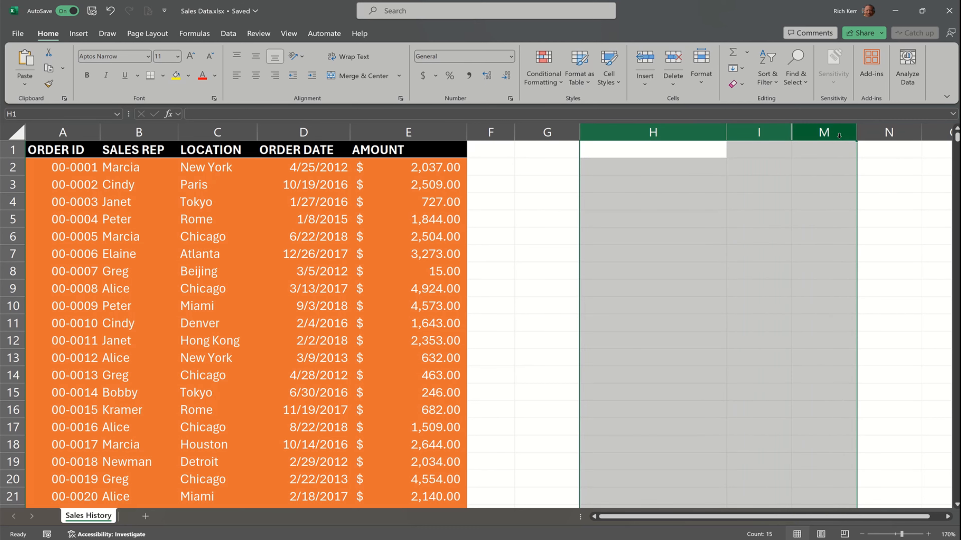
double_click(858, 138)
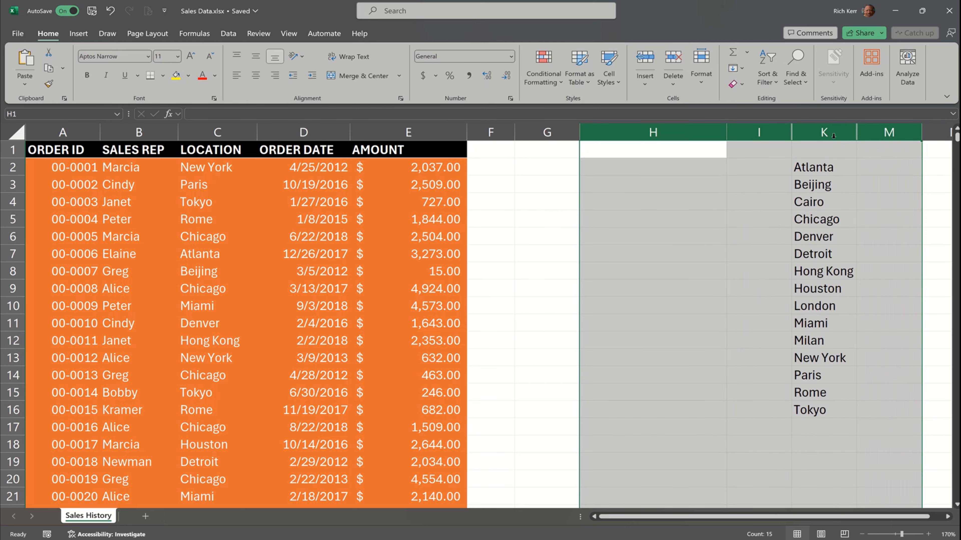
left_click(824, 133)
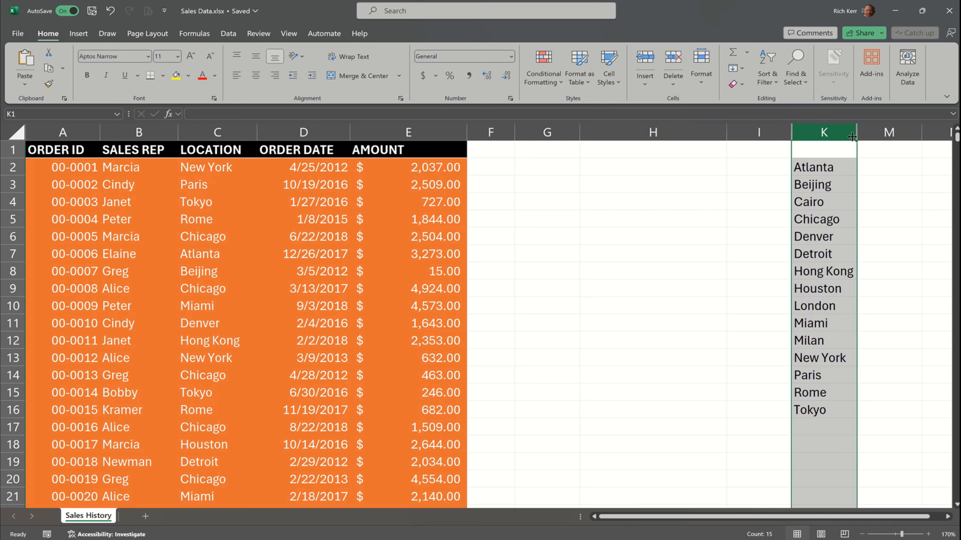
right_click(838, 136)
left_click(741, 258)
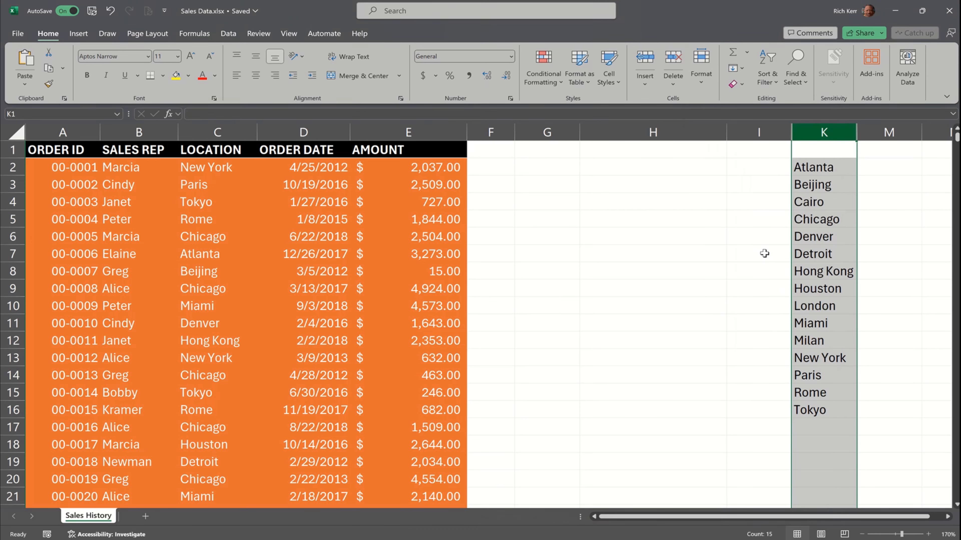
Step: Check the SALES table's name and design settings again from a cell in the ORDER DATE column
left_click(290, 216)
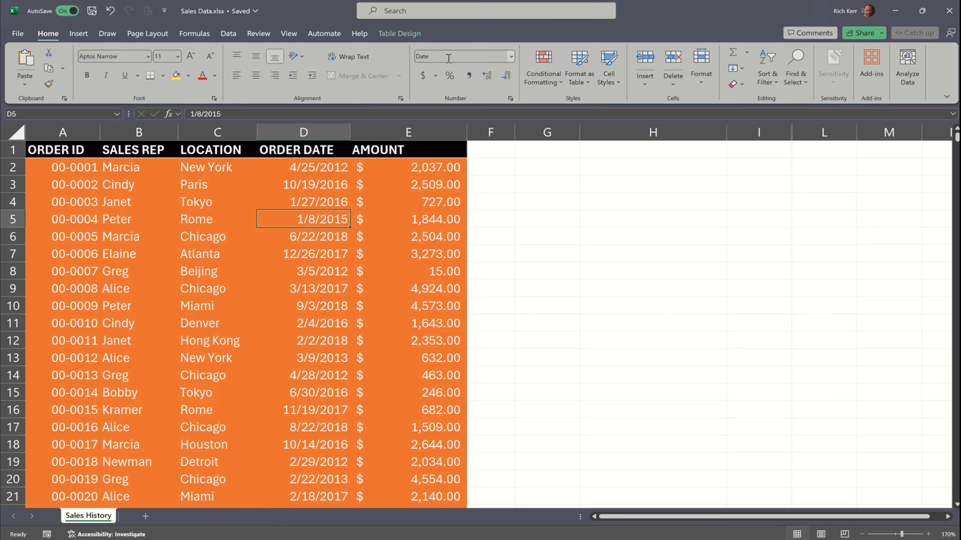
left_click(418, 35)
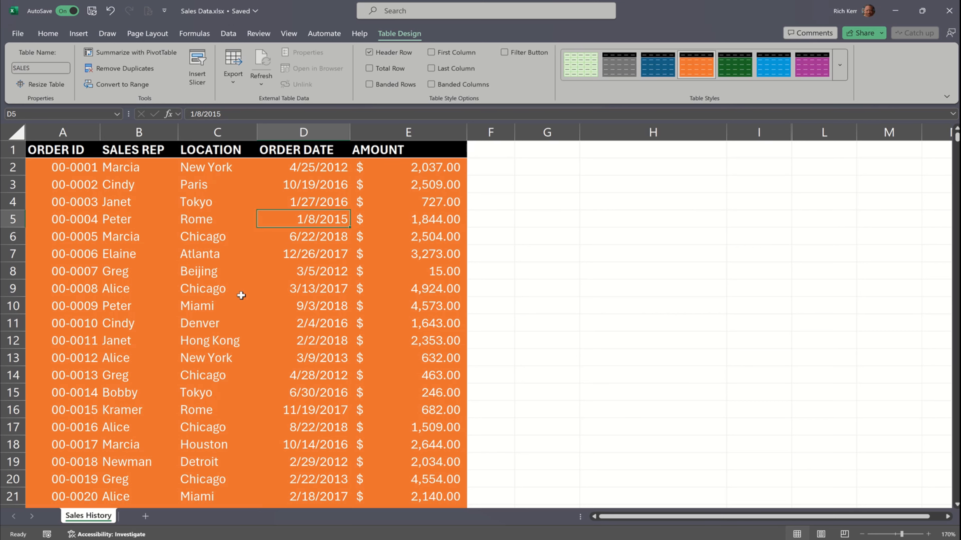
Step: Add a new worksheet after Sales History and start a GROUPBY formula in cell A4
left_click(144, 517)
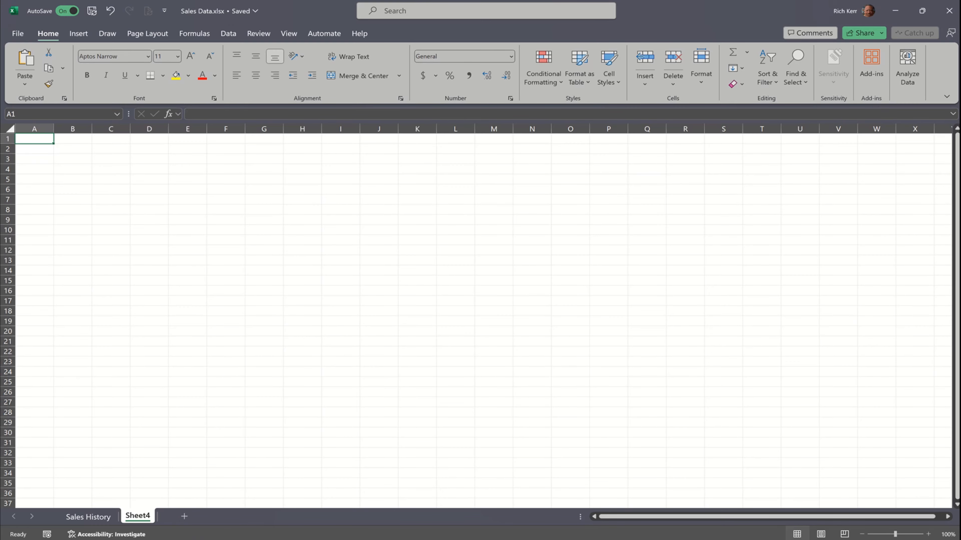
left_click(905, 534)
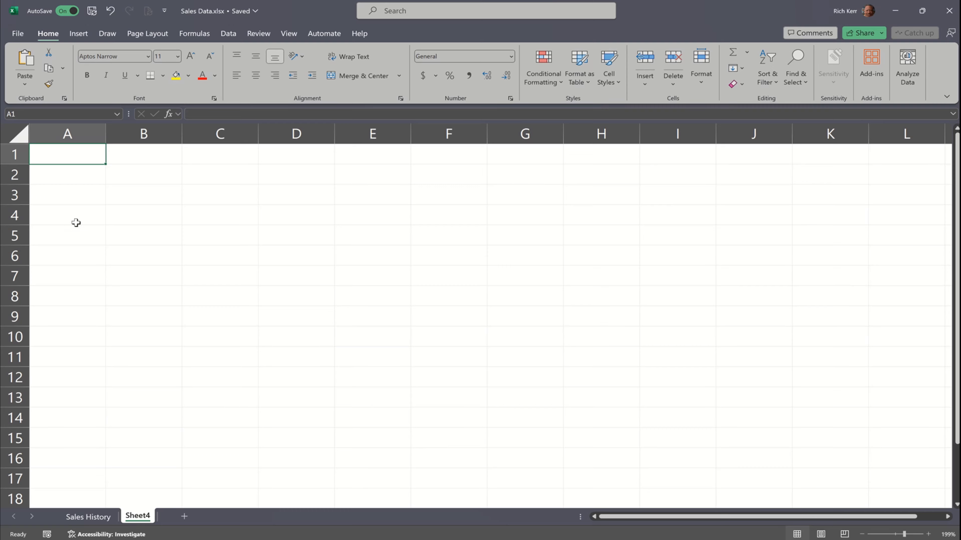
left_click(90, 215)
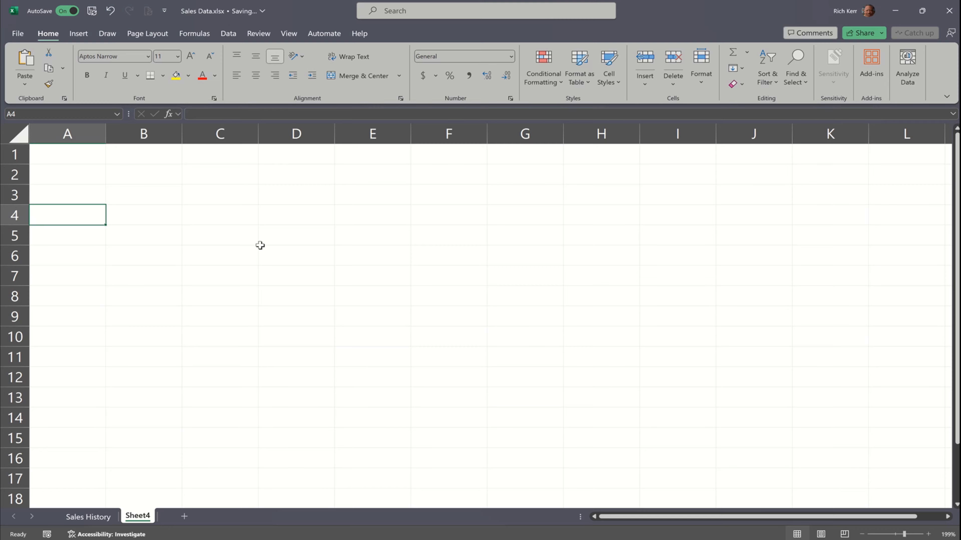
type("=")
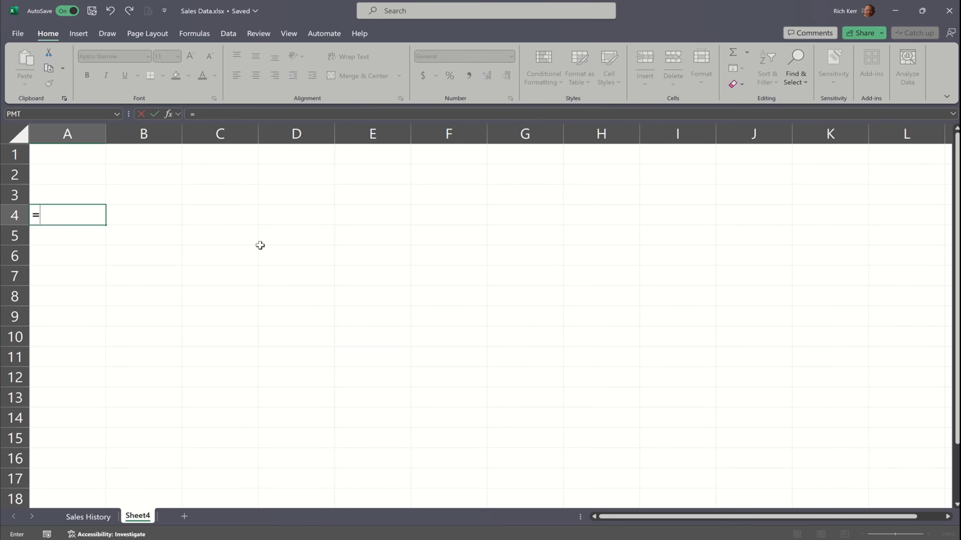
type("groupby")
key("Tab")
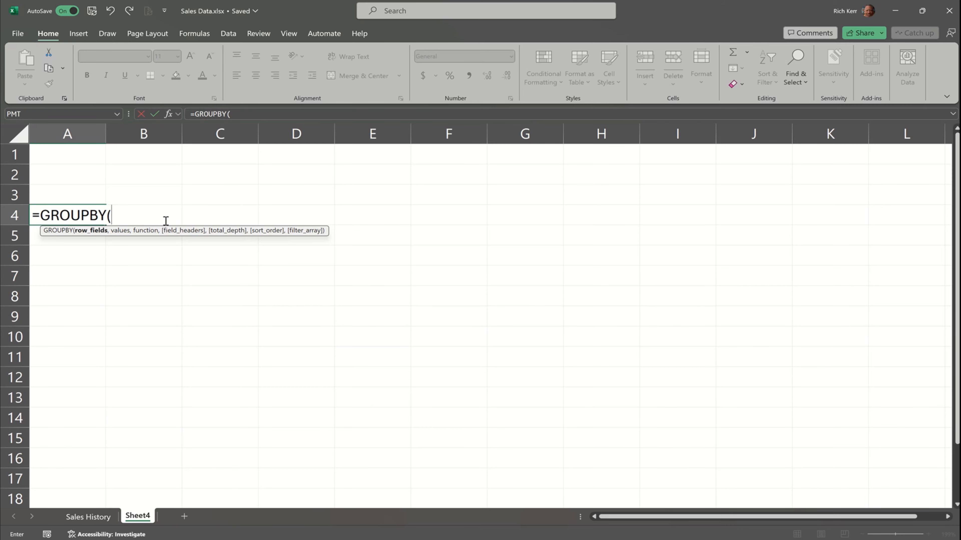
Step: Supply SALES[SALES REP] as the row fields argument of the GROUPBY formula
type("sale")
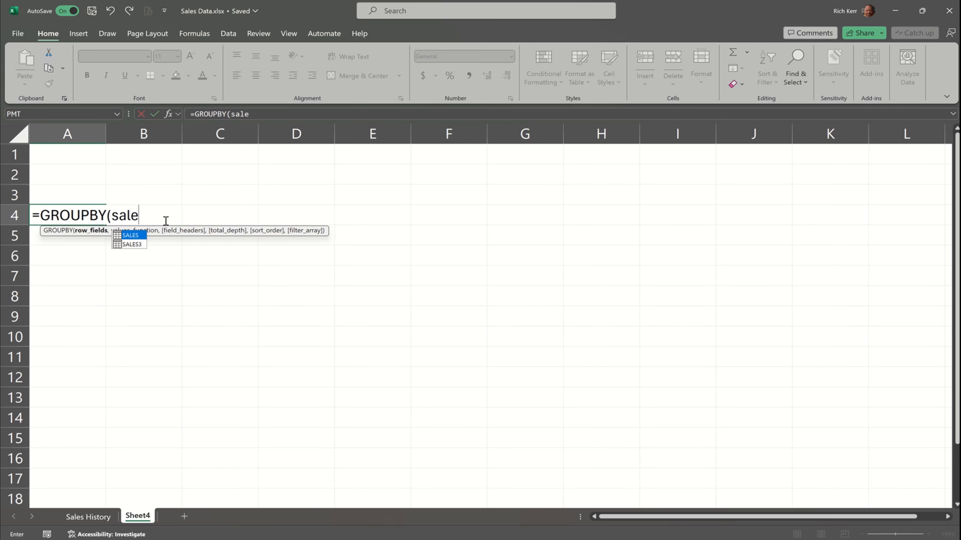
key("Tab")
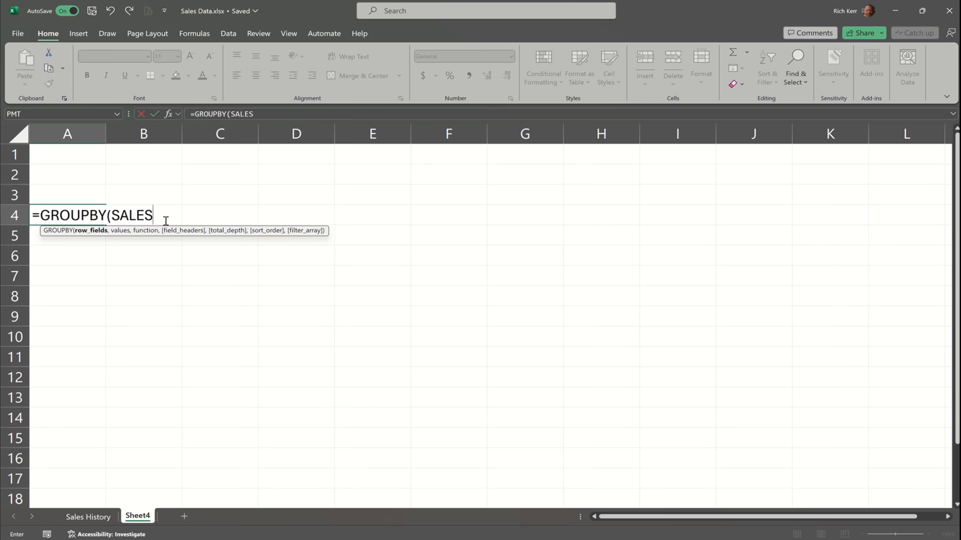
type("[")
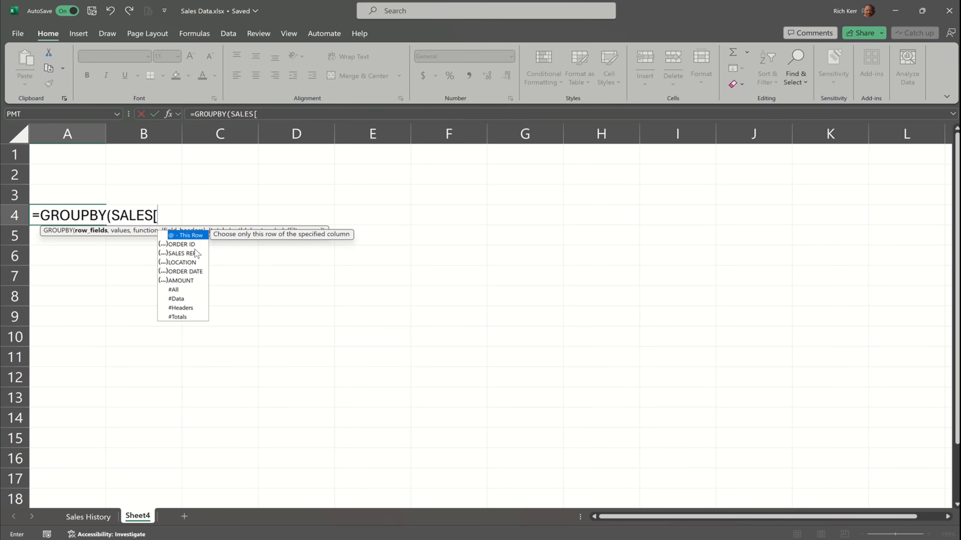
double_click(202, 252)
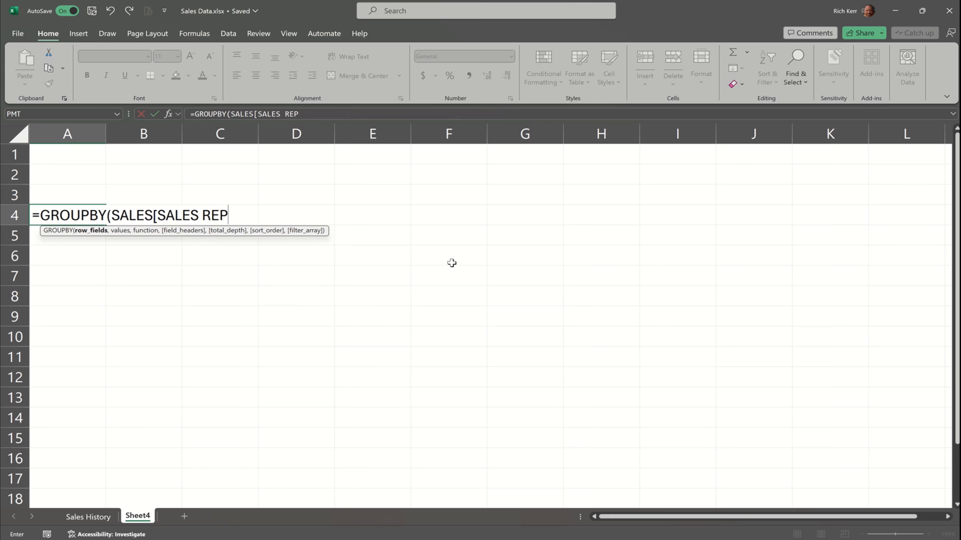
type("],")
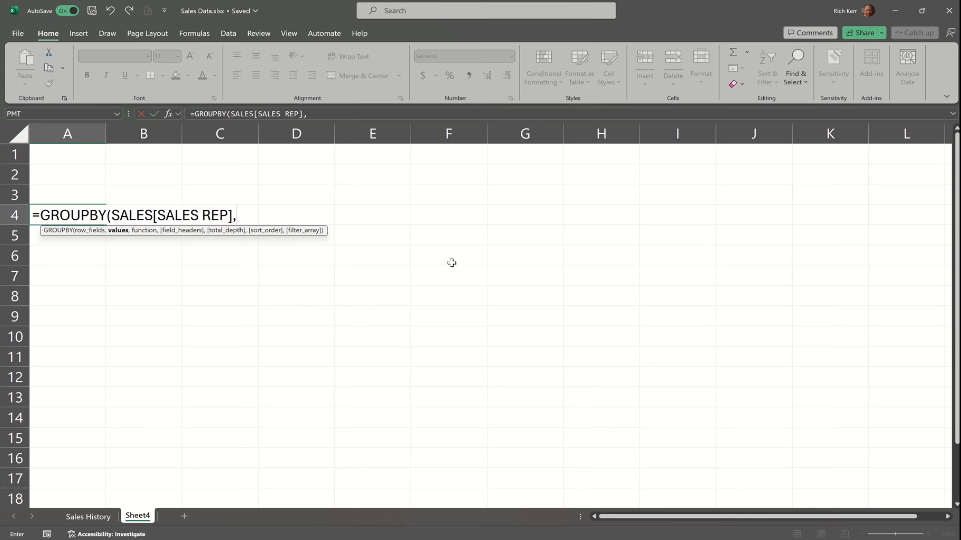
Step: Supply SALES[AMOUNT] as the values argument of the GROUPBY formula and continue to the function argument
type("sales")
key("Tab")
type("[")
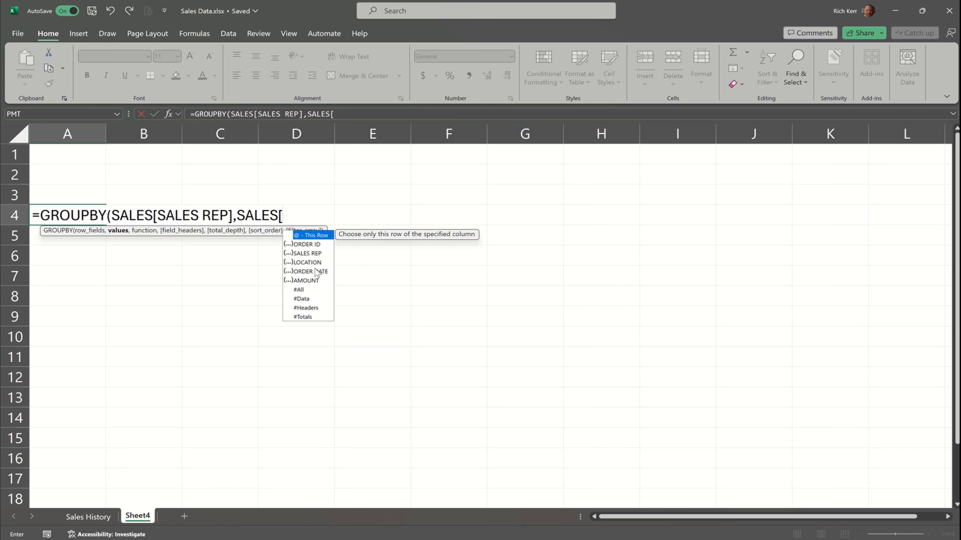
double_click(320, 280)
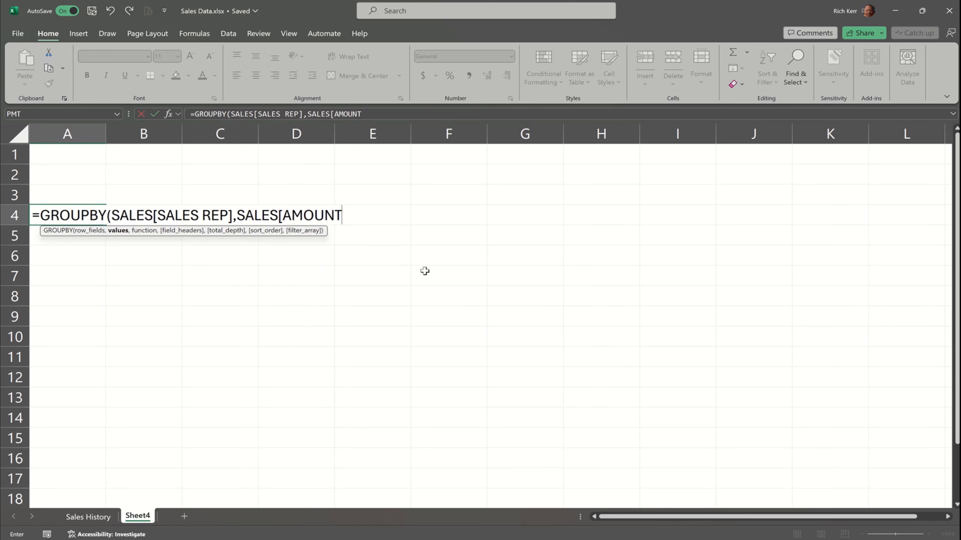
type("],")
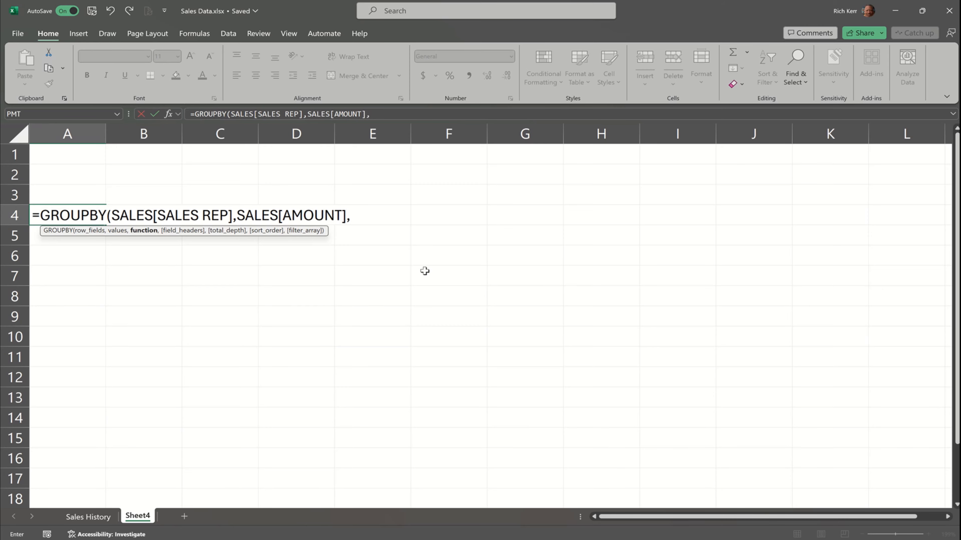
Step: Supply SUM as the function argument and complete the GROUPBY formula in cell A4
type("SUM")
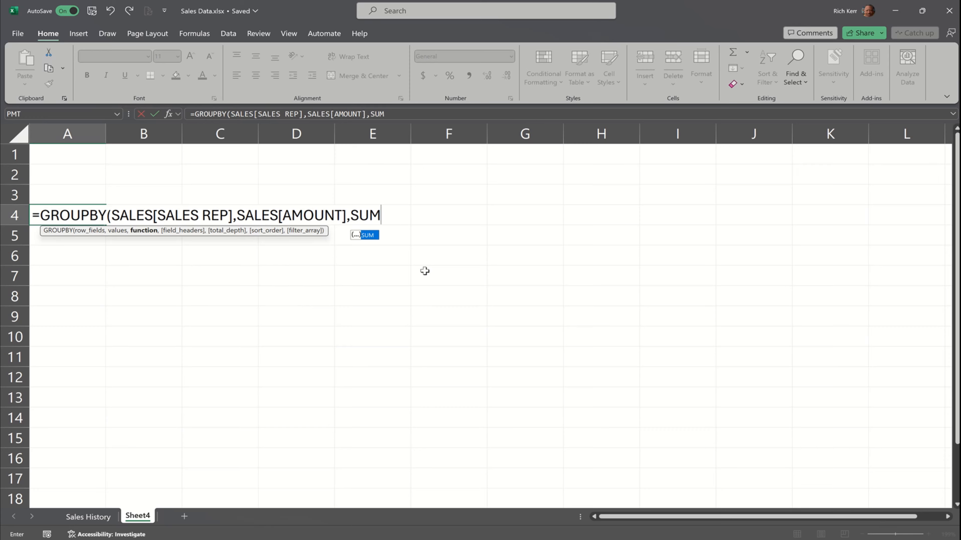
key("Tab")
type(")")
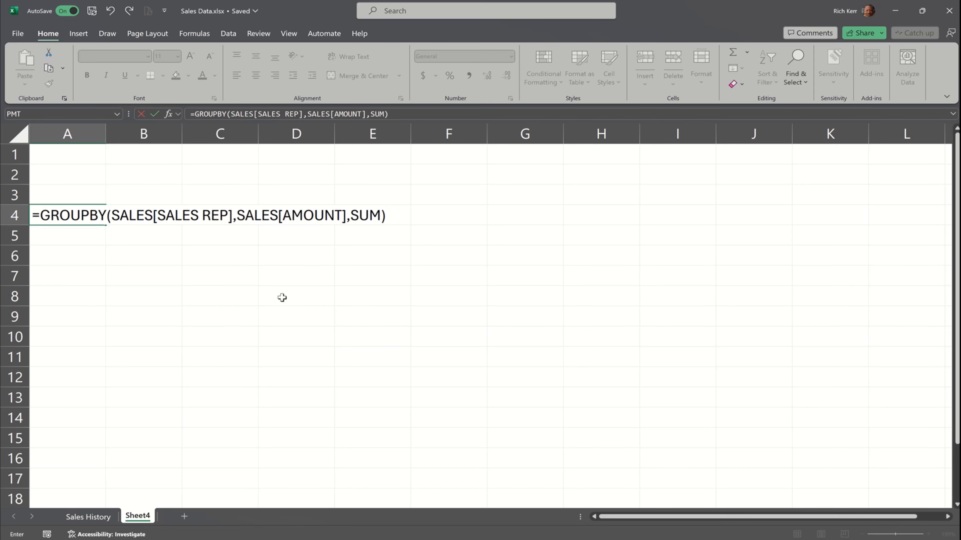
key("Return")
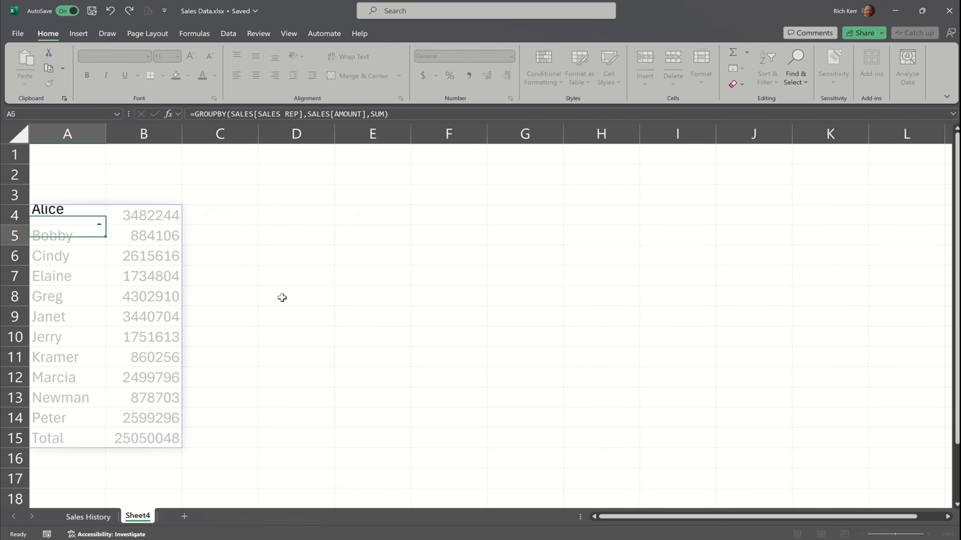
Step: Examine the grouped sales rep names and amounts and compare them with the SALES table on the Sales History sheet
left_click(65, 212)
left_click(65, 233)
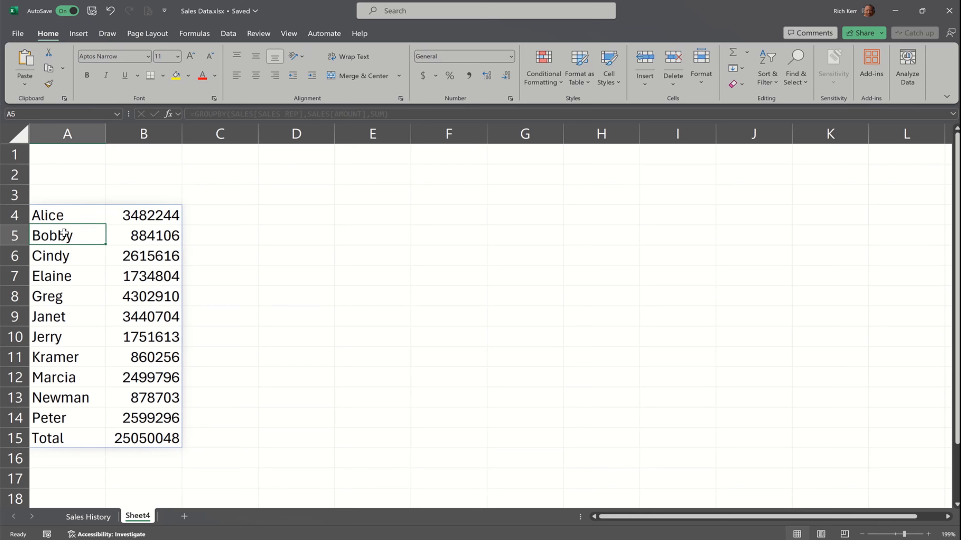
left_click(64, 256)
left_click(68, 276)
left_click(141, 221)
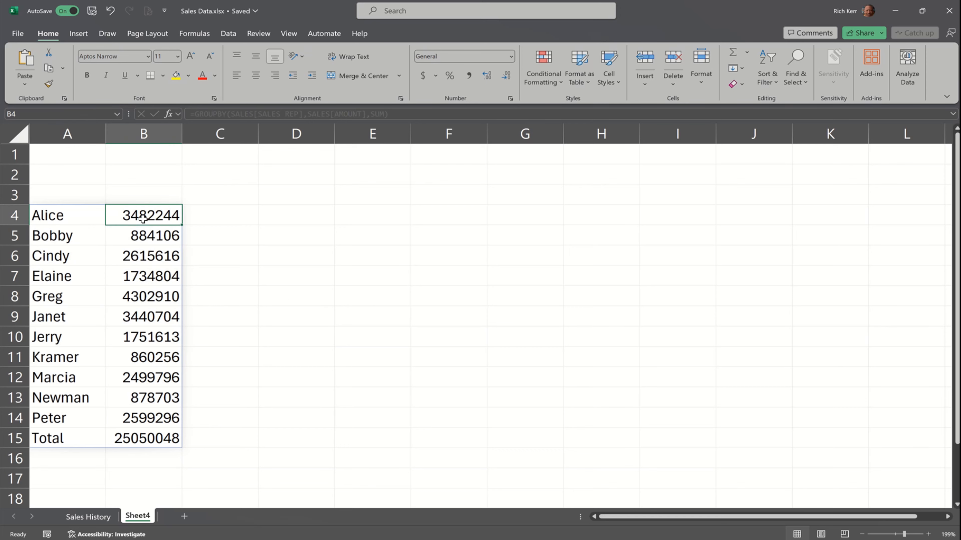
left_click(100, 518)
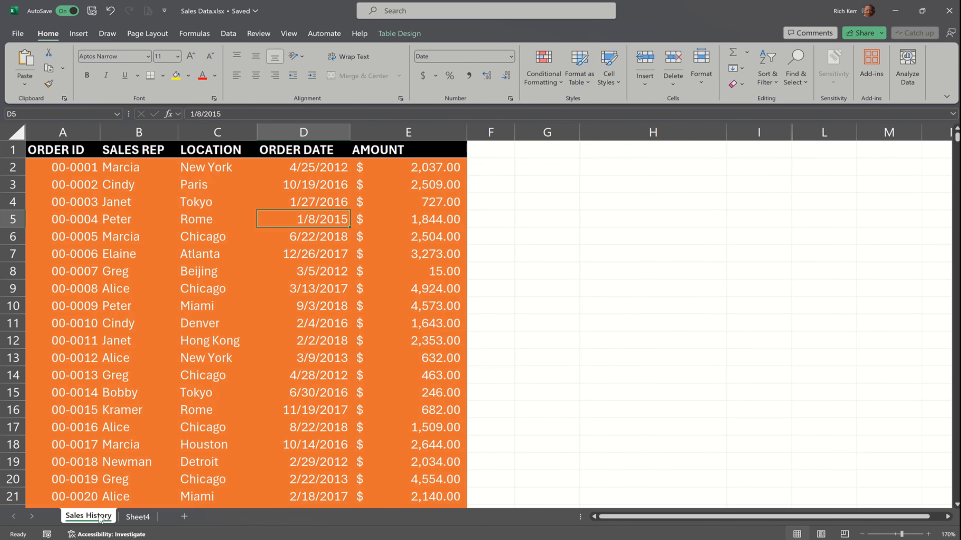
left_click(148, 184)
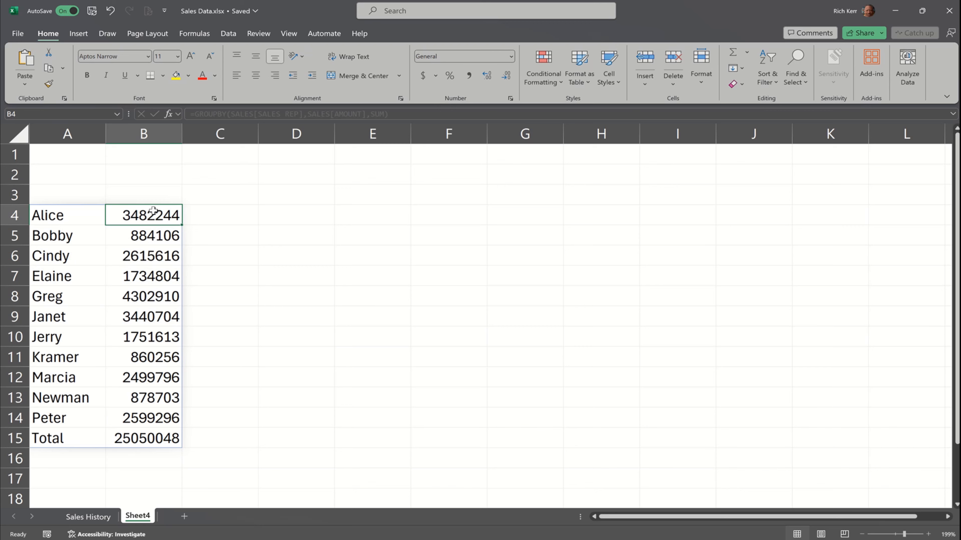
Step: Format the amounts in B4:B15 of Sheet4 in accounting format with dollar signs and no decimal places
left_click_drag(152, 211, 155, 438)
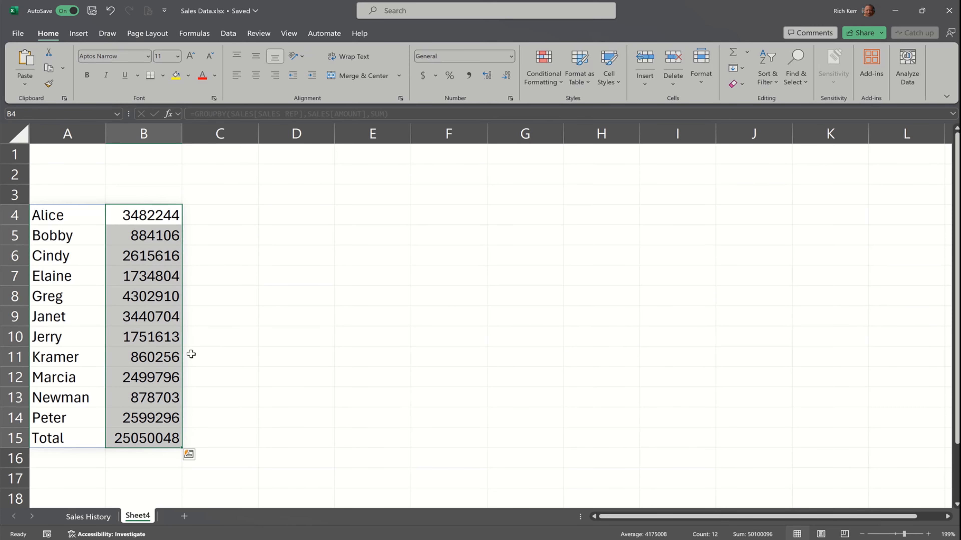
left_click(422, 76)
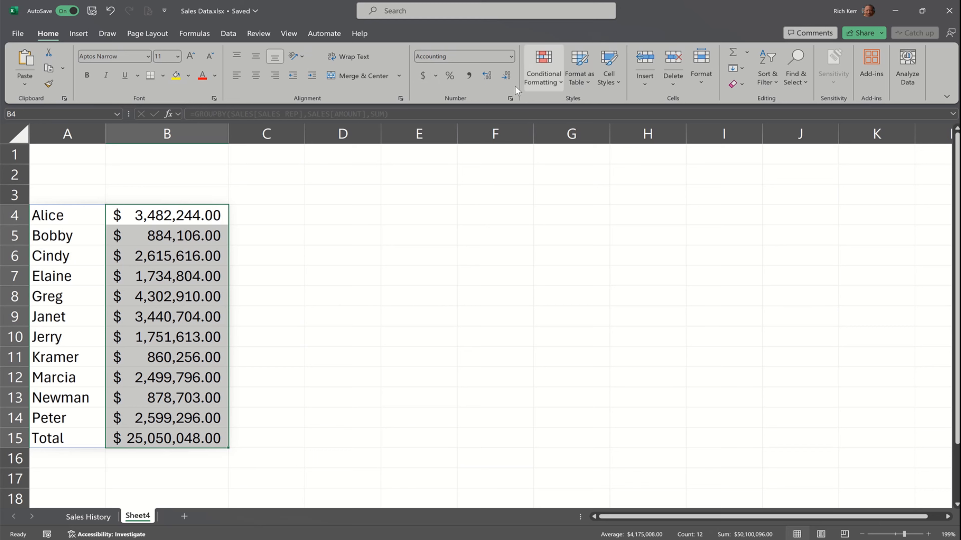
left_click(505, 76)
left_click(506, 76)
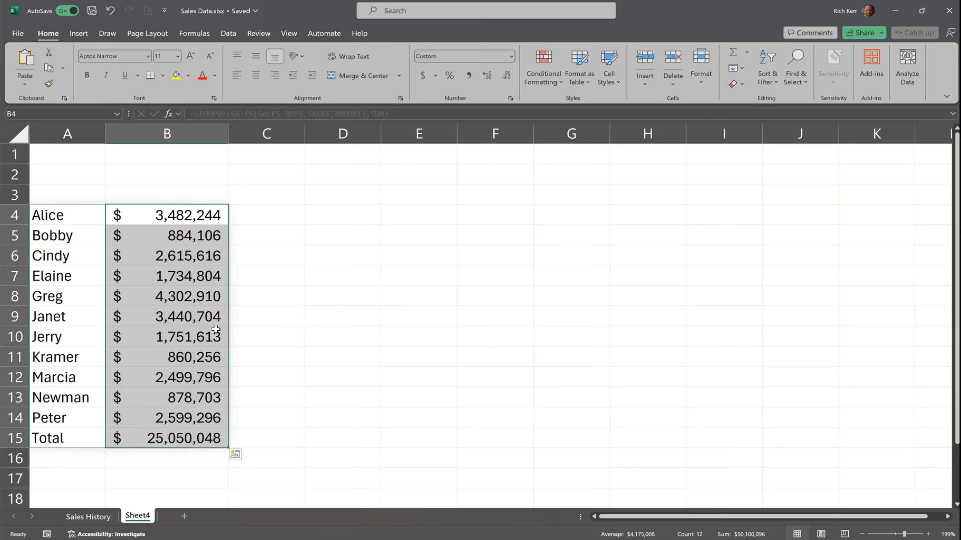
left_click(192, 219)
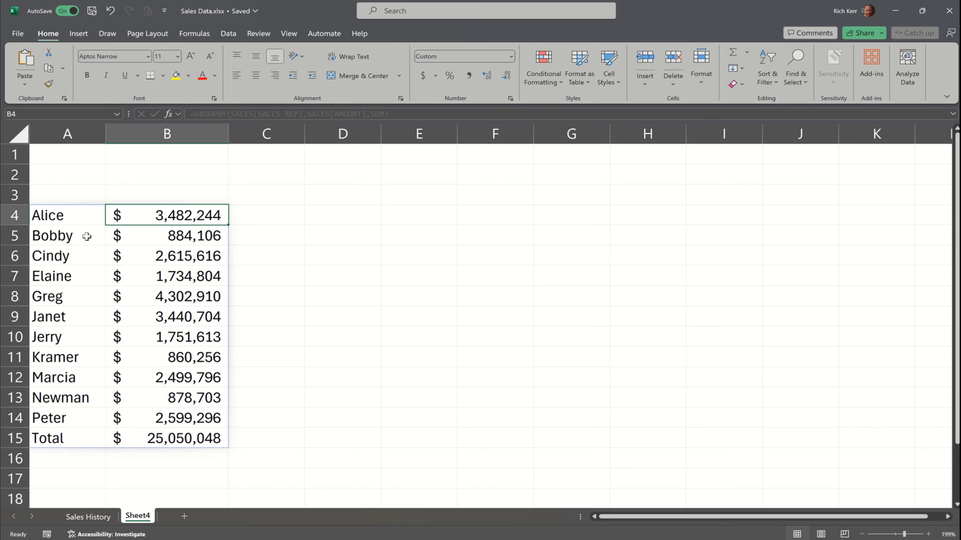
Step: Extend the GROUPBY formula in A4 with field headers 0, total depth 0 and sort order 1
double_click(81, 217)
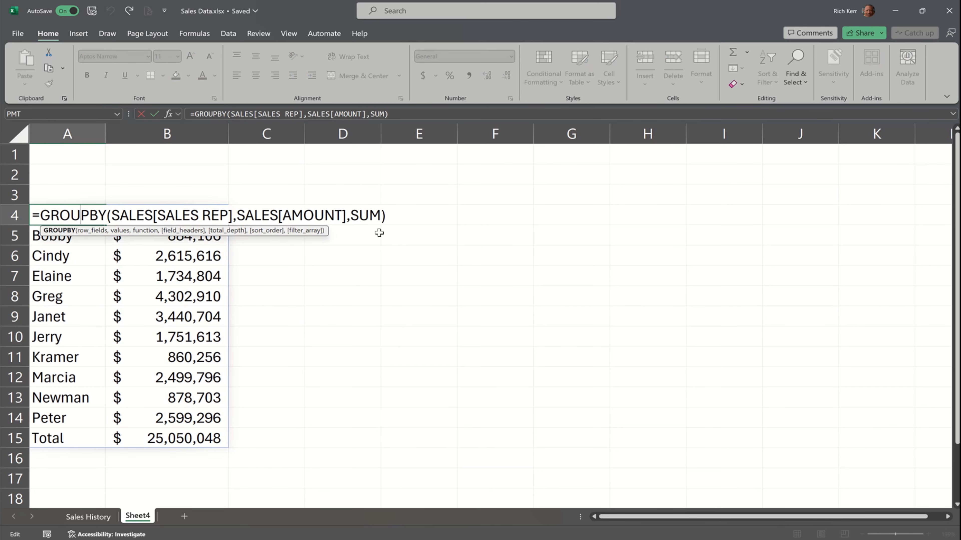
left_click(381, 216)
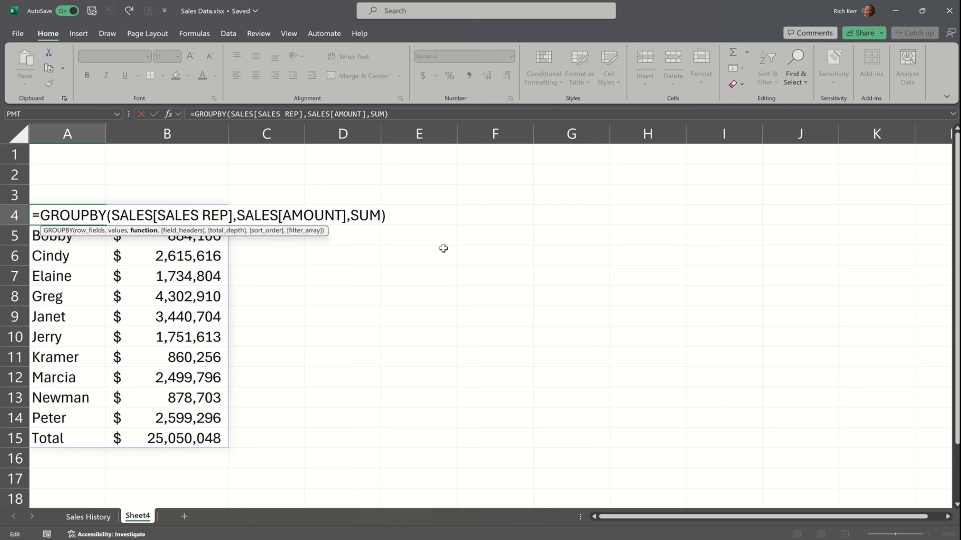
type(",")
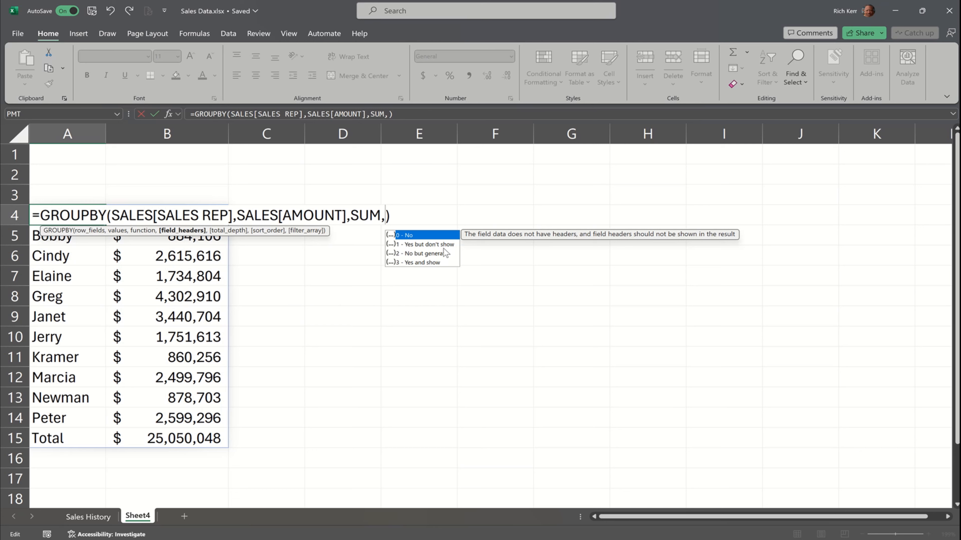
type("0,")
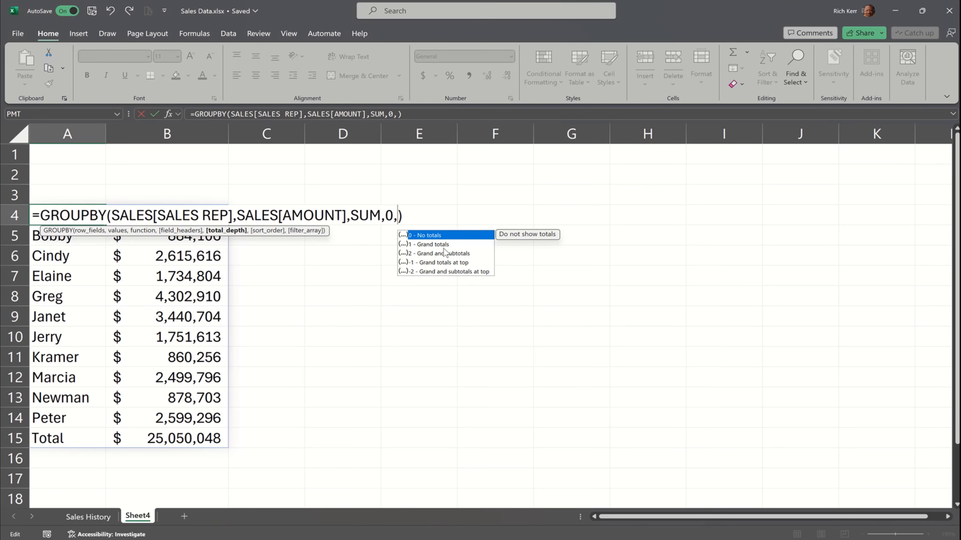
type("0,")
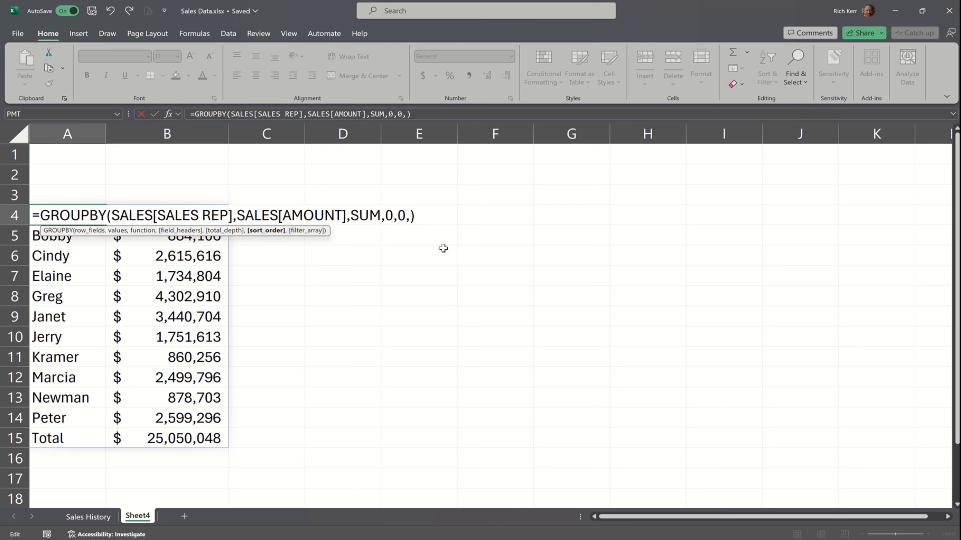
type("1")
key("Return")
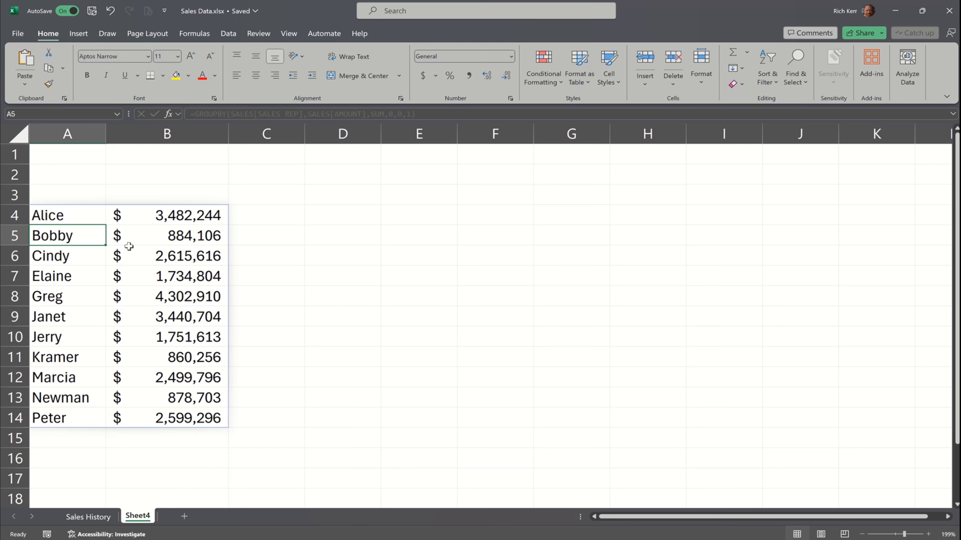
Step: Change the sort order argument of the GROUPBY formula in A4 to -1 for descending order
double_click(67, 215)
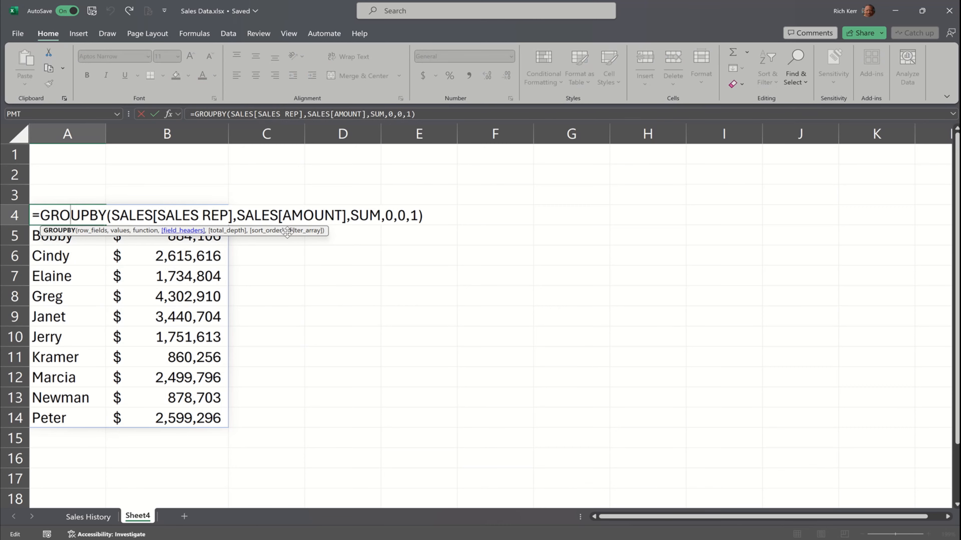
left_click(416, 217)
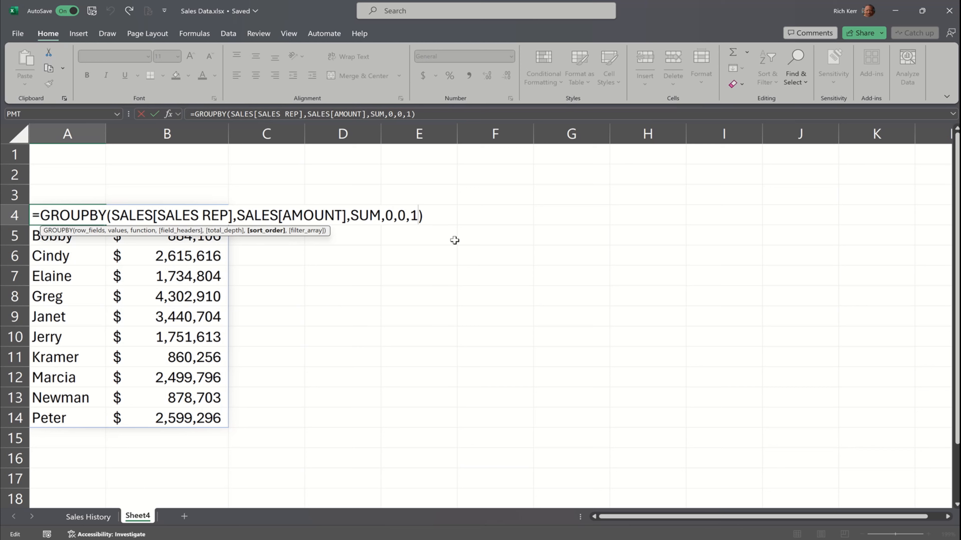
key("BackSpace")
key("Return")
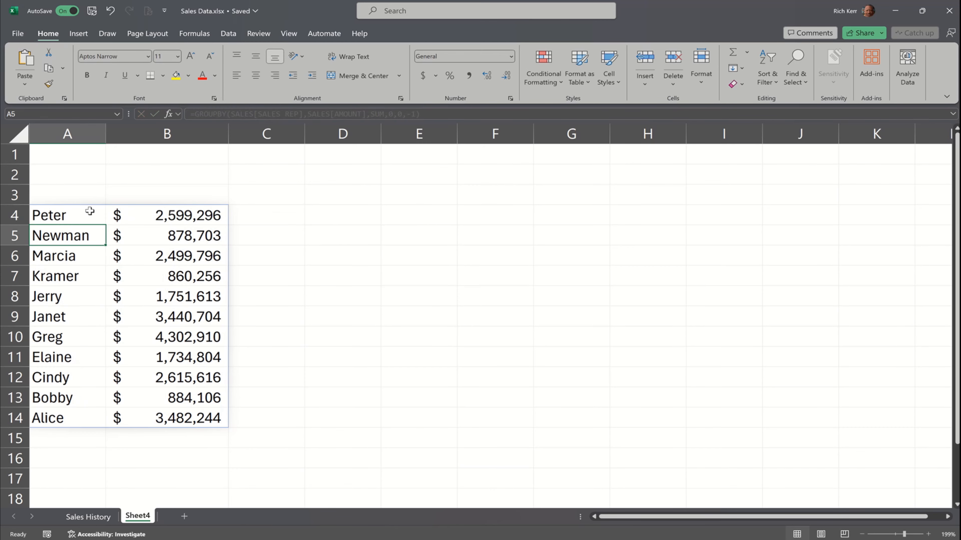
Step: Set the sort order argument of the A4 formula back to 1 and continue to the filter array argument
double_click(70, 214)
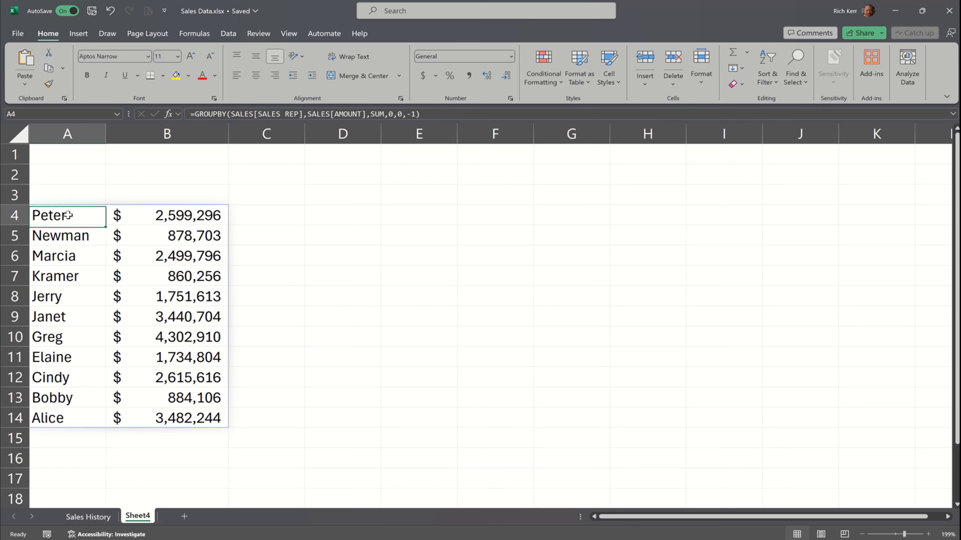
key("Left")
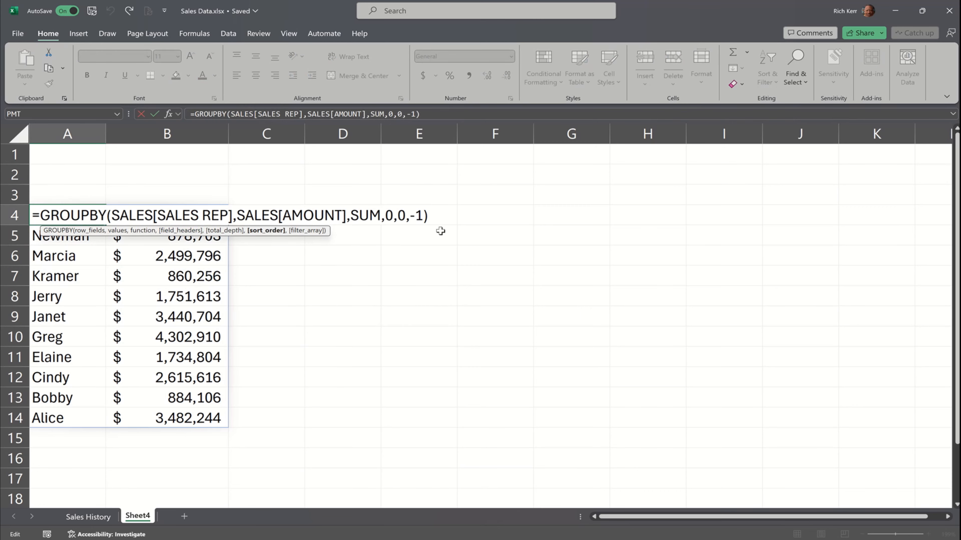
key("BackSpace")
key("BackSpace")
type("1,")
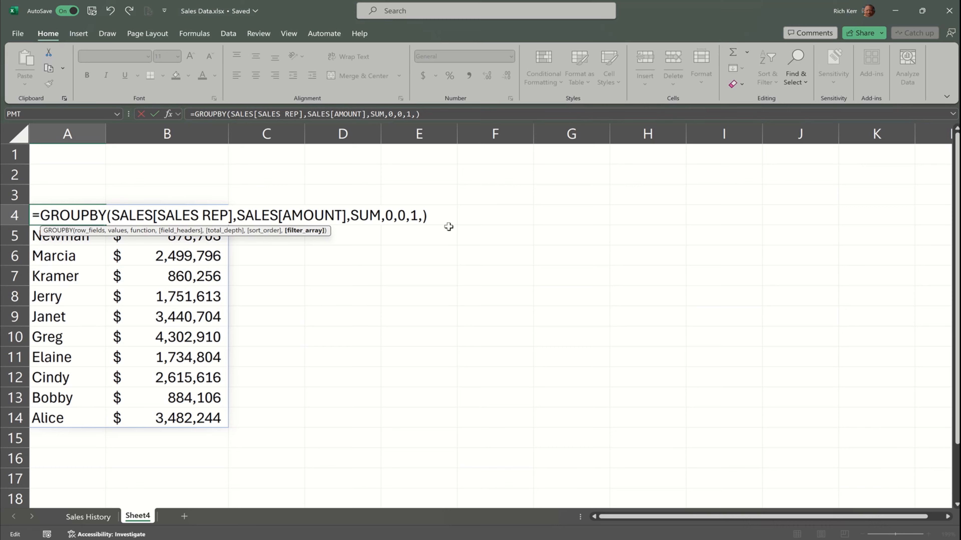
Step: Supply SALES[LOCATION]="Chicago" as the filter array argument and complete the GROUPBY formula
type("sale")
key("Tab")
type("[loc")
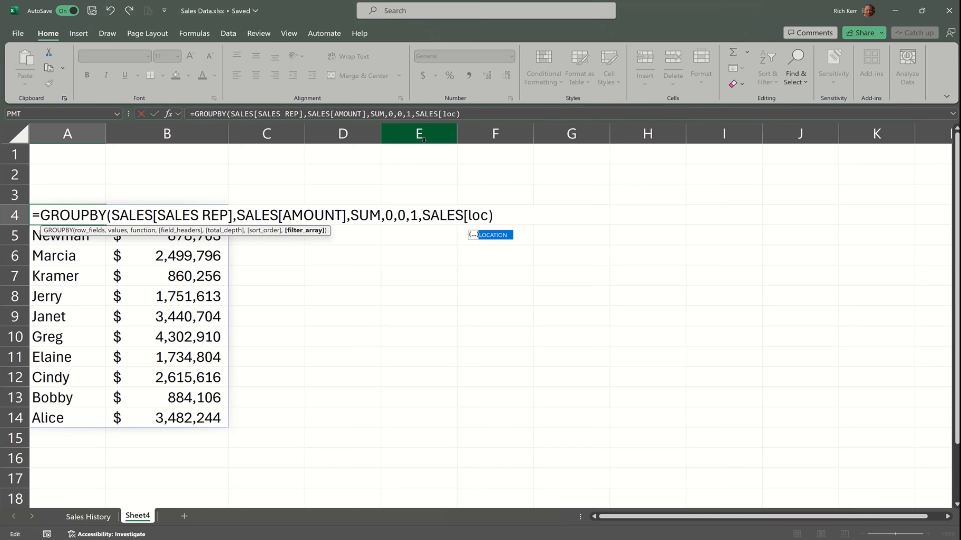
key("Tab")
type("]=\"")
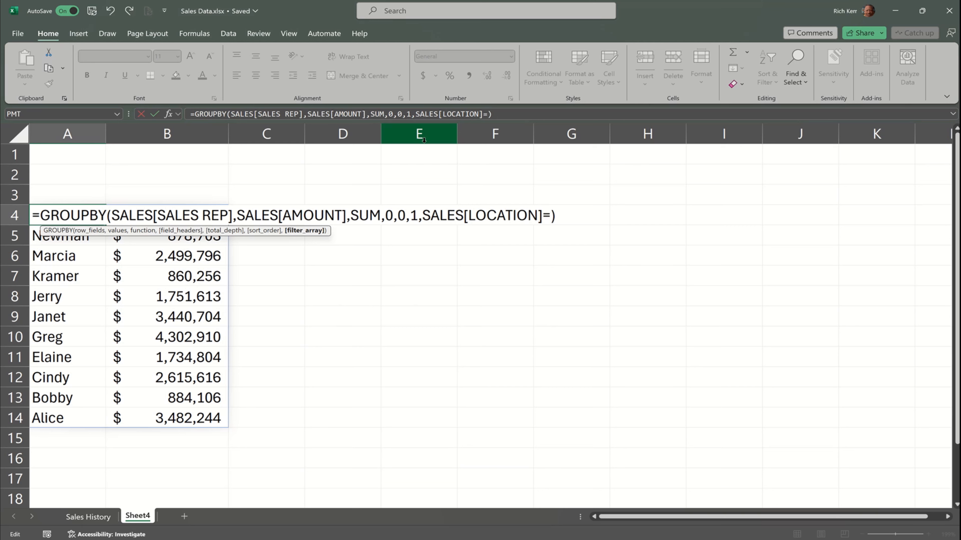
type("Chicagho")
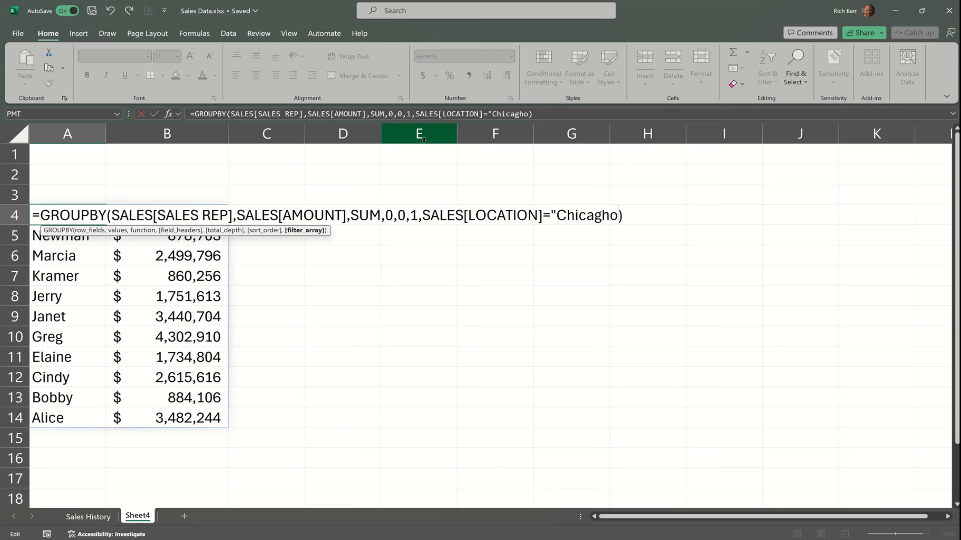
key("BackSpace")
key("BackSpace")
type("o\"")
key("Return")
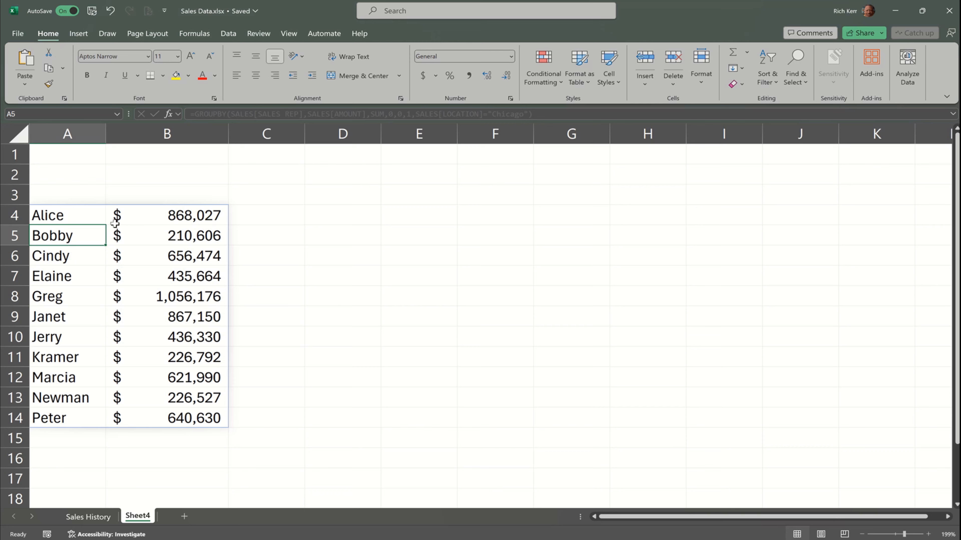
Step: Change the location criterion in the A4 formula's filter array to "Detroit"
double_click(83, 216)
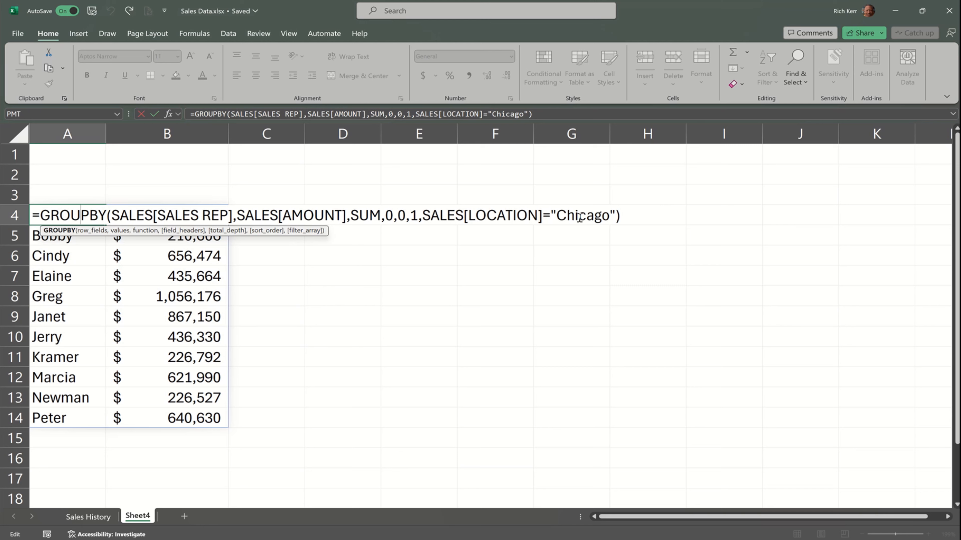
left_click_drag(555, 215, 610, 215)
type("Det")
type("roit")
key("Return")
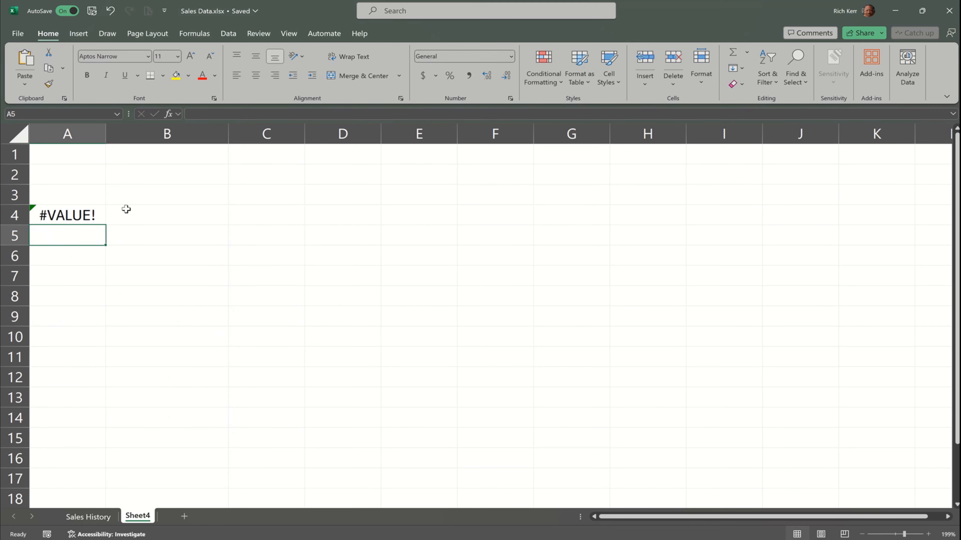
double_click(70, 210)
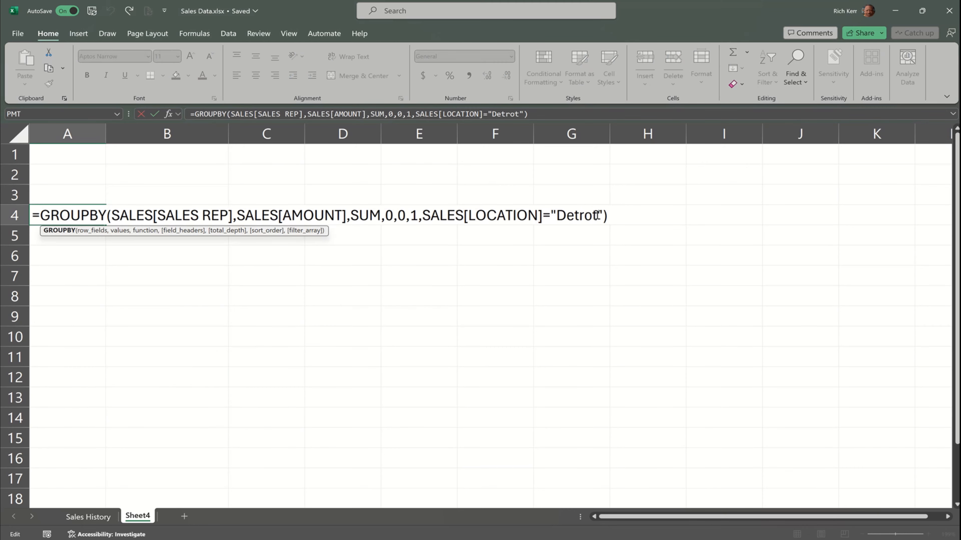
left_click(594, 215)
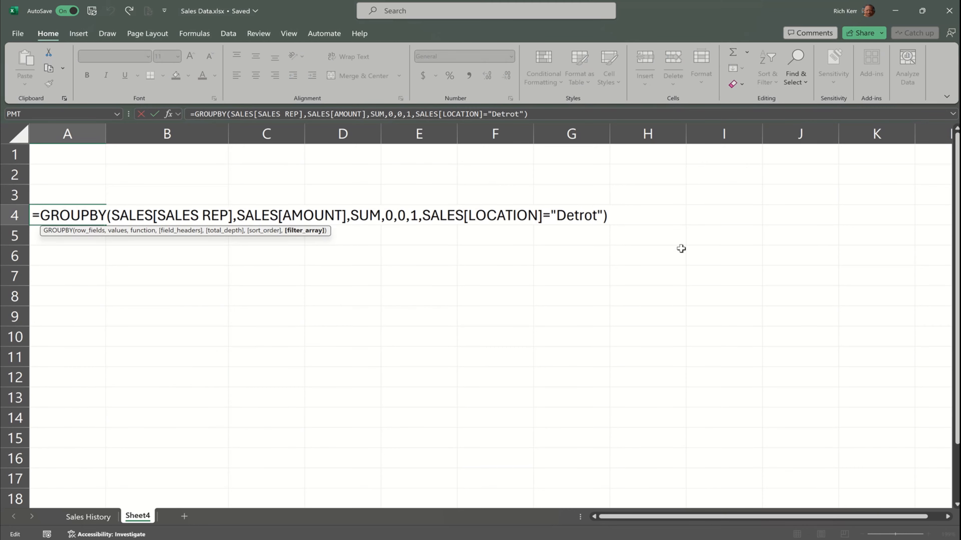
type("i")
key("Return")
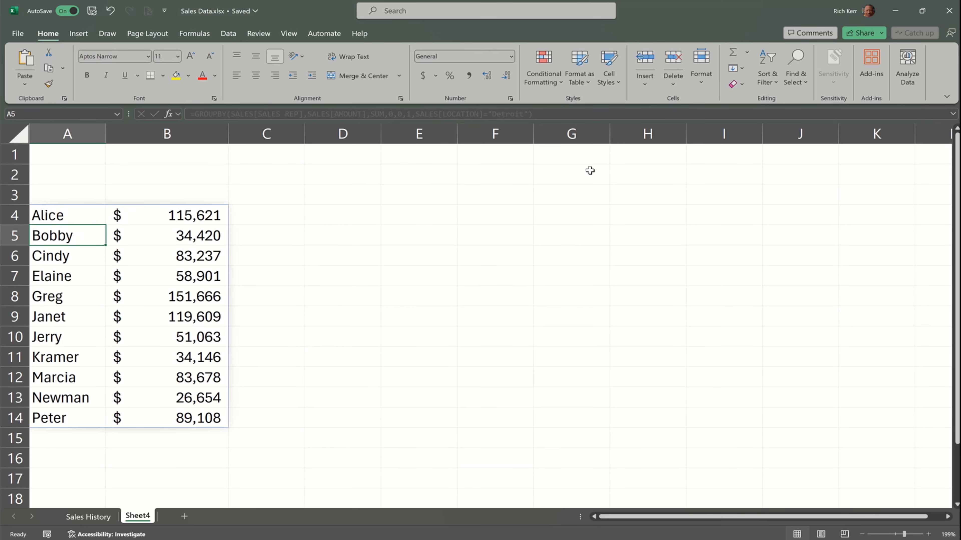
Step: Change the location criterion in the A4 GROUPBY formula's filter array to "Orlando"
double_click(78, 218)
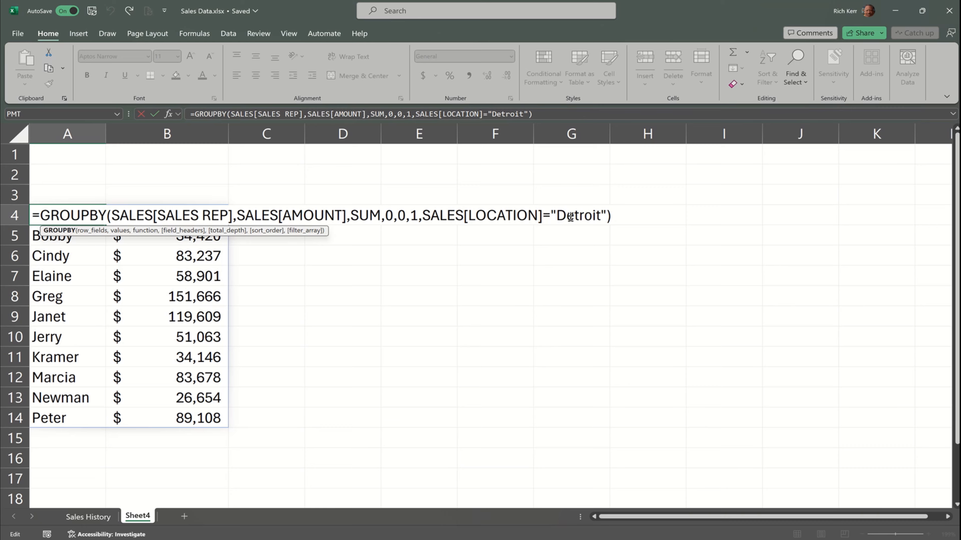
double_click(570, 217)
type("\"")
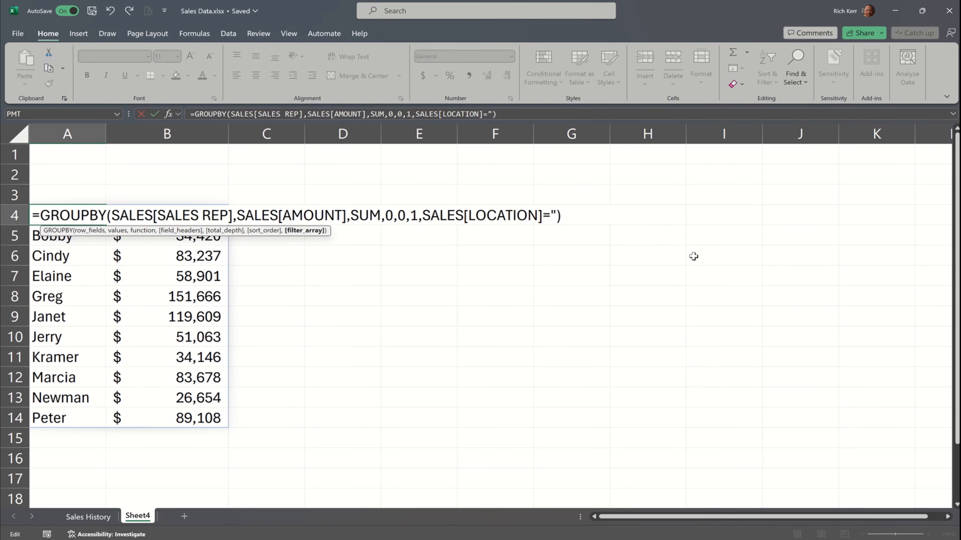
type("Orlando\"")
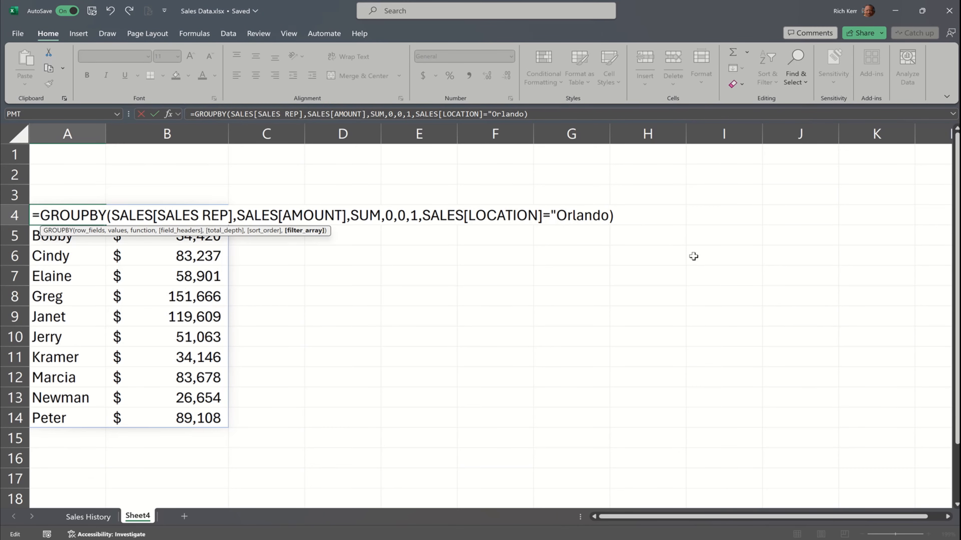
key("Return")
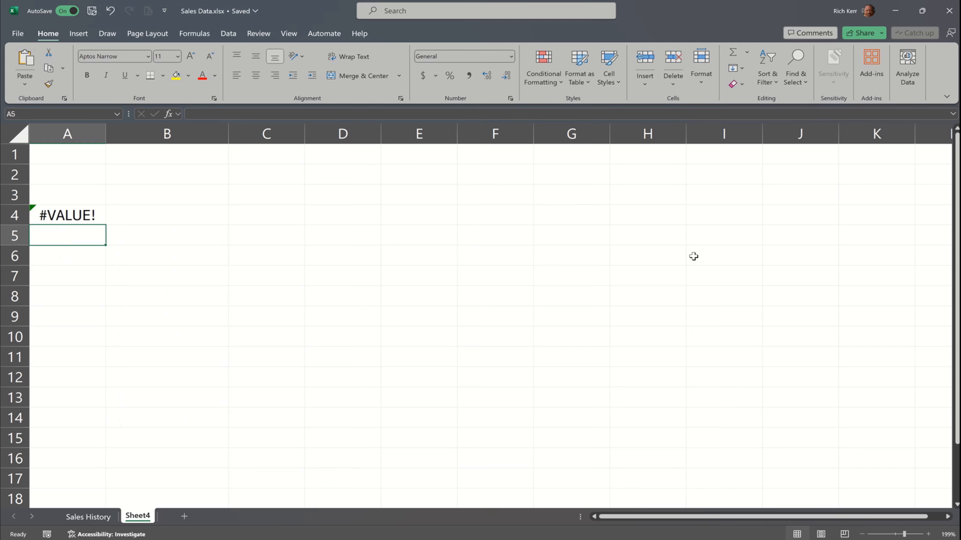
Step: Change the location criterion in the A4 GROUPBY formula's filter array to "New York"
double_click(79, 215)
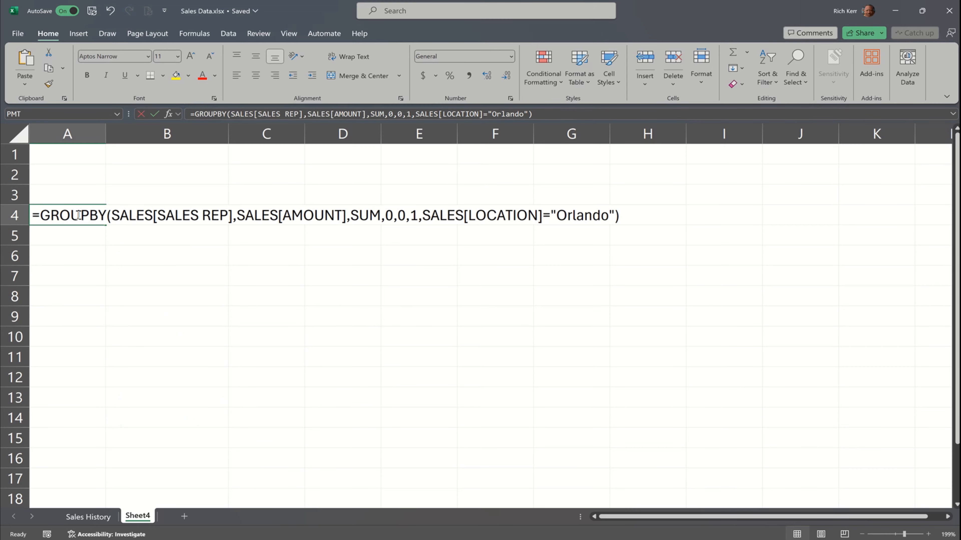
left_click(554, 215)
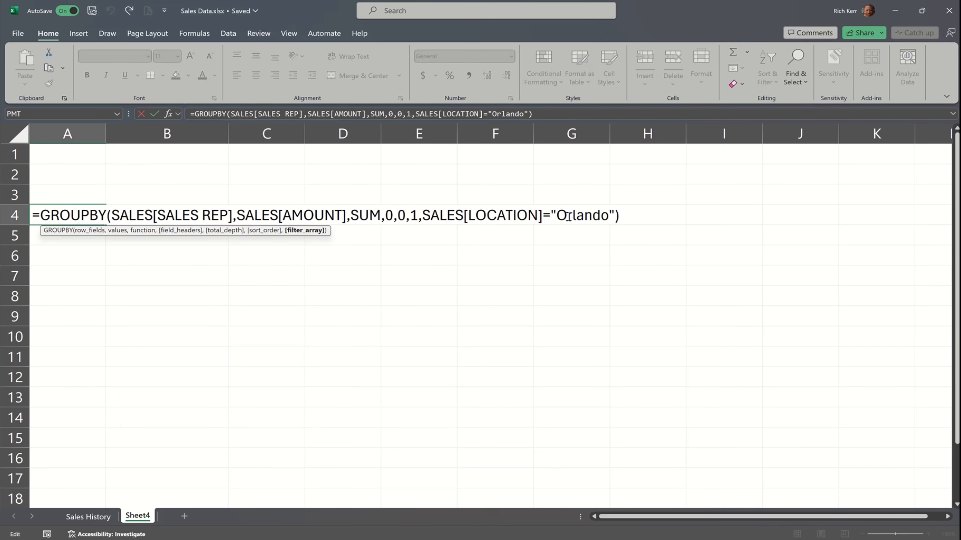
double_click(568, 216)
type("\"New Yro")
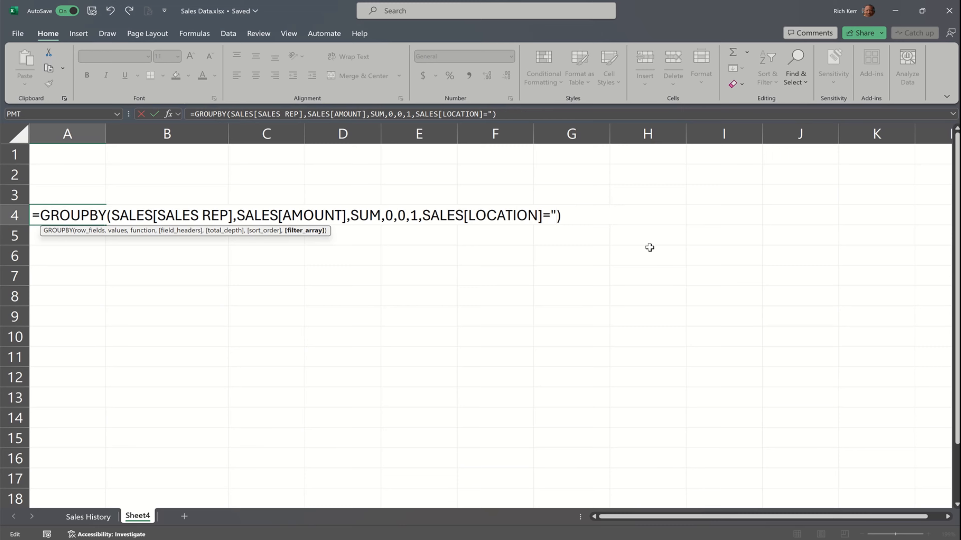
key("BackSpace")
key("BackSpace")
type("ork\"")
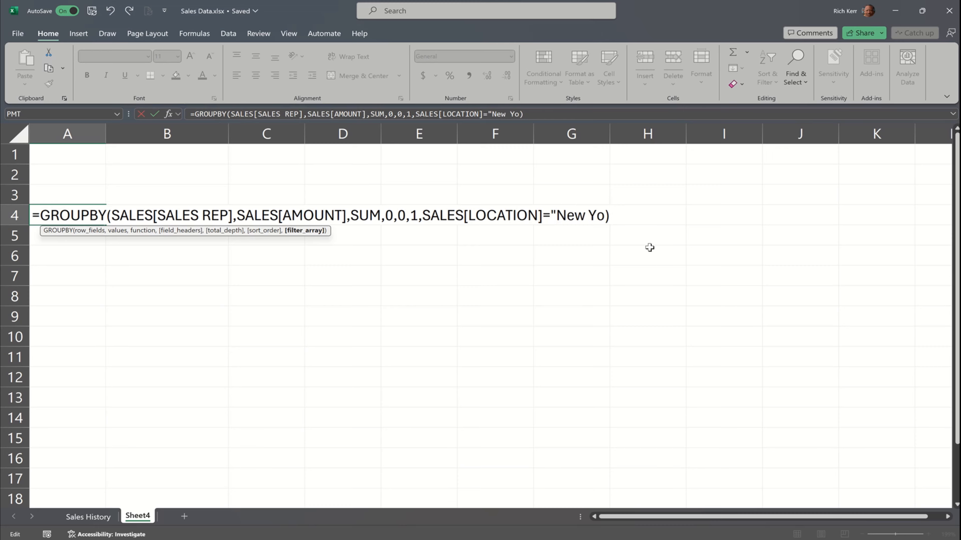
key("Return")
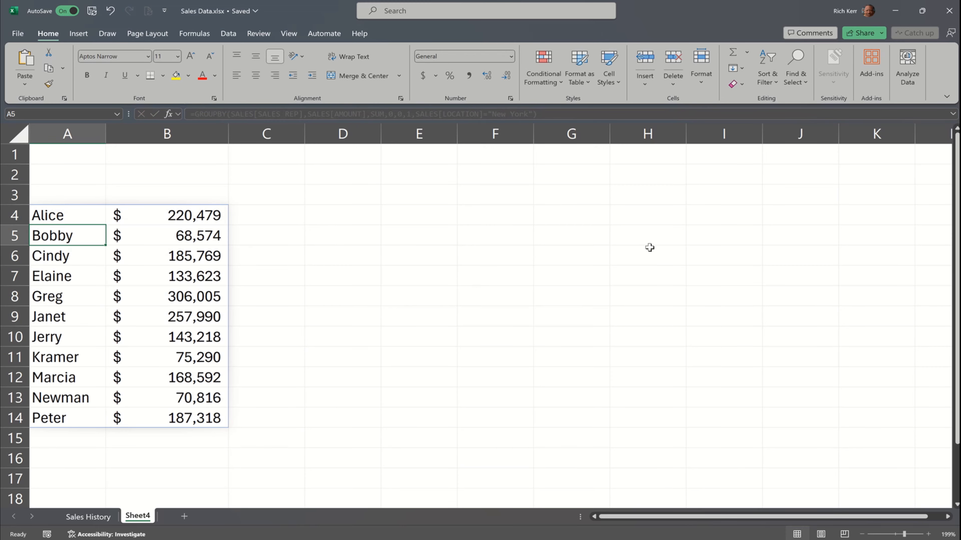
Step: Enter the label "Select Location" in cell A2
left_click(87, 174)
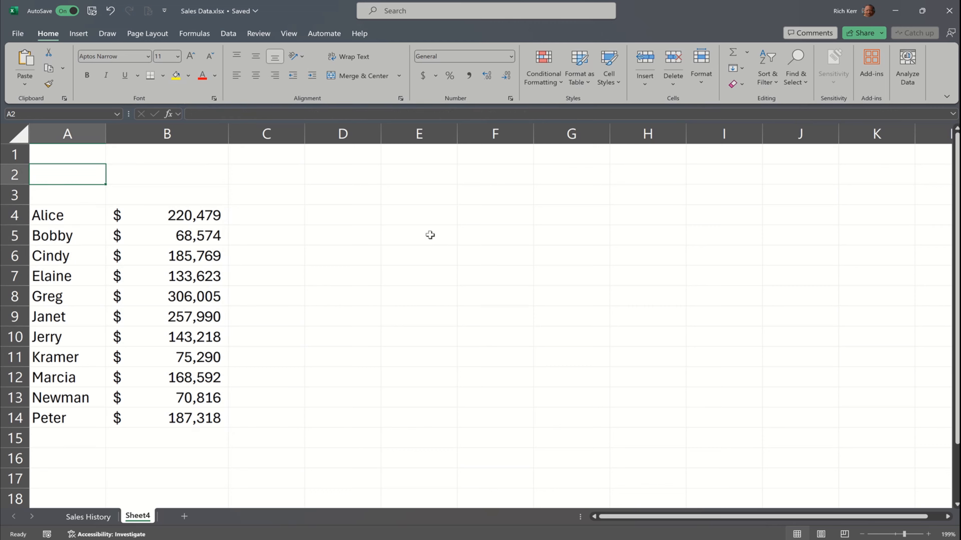
type("Locat")
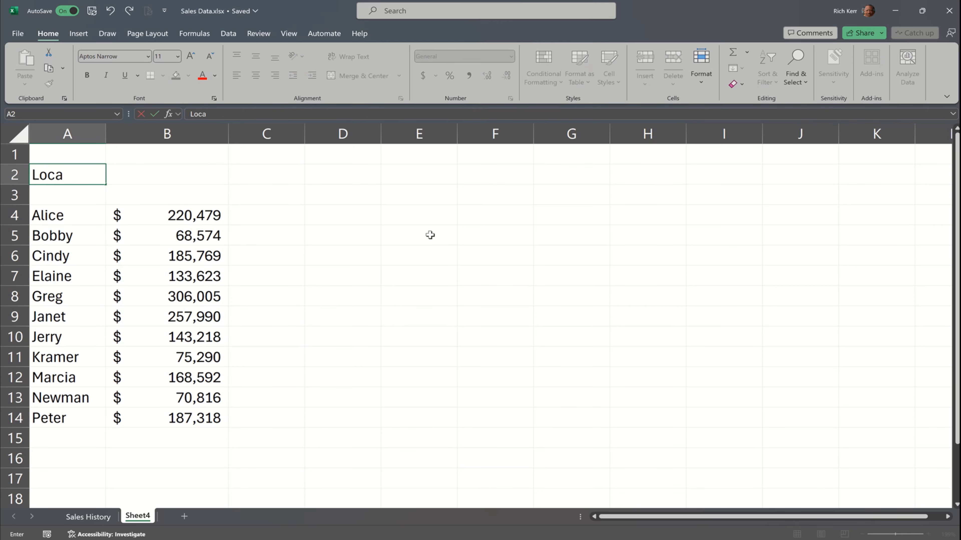
key("BackSpace")
key("BackSpace")
key("BackSpace")
key("BackSpace")
key("BackSpace")
type("Select ")
type("Loac")
key("BackSpace")
key("BackSpace")
type("cation")
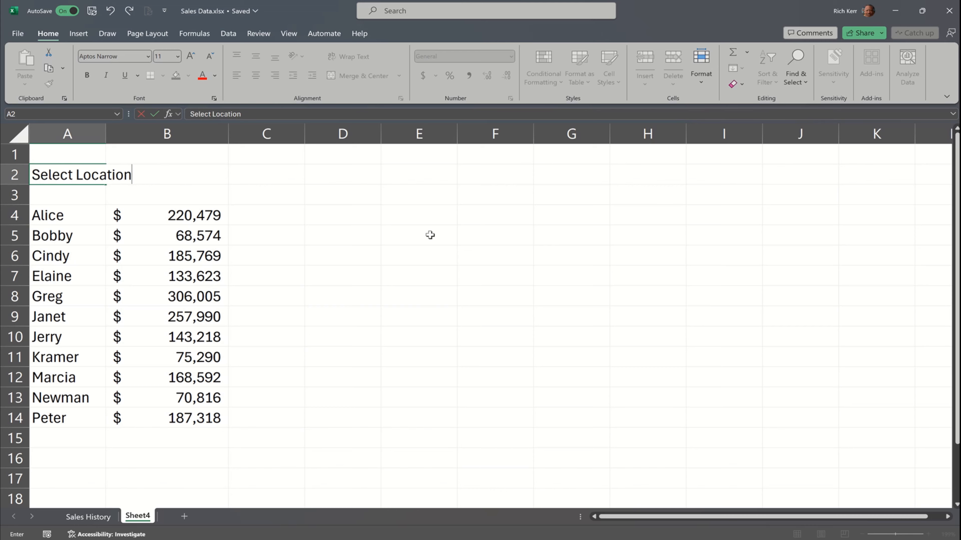
key("Tab")
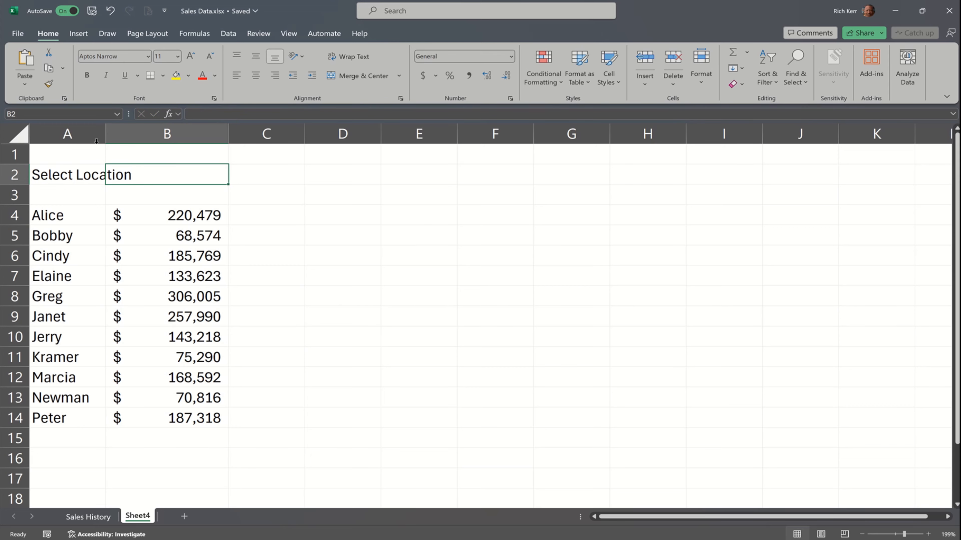
Step: Widen column A to fit the A2 label and enter Denver as the location in B2
left_click_drag(106, 136, 144, 137)
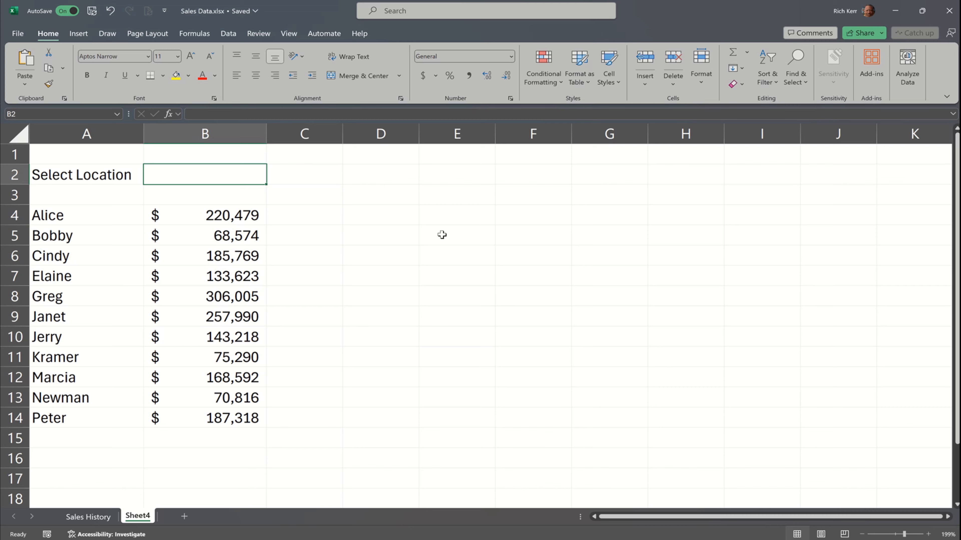
type("Denver")
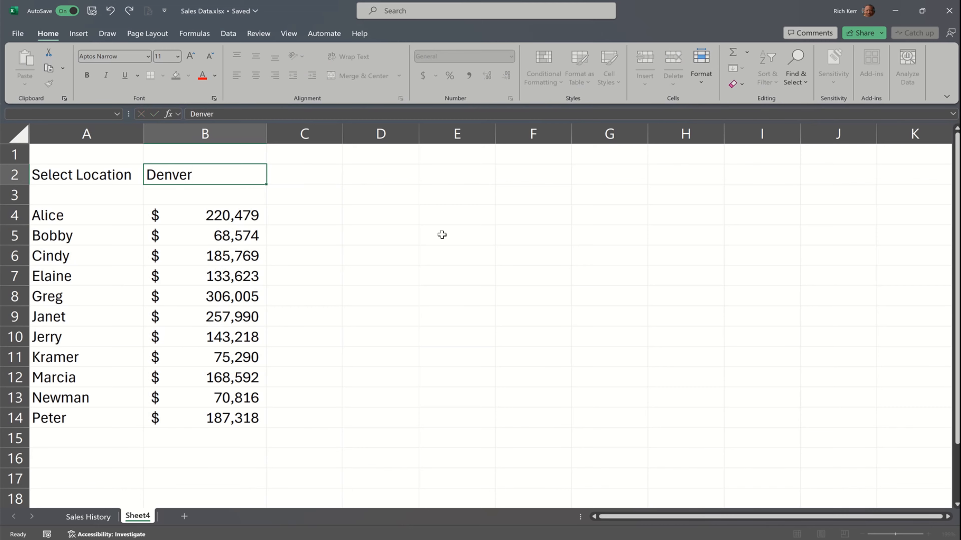
key("Return")
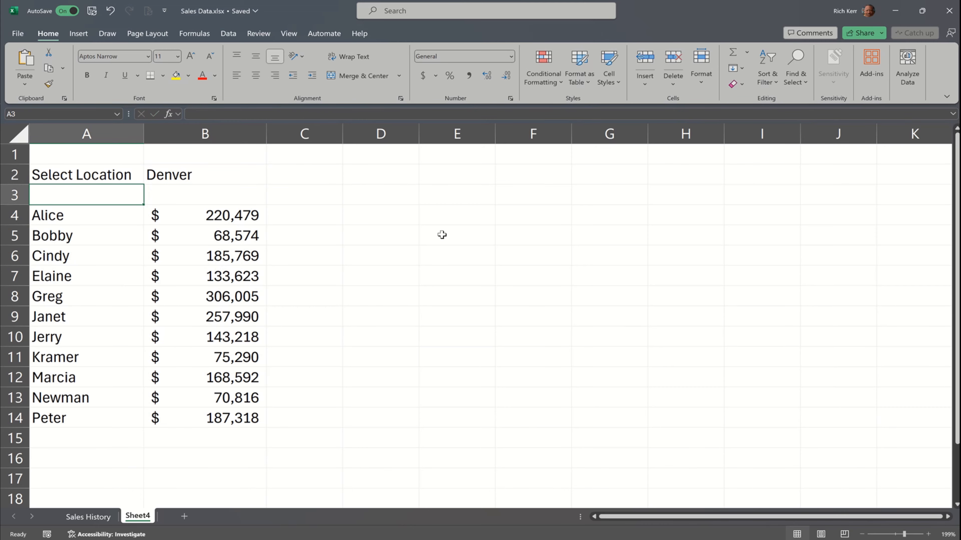
Step: Replace the "New York" criterion in the A4 GROUPBY formula's filter array with a reference to cell B2
double_click(64, 215)
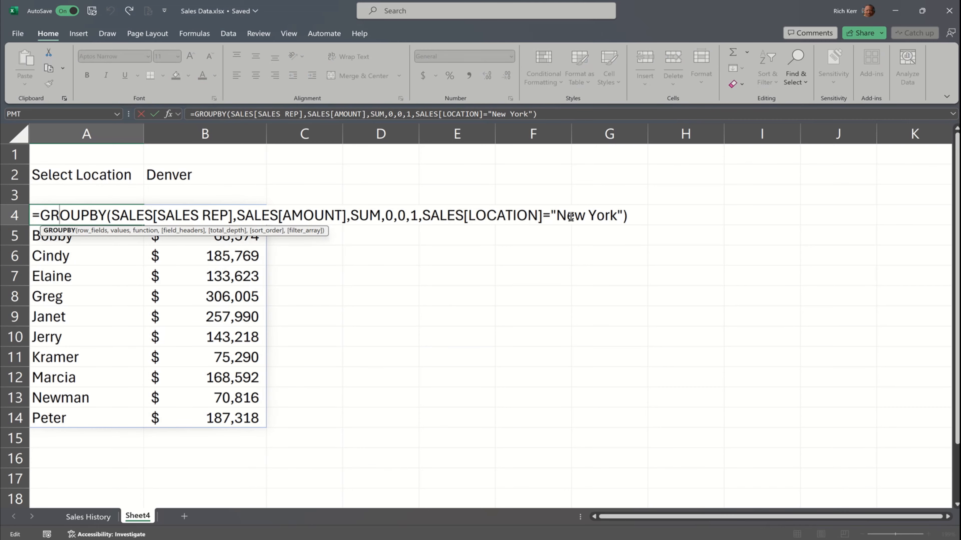
left_click_drag(554, 215, 624, 215)
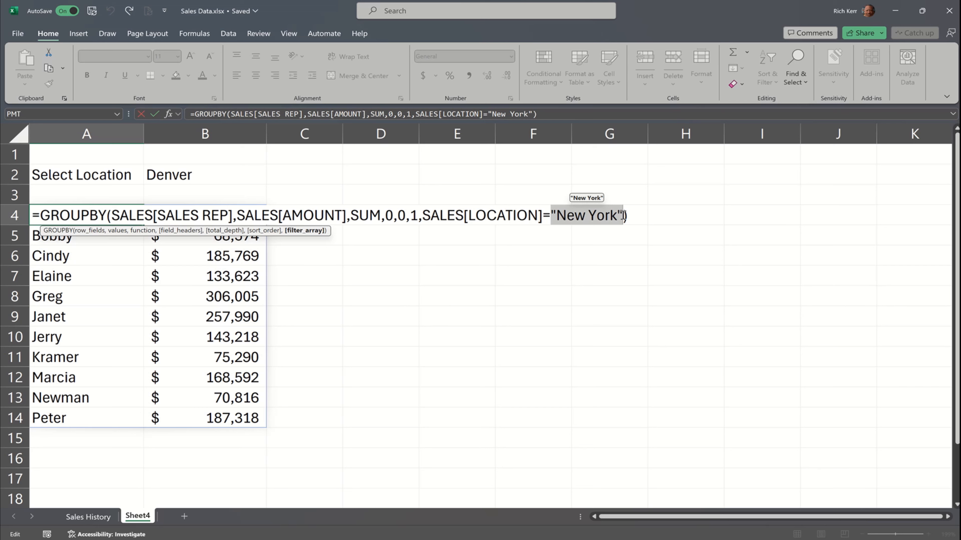
left_click(188, 170)
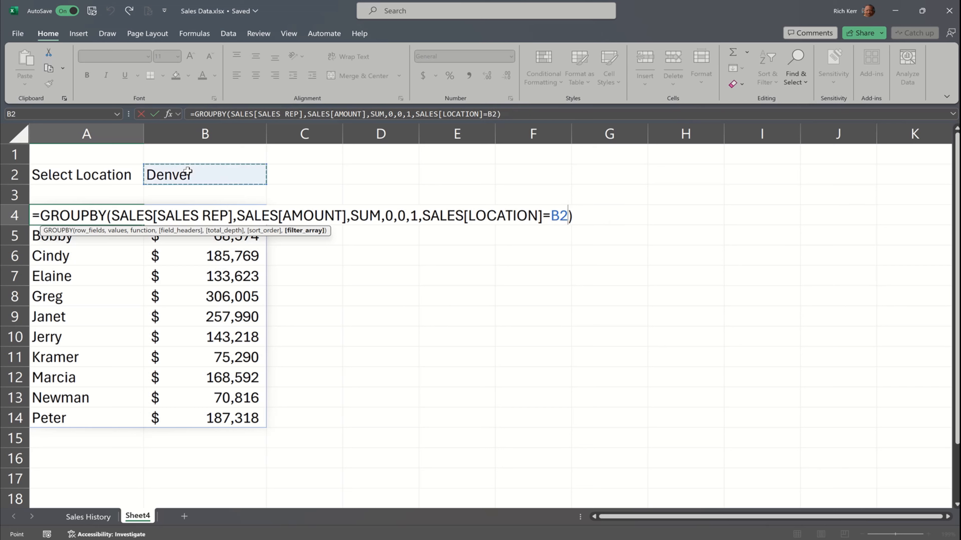
key("Return")
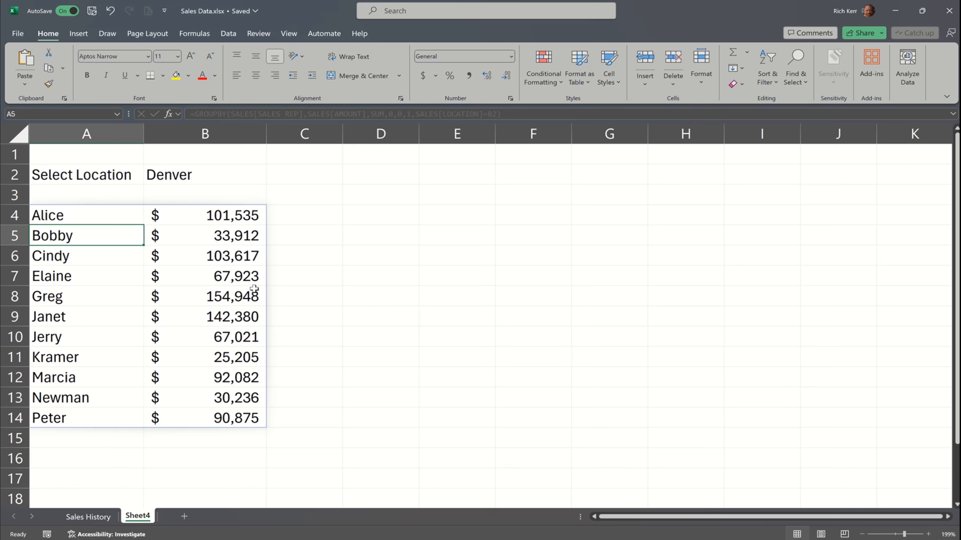
Step: Change the selected location in B2 to Atlanta
left_click(215, 178)
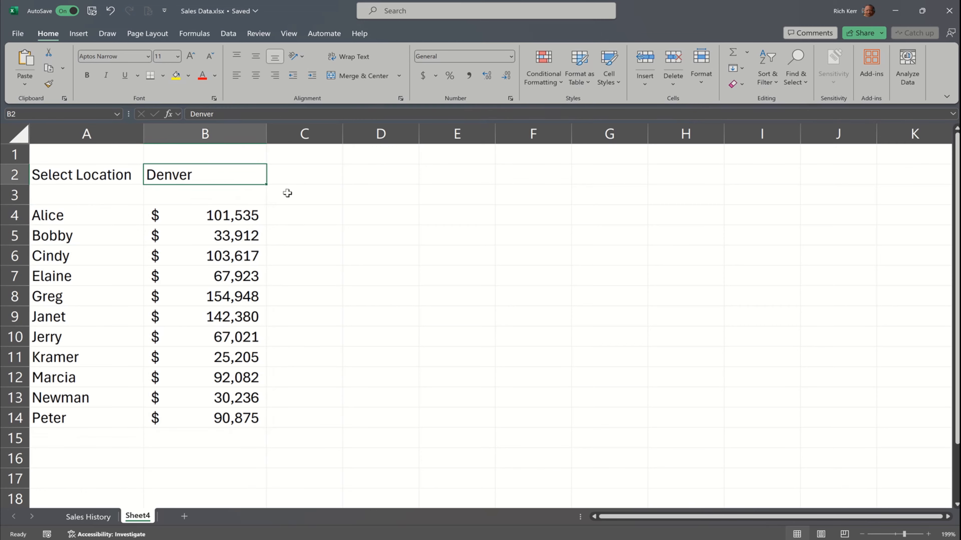
type("Atlantq")
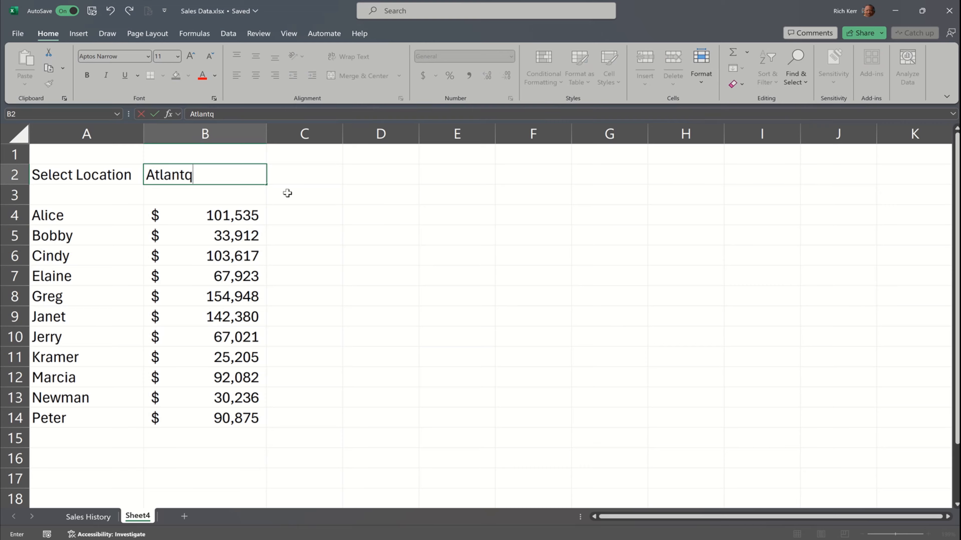
key("BackSpace")
type("a")
key("Return")
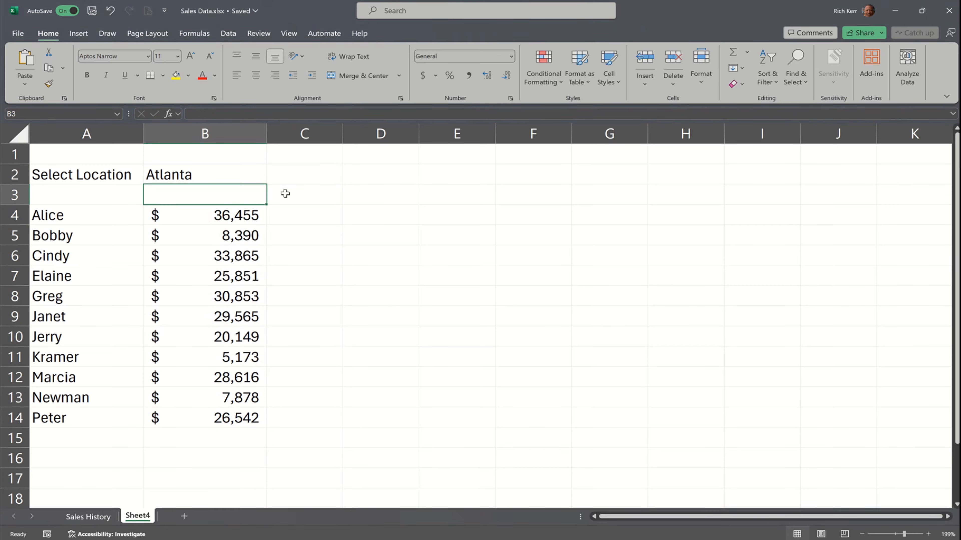
Step: Change the selected location in B2 to Dallas
left_click(227, 175)
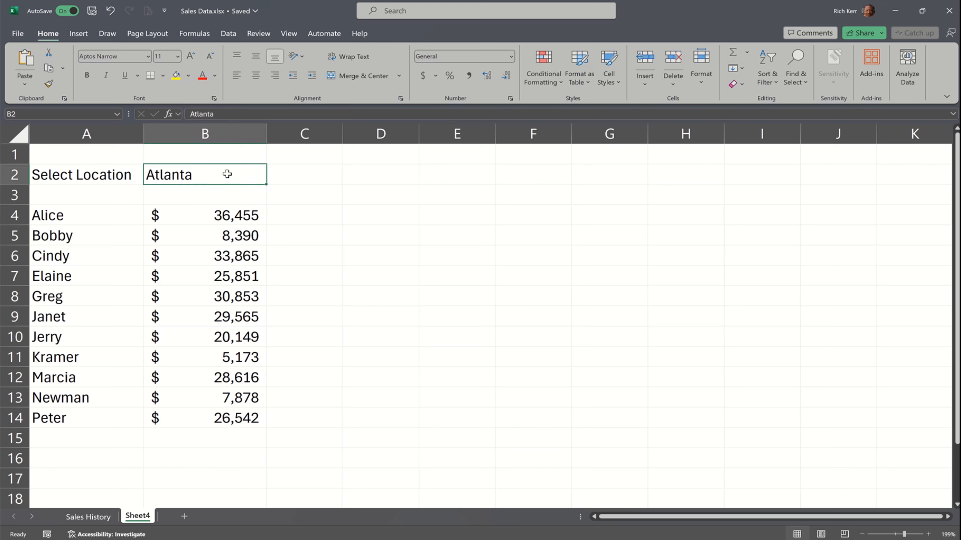
type("Dallas")
key("Return")
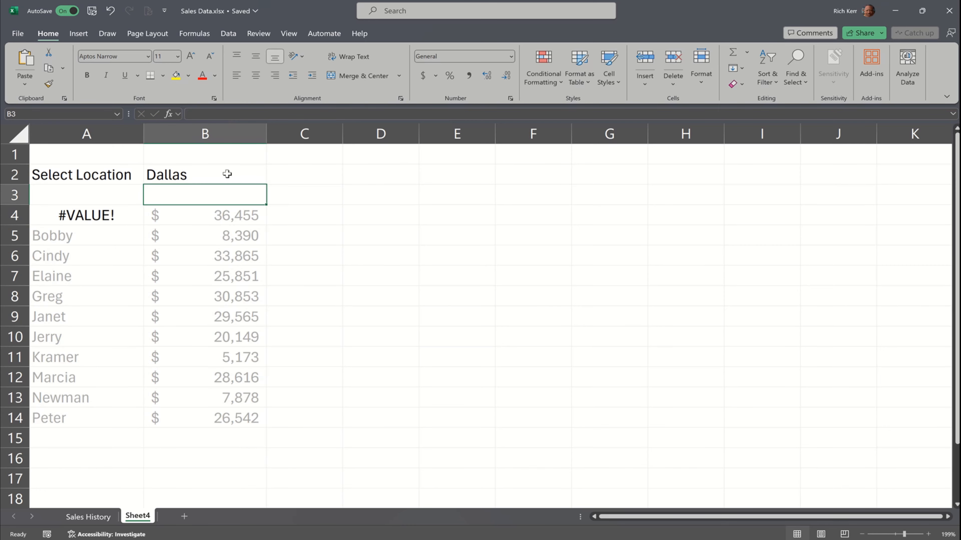
Step: Set the selected location in B2 to Houston
left_click(227, 175)
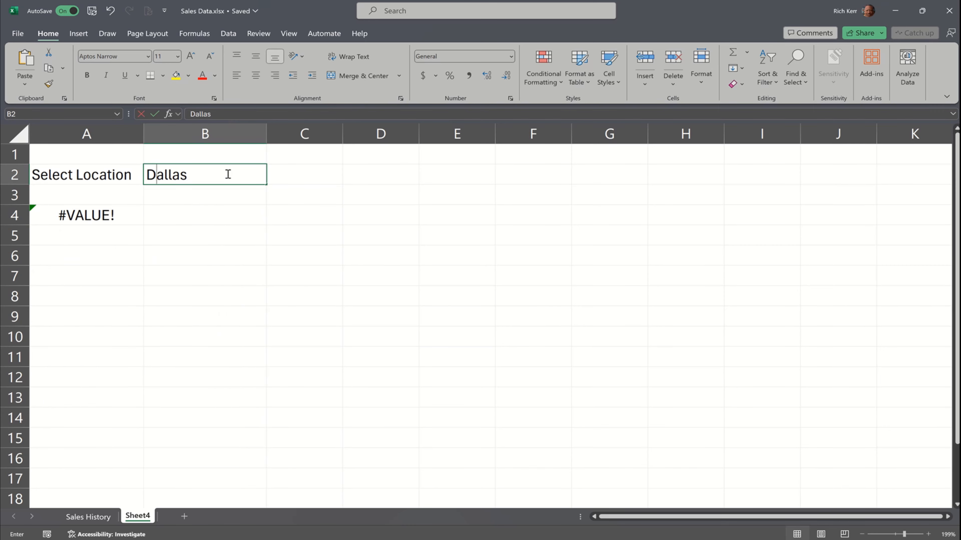
type("Hoston")
key("Return")
left_click(227, 174)
type("Houstop")
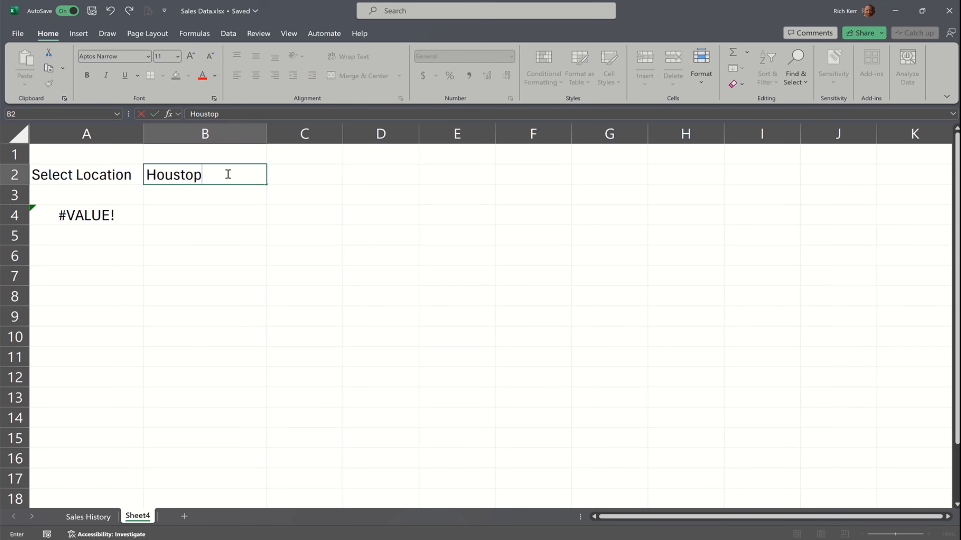
key("BackSpace")
type("n")
key("Return")
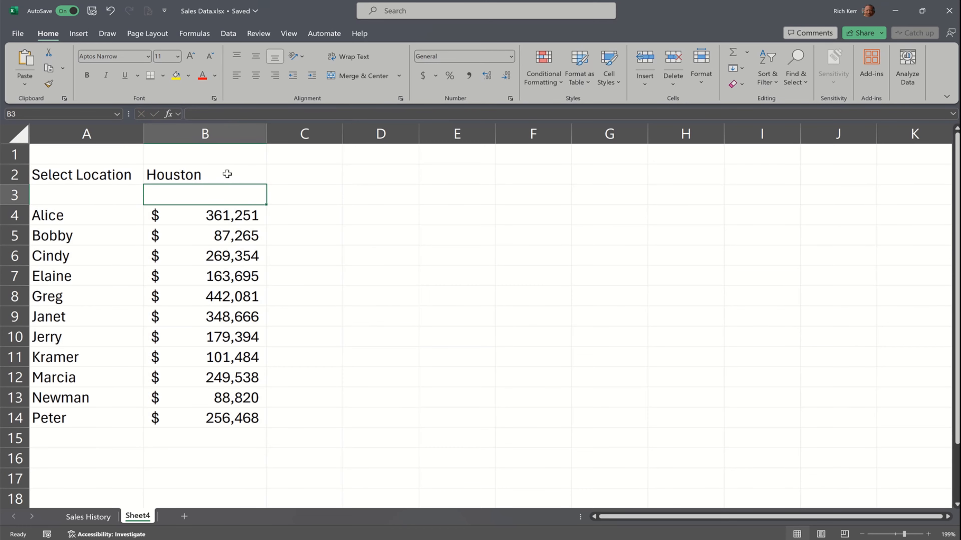
Step: Enter a UNIQUE formula in D2 that lists the distinct values of the SALES table's LOCATION column
left_click(215, 174)
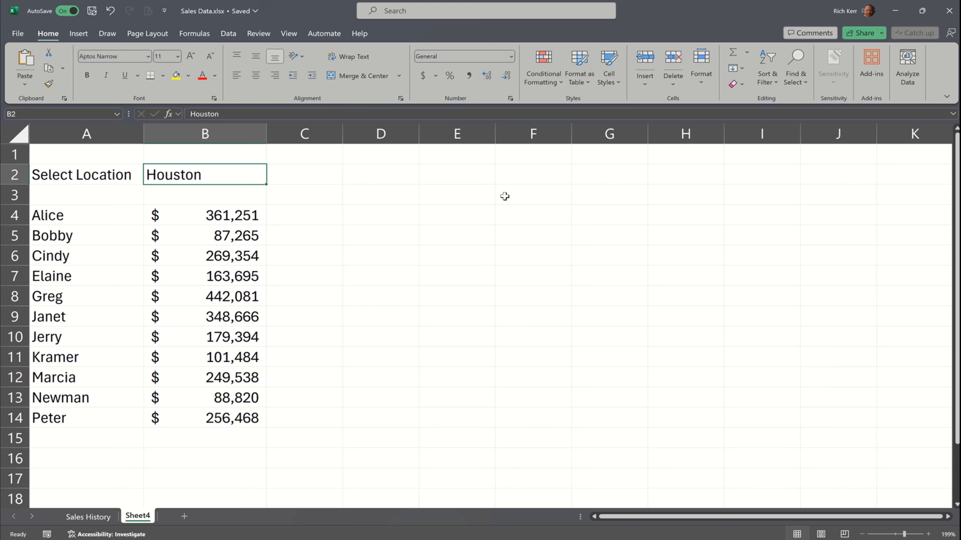
left_click(388, 181)
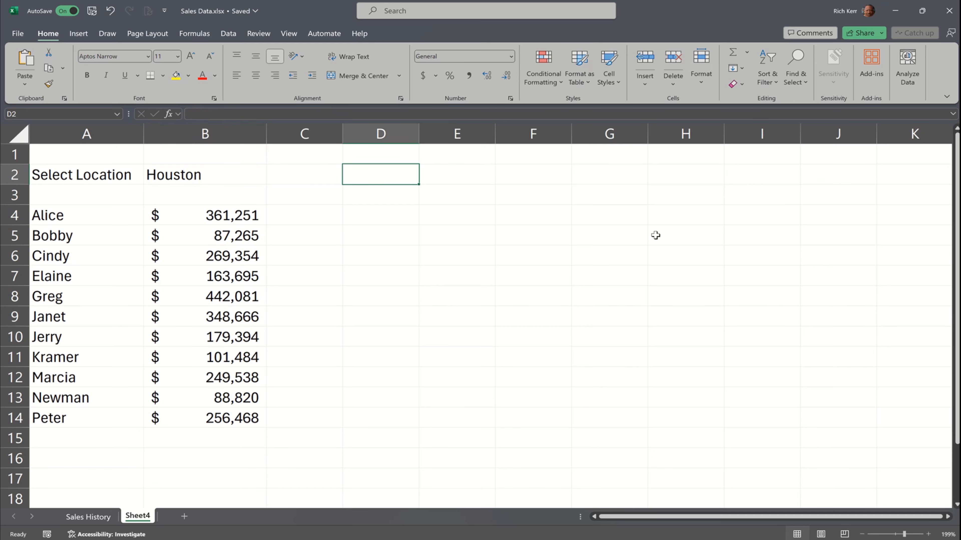
type("=u")
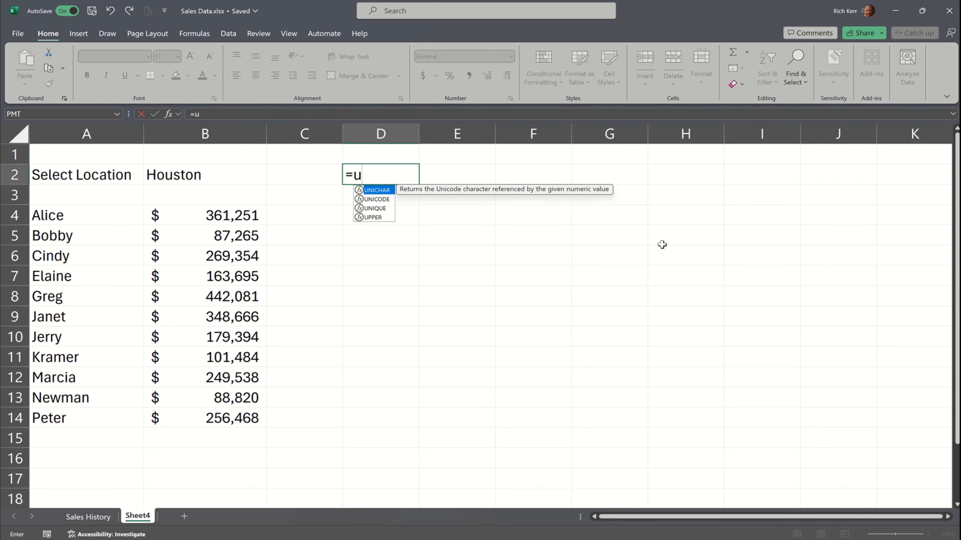
type("nique")
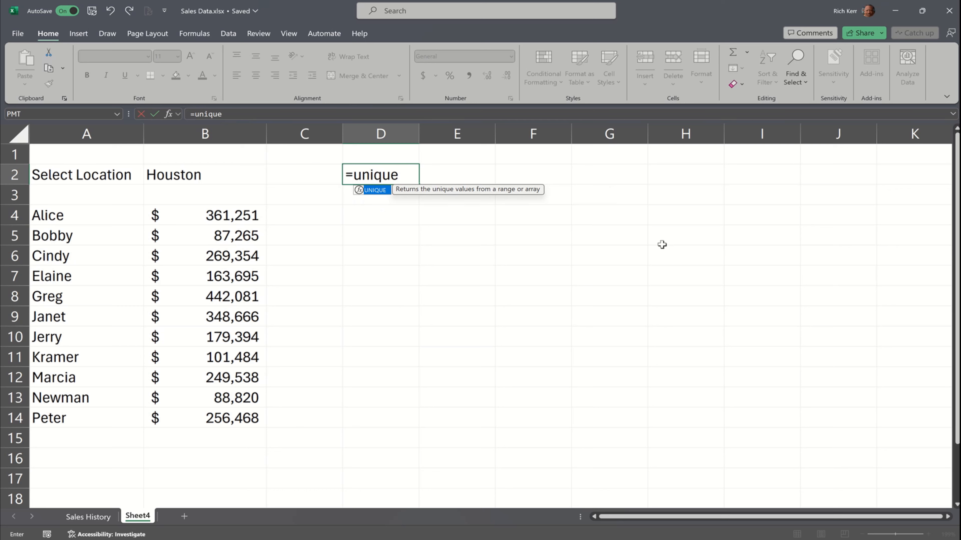
type("(")
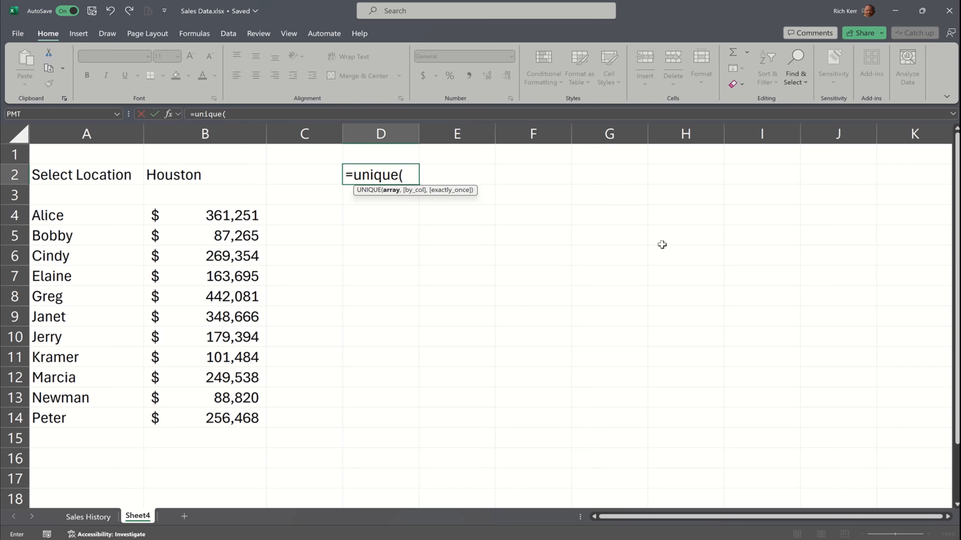
type("sales")
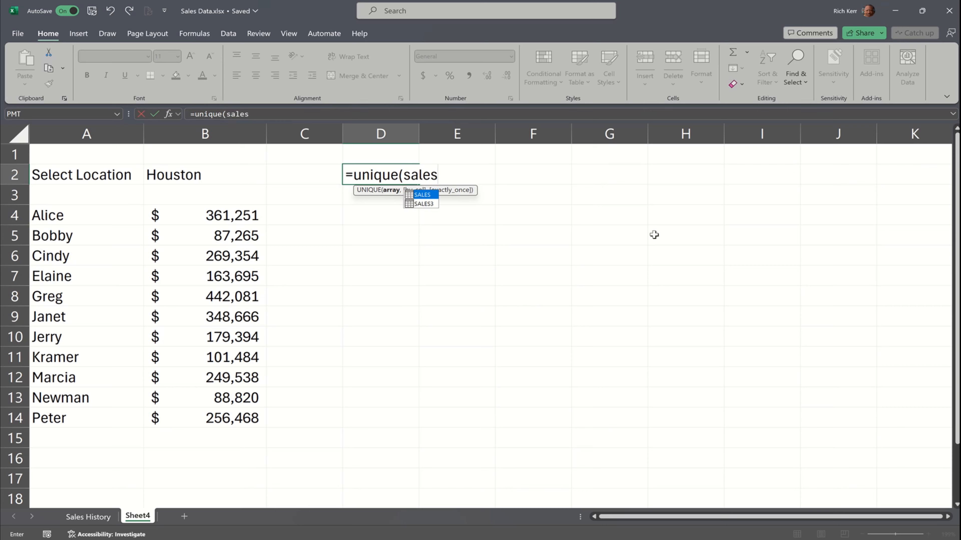
key("Tab")
type("[")
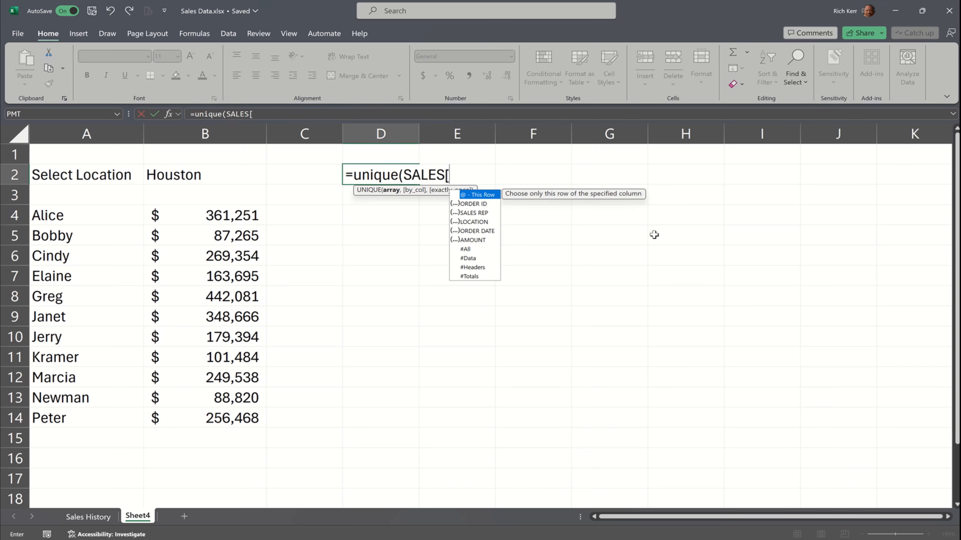
type("lo")
key("Tab")
type("]")
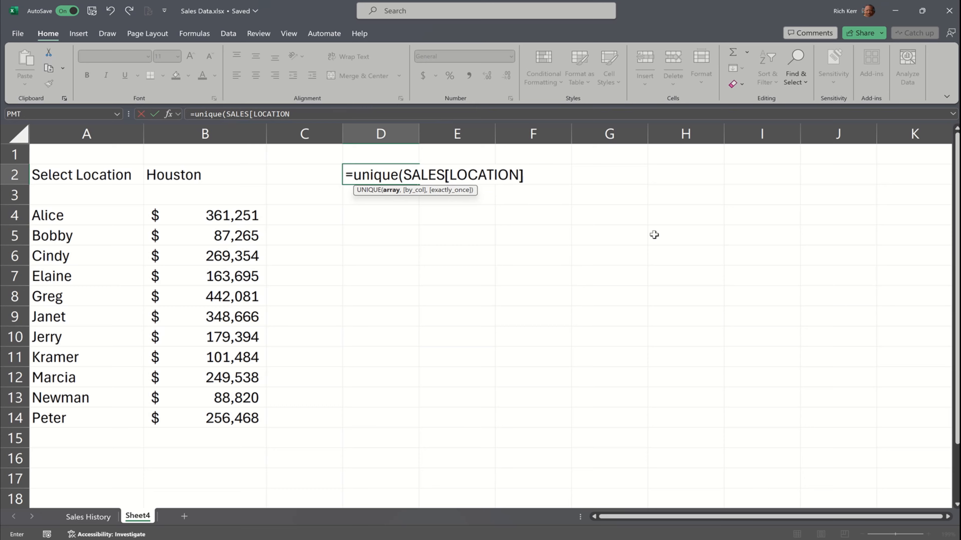
type(")")
key("Return")
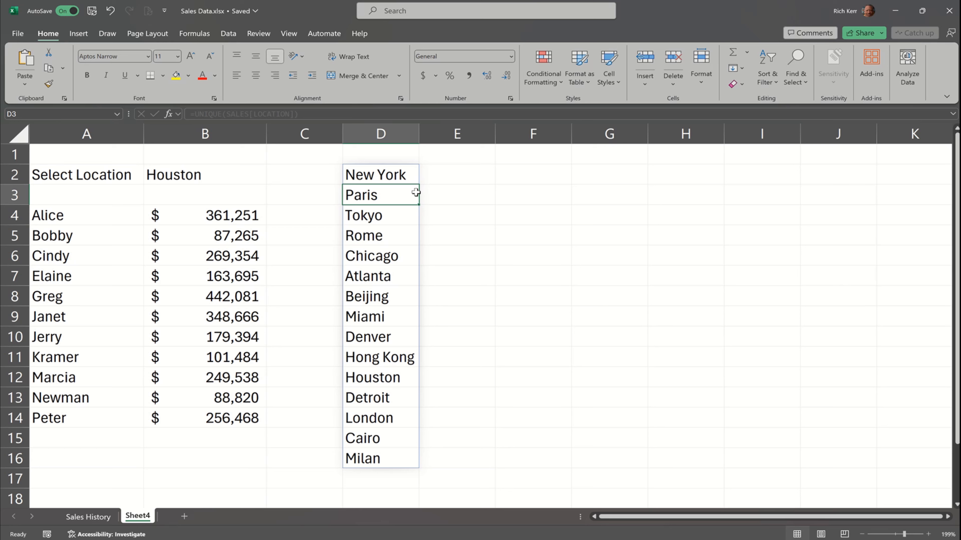
Step: Wrap the UNIQUE formula in D2 in a SORT function to order the locations alphabetically
left_click(362, 174)
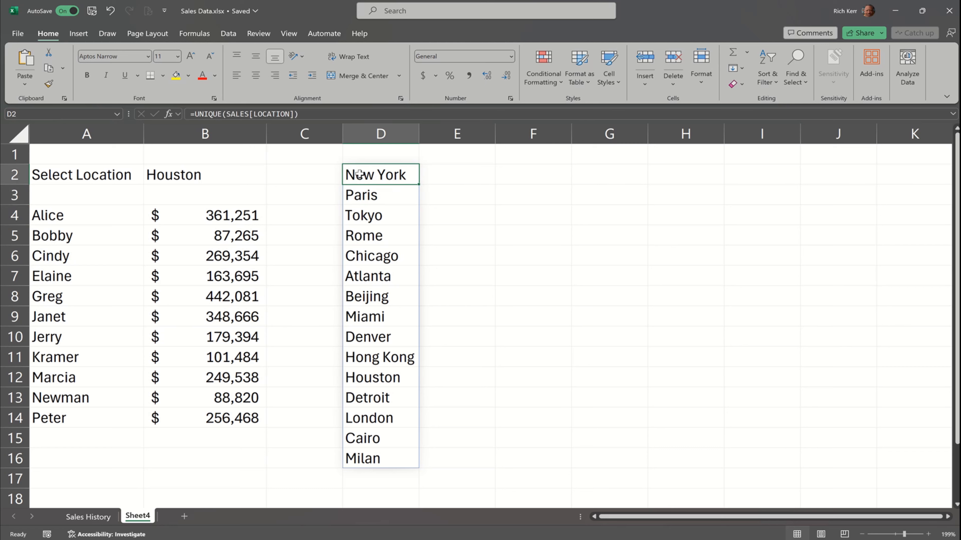
double_click(359, 174)
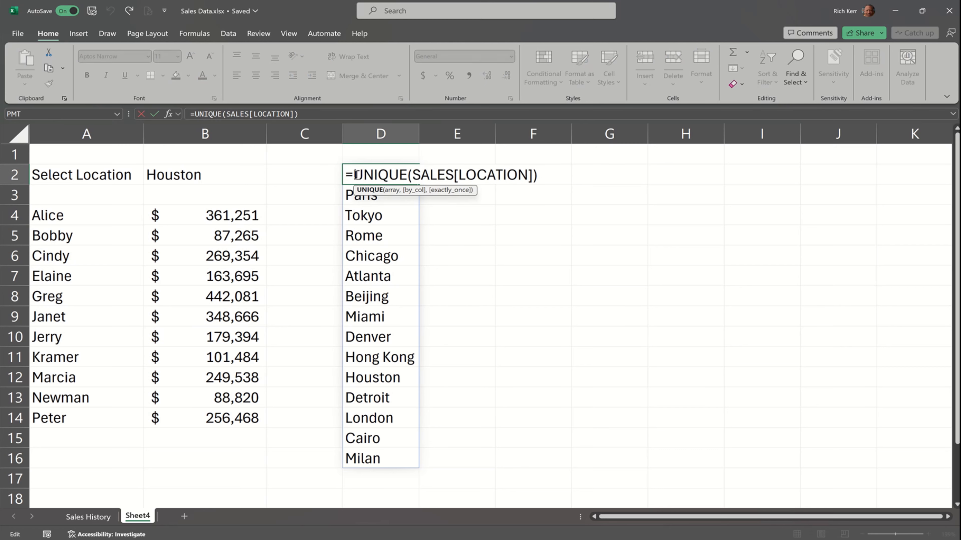
type("sort(")
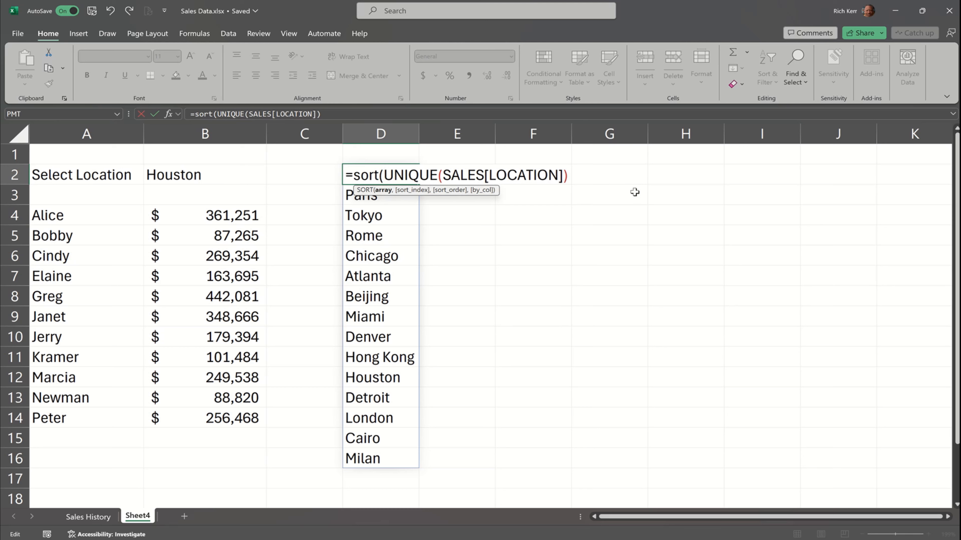
type(")")
key("Return")
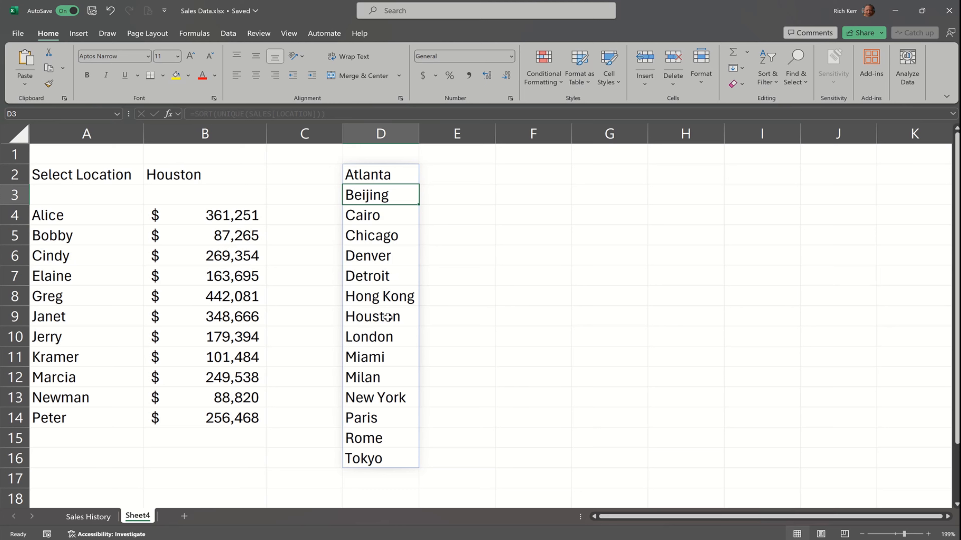
Step: Add data validation to B2 that allows a List with =$D$2 as its source
left_click(180, 176)
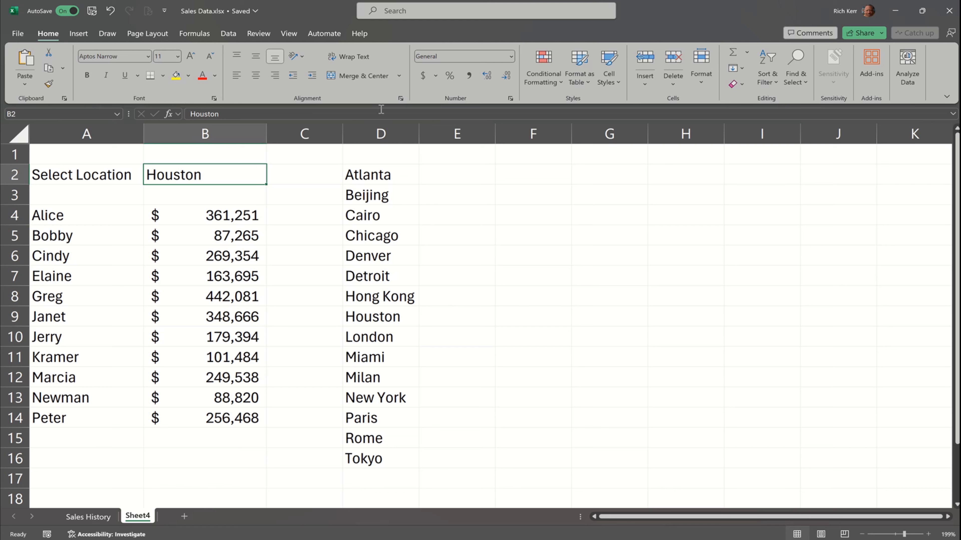
left_click(227, 34)
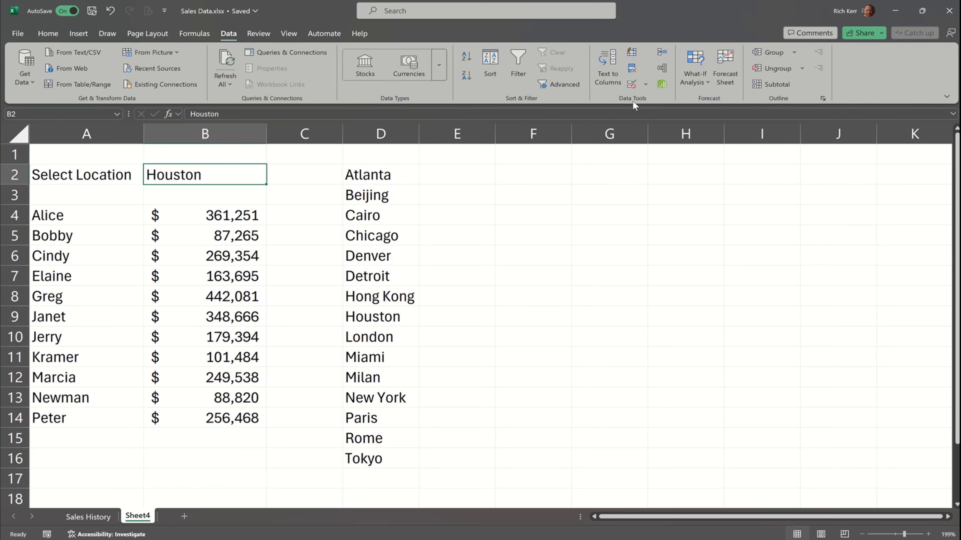
left_click(632, 84)
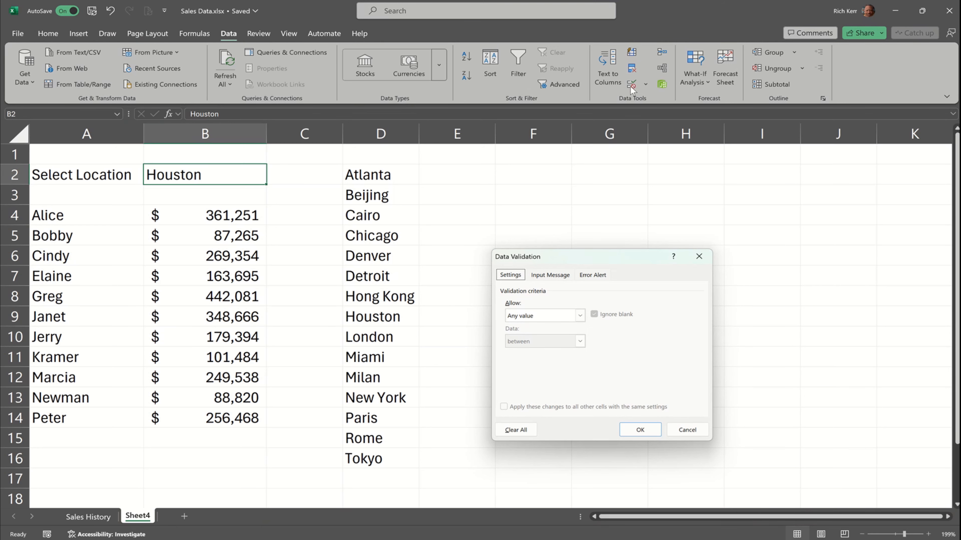
left_click_drag(555, 261, 501, 169)
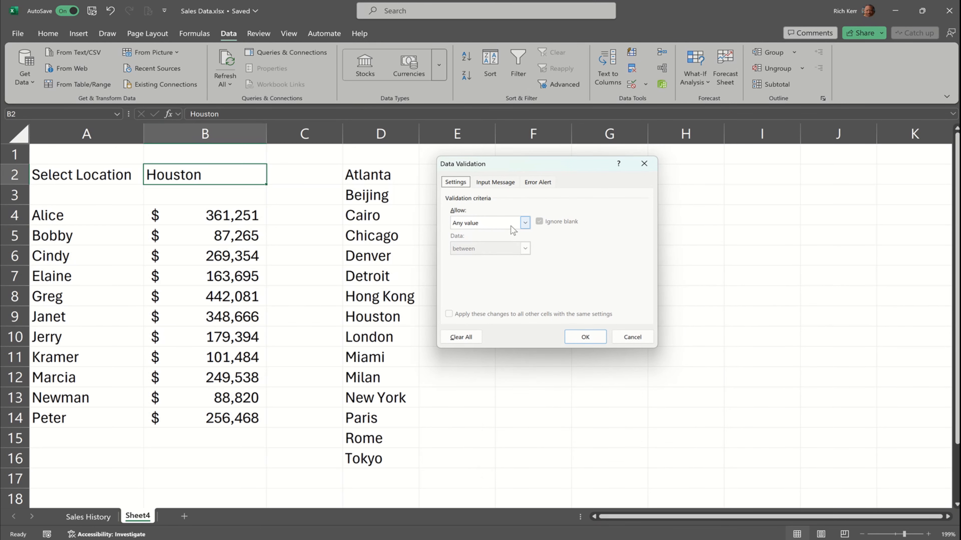
left_click(525, 223)
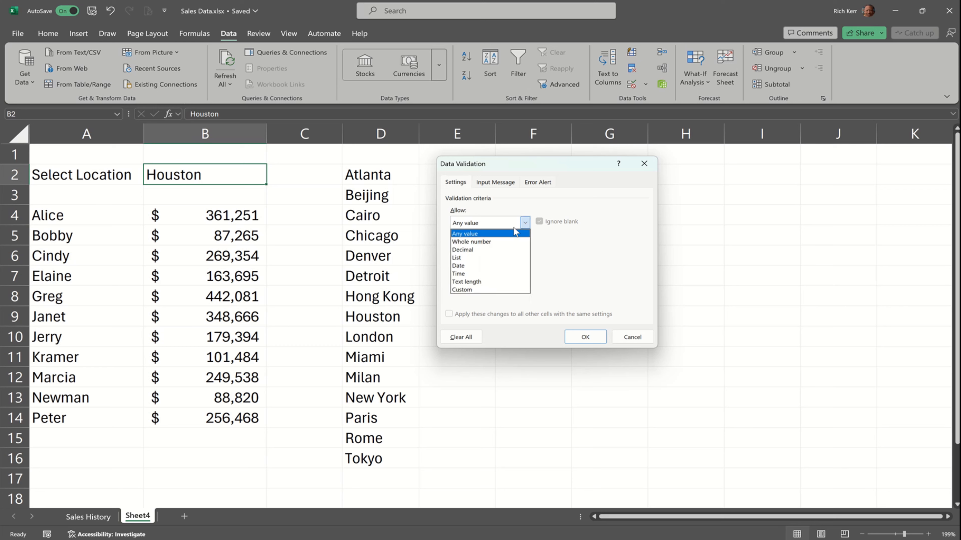
left_click(475, 258)
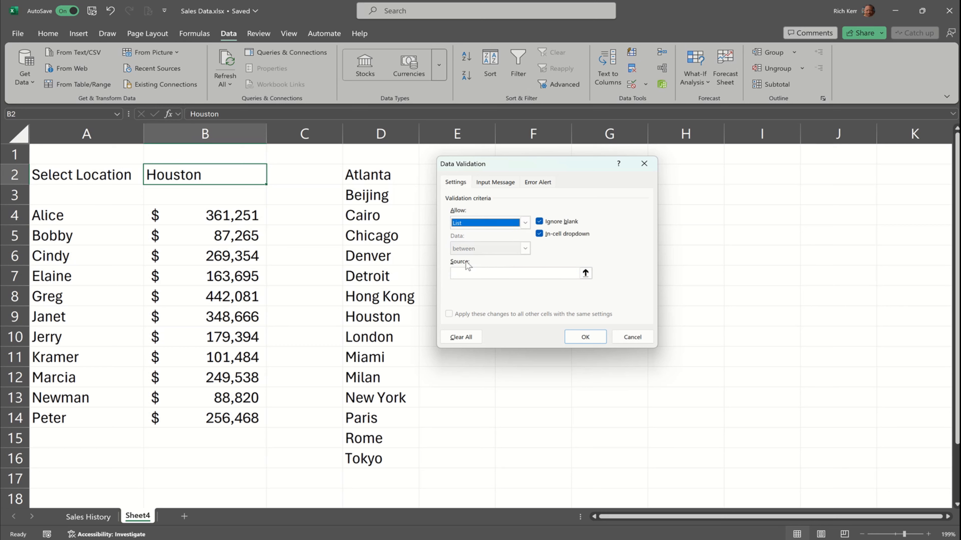
left_click(472, 274)
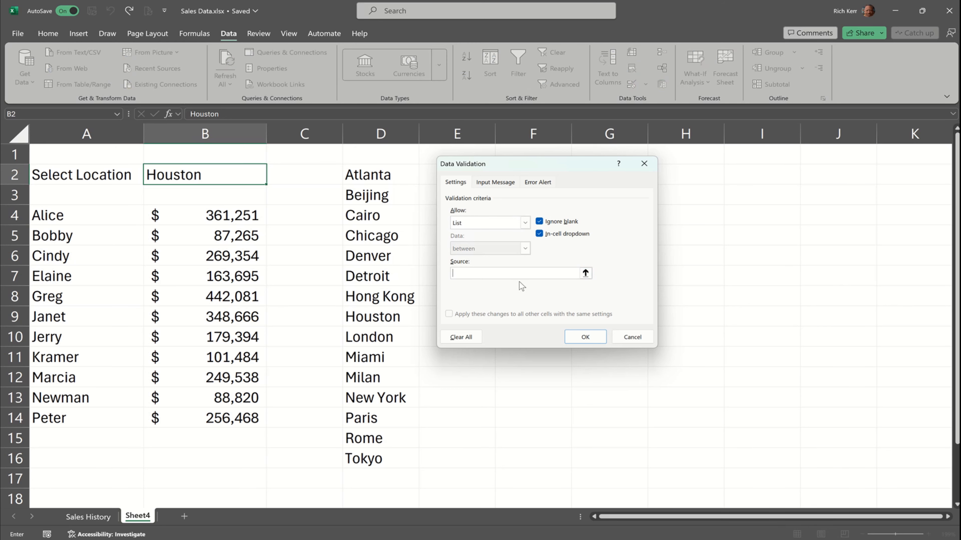
type("=")
left_click(397, 179)
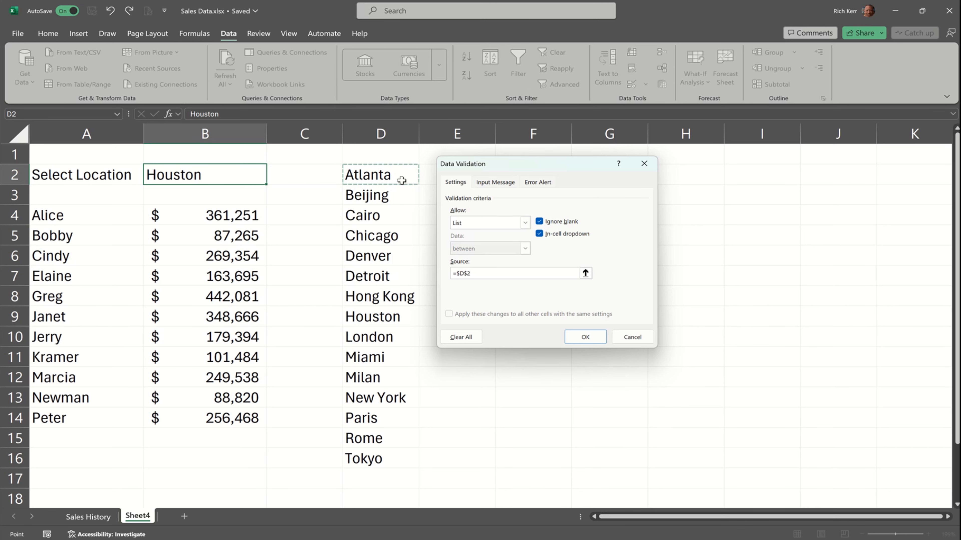
left_click(586, 338)
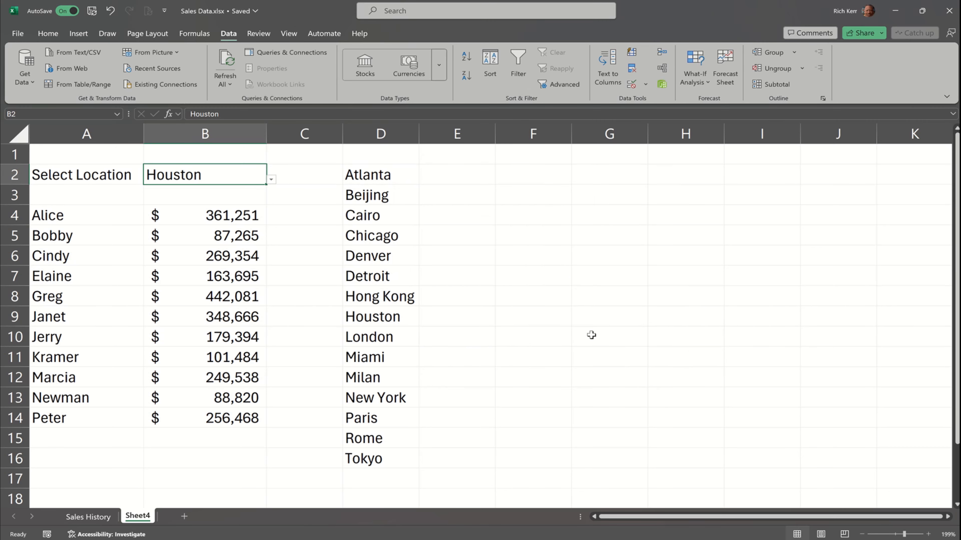
Step: Check the choices offered in B2 and change its validation source to the spilled range reference =$D$2#
left_click(274, 181)
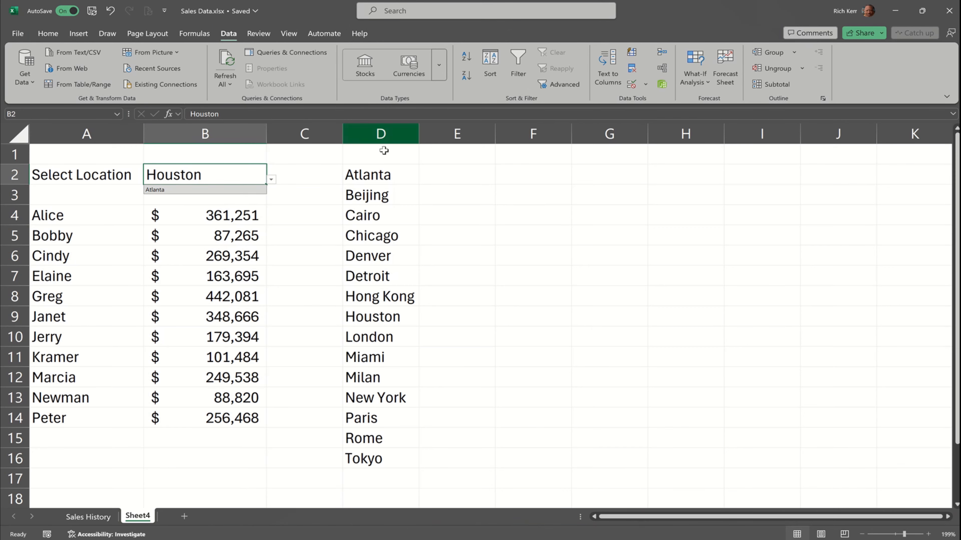
left_click(372, 174)
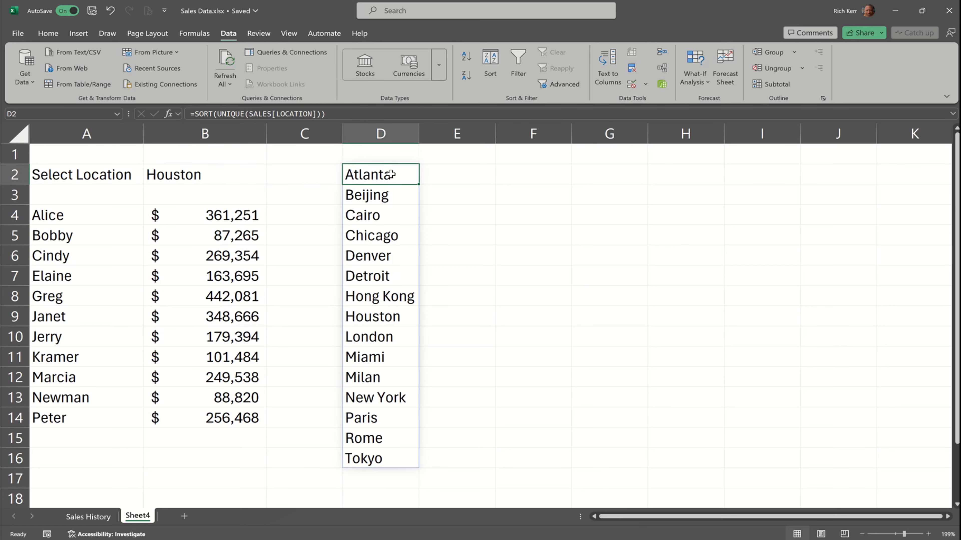
left_click(238, 178)
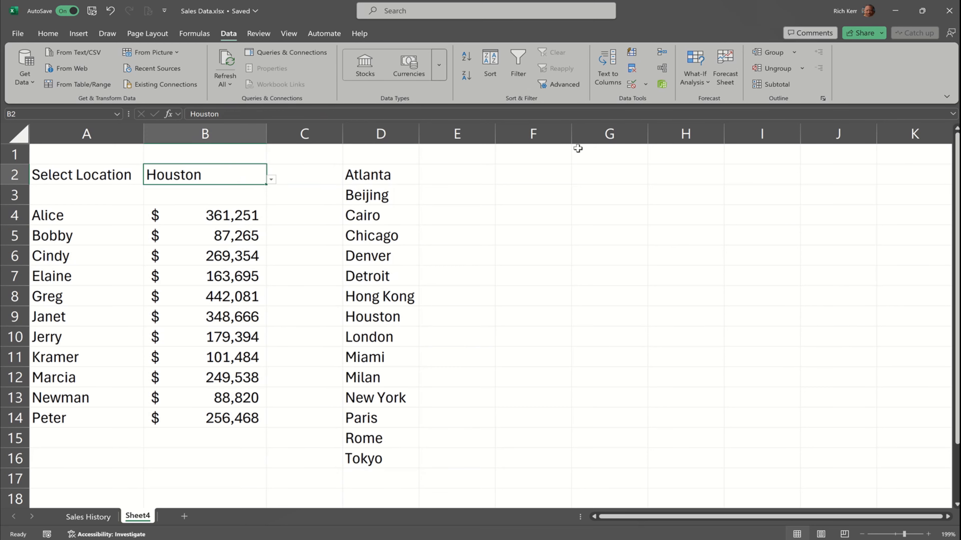
left_click(632, 85)
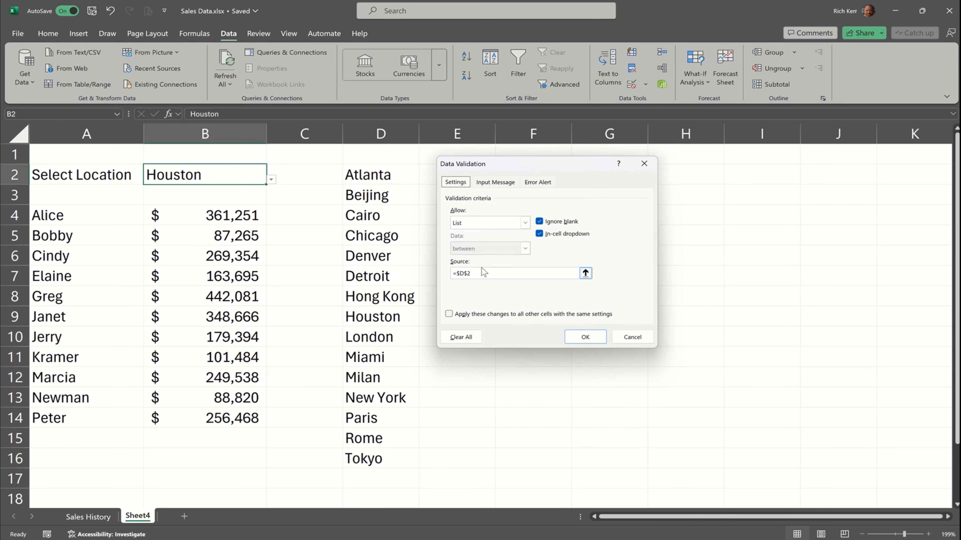
left_click(473, 273)
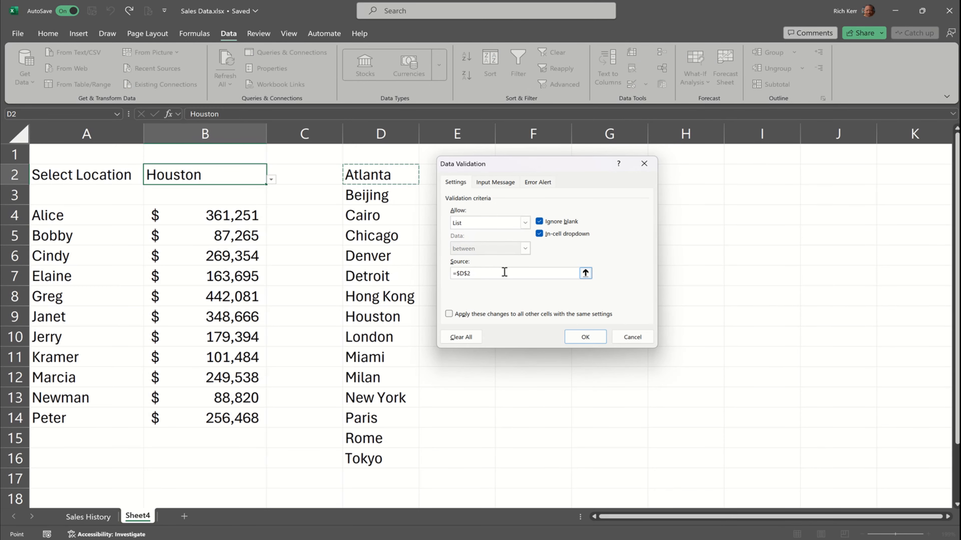
type("#")
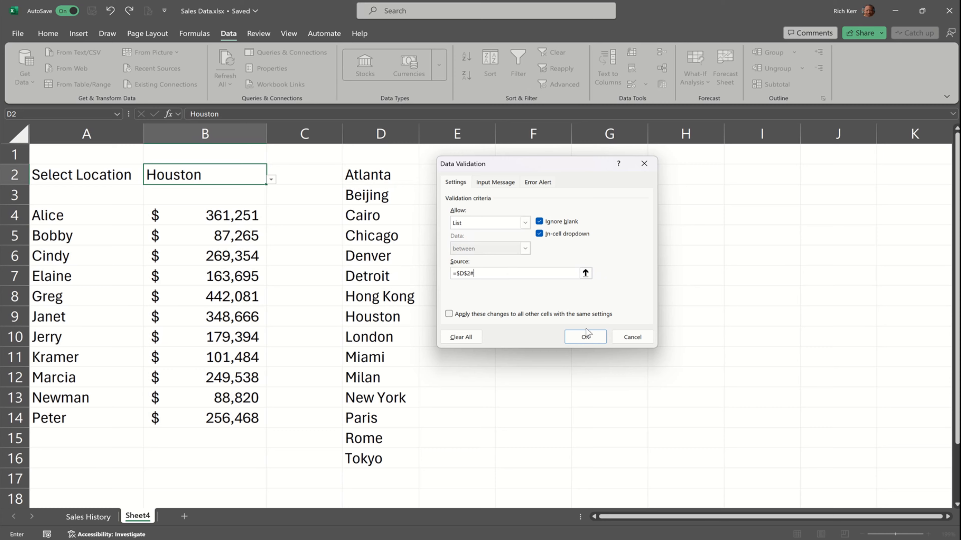
left_click(586, 336)
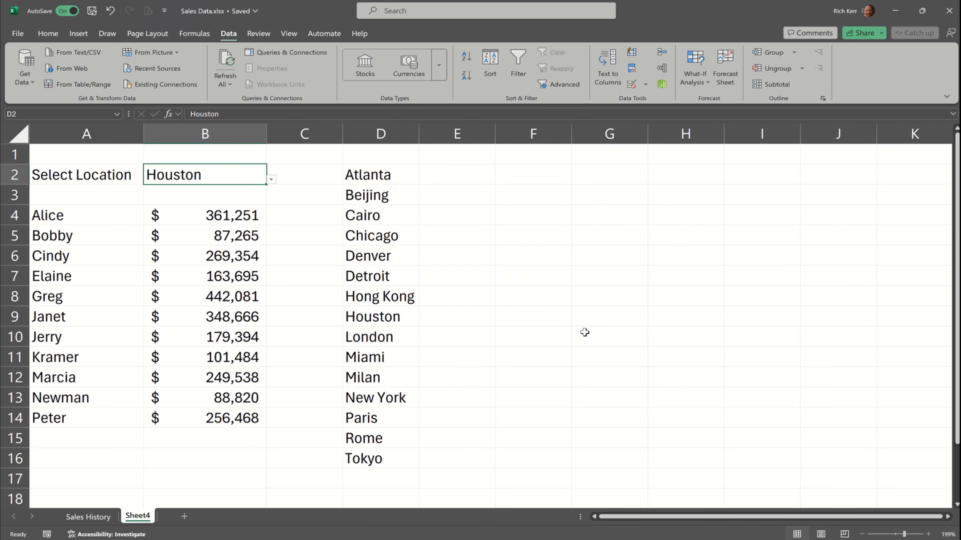
Step: Browse the location choices in B2's drop-down list without changing the selection
left_click(271, 182)
left_click_drag(271, 221, 274, 192)
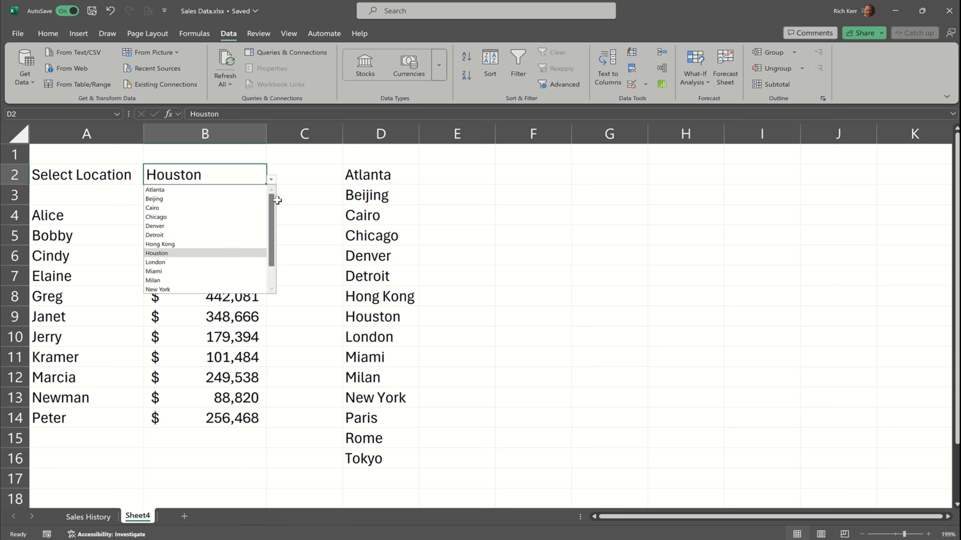
left_click_drag(271, 222, 273, 190)
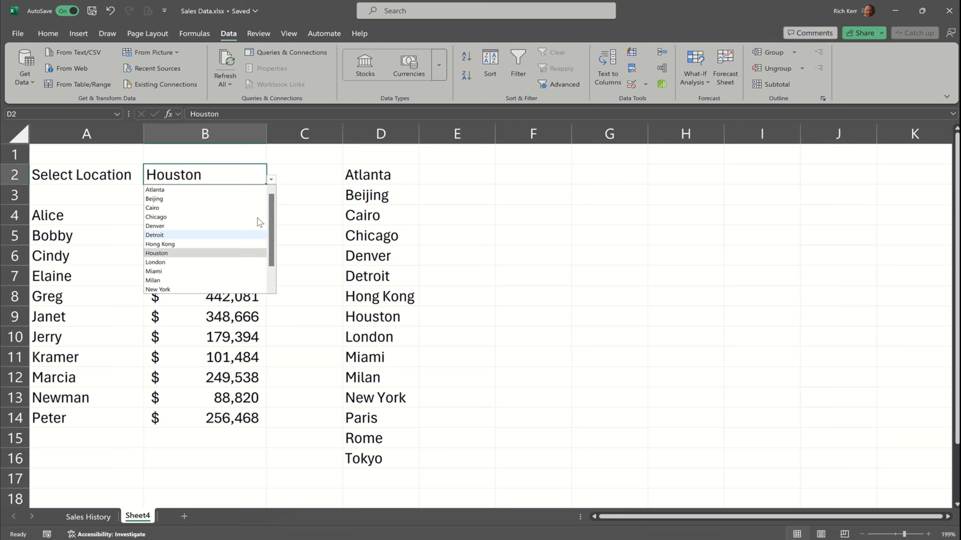
left_click(216, 180)
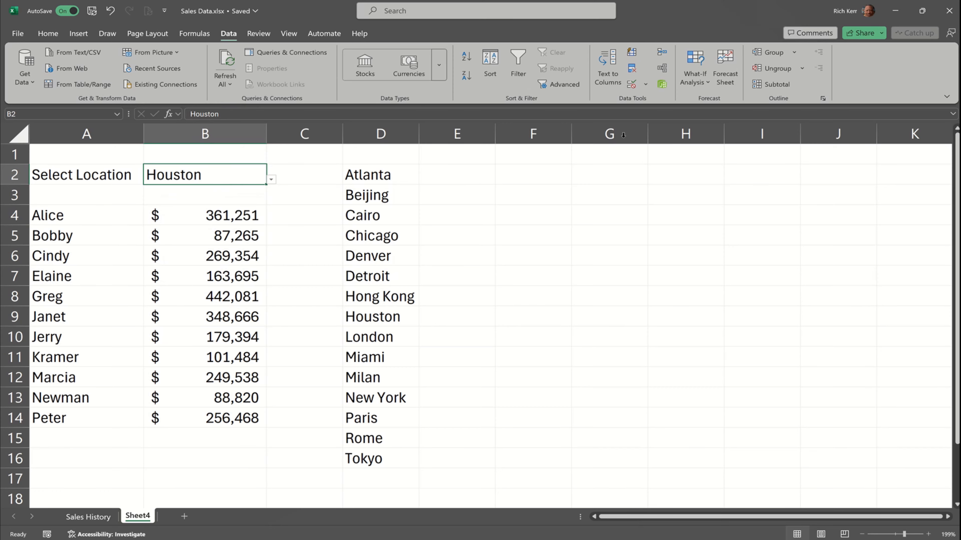
Step: Review the list source, input message and error alert settings of B2's data validation rule
left_click(632, 89)
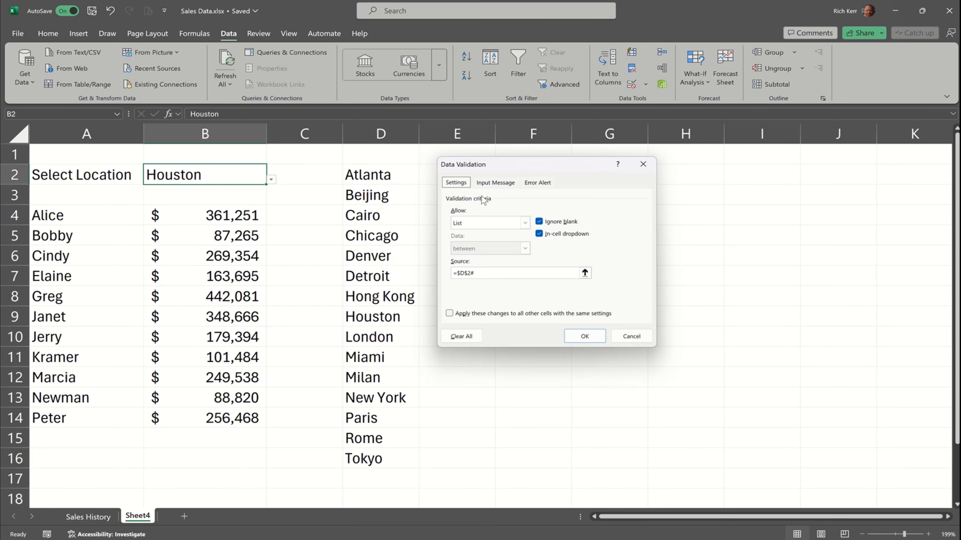
left_click(485, 272)
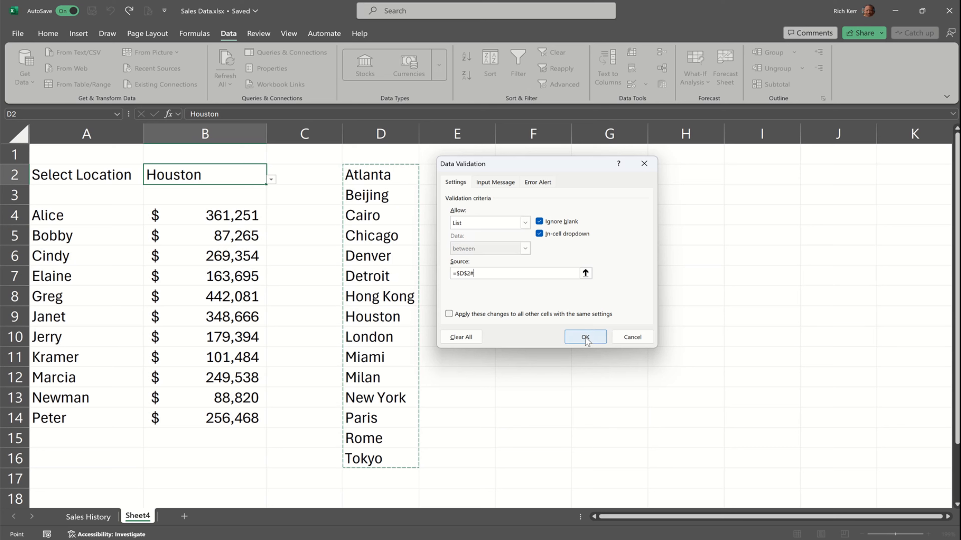
left_click(496, 183)
left_click(532, 185)
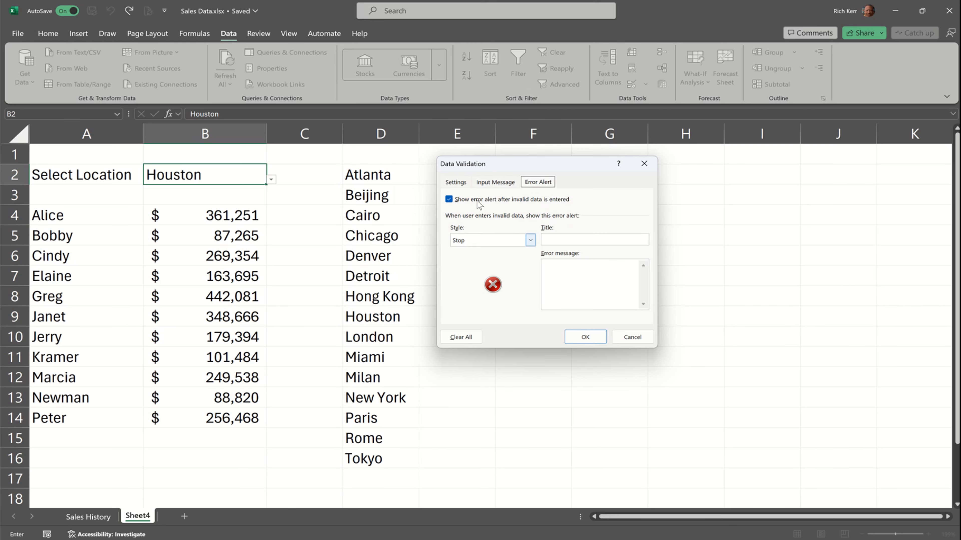
left_click(454, 182)
left_click(586, 338)
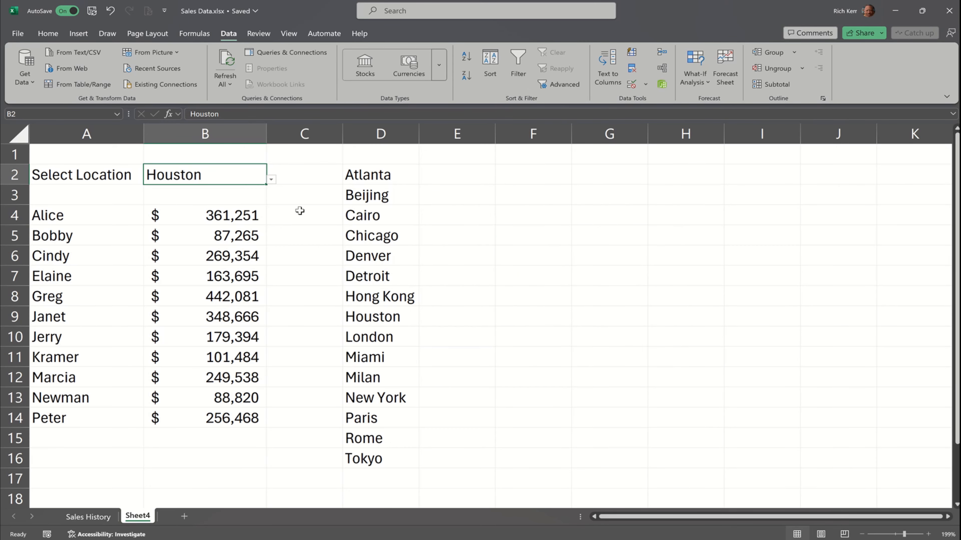
Step: Choose Chicago as the location in B2 and hide column D with the location list
left_click(271, 180)
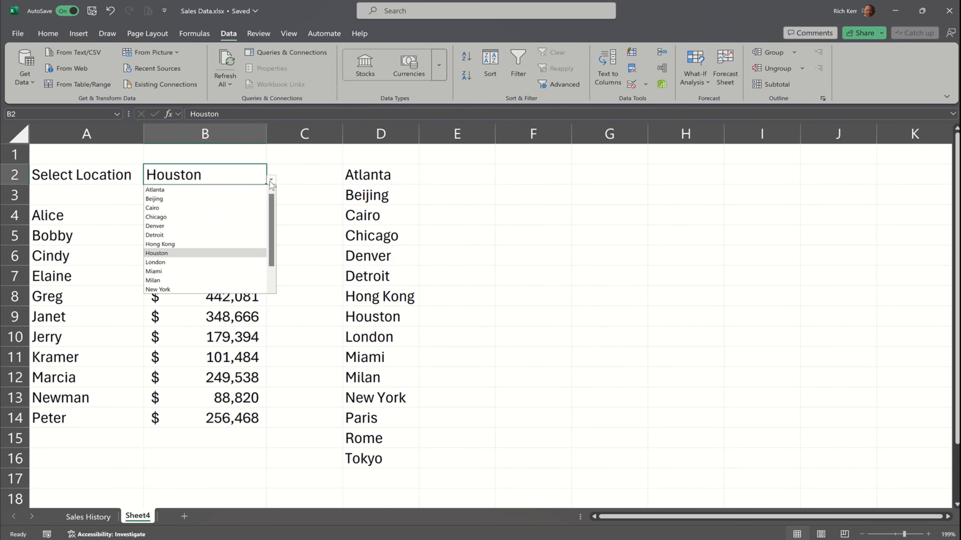
left_click(175, 214)
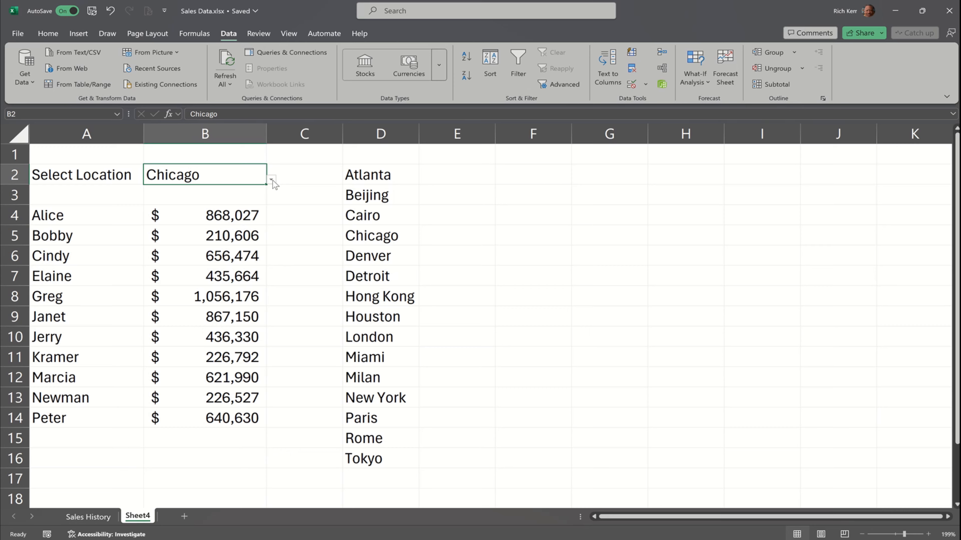
right_click(382, 134)
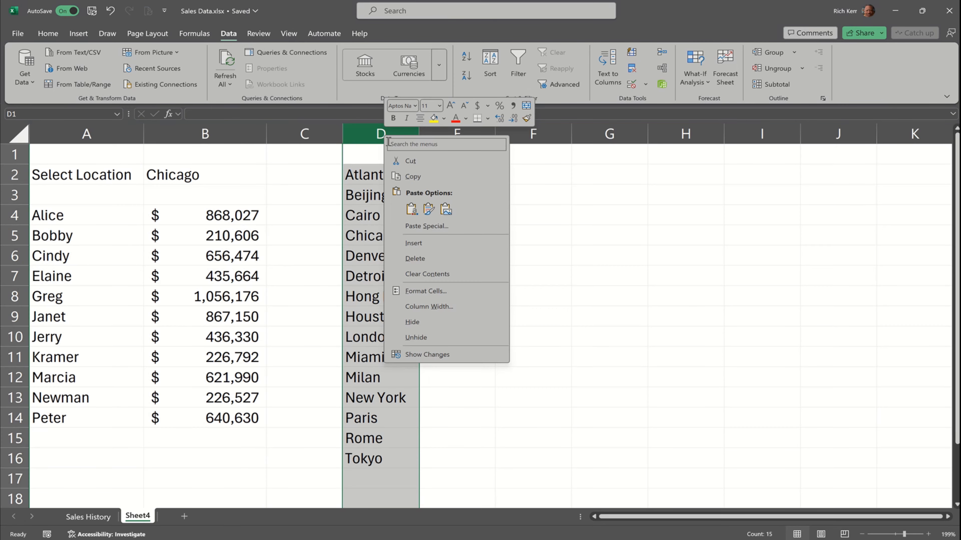
left_click(427, 322)
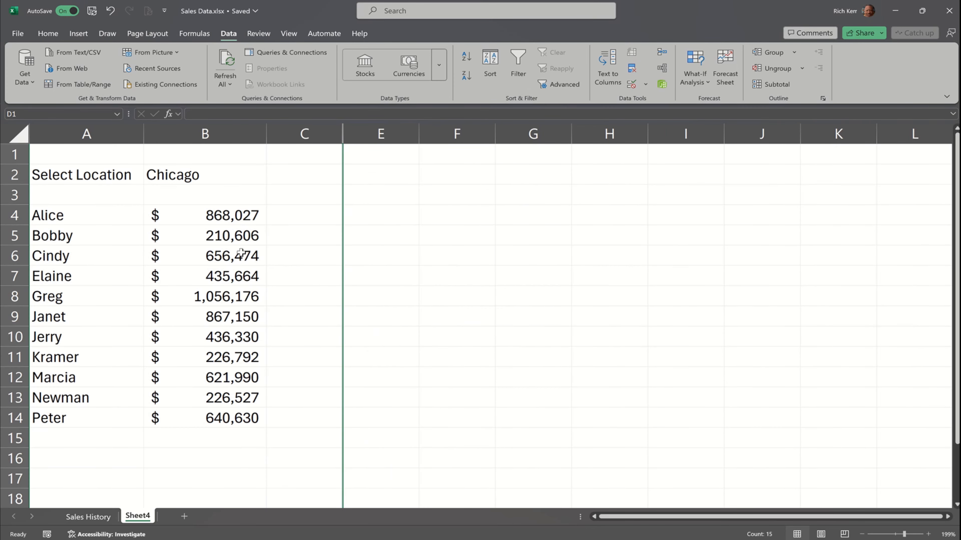
Step: Test B2's location drop-down by choosing Atlanta and then Denver
left_click(184, 174)
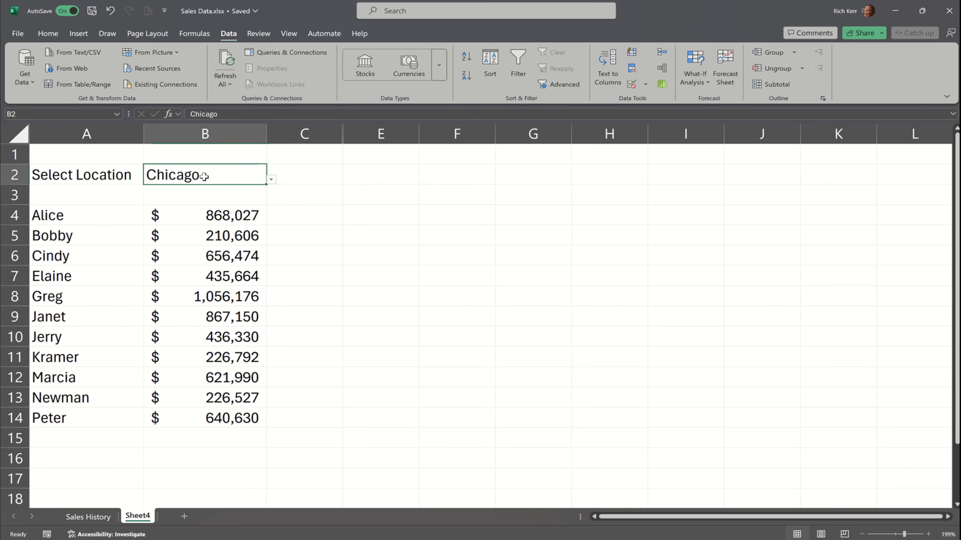
left_click(271, 180)
left_click(195, 189)
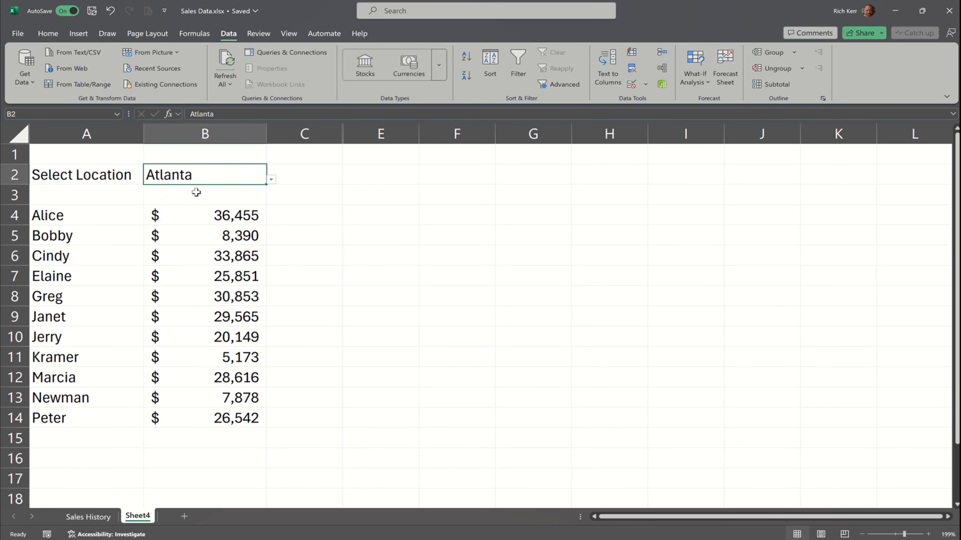
left_click(271, 180)
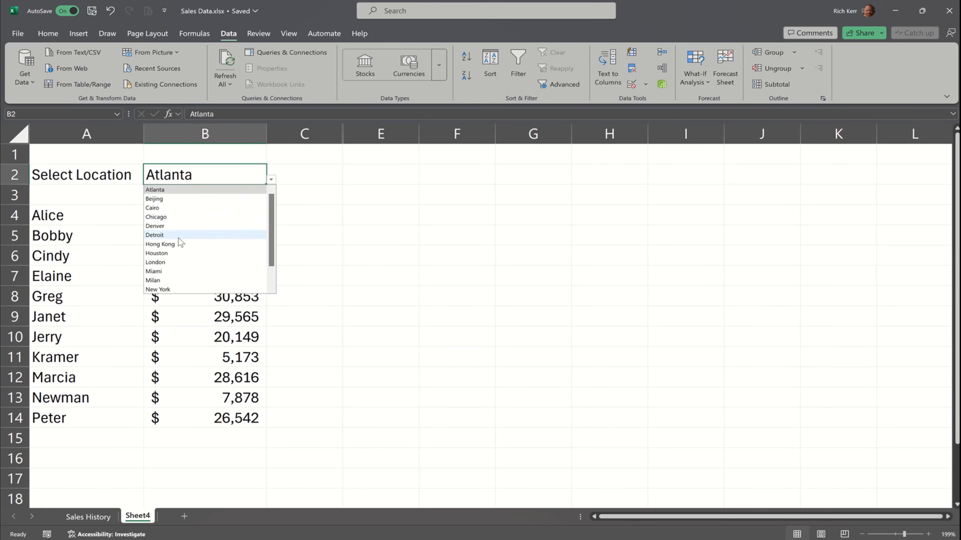
left_click(164, 227)
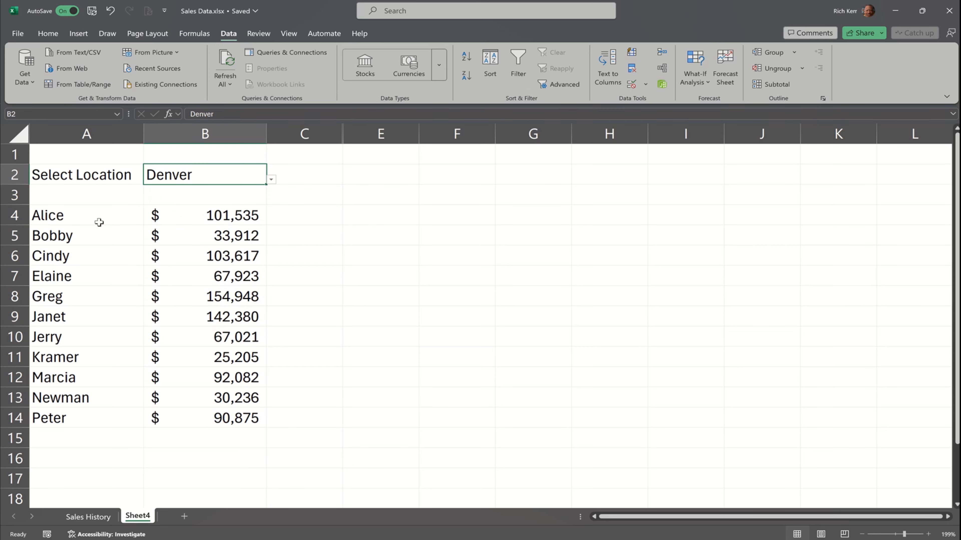
Step: Insert a 2-D clustered column chart of the GROUPBY results in A4:B14 and place it beside the data
left_click_drag(85, 216, 213, 412)
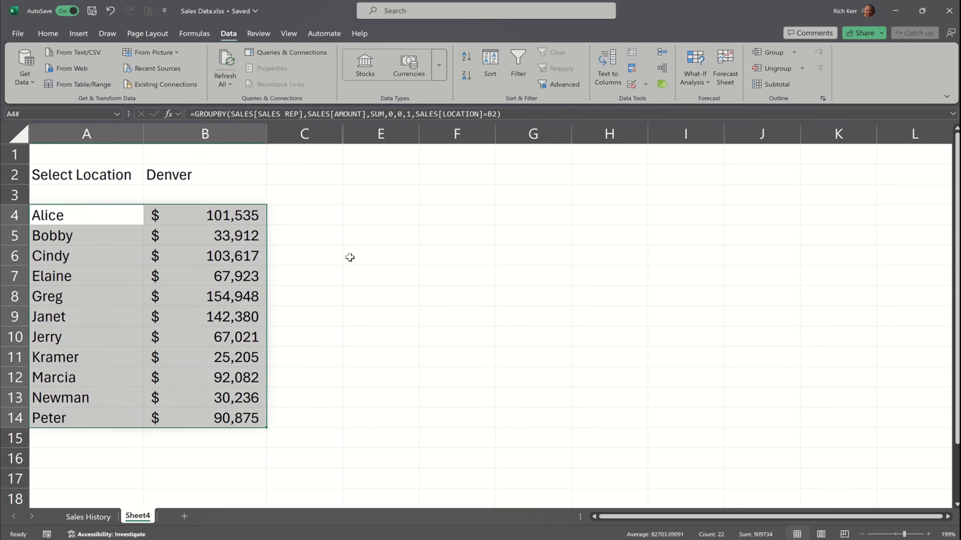
left_click(73, 32)
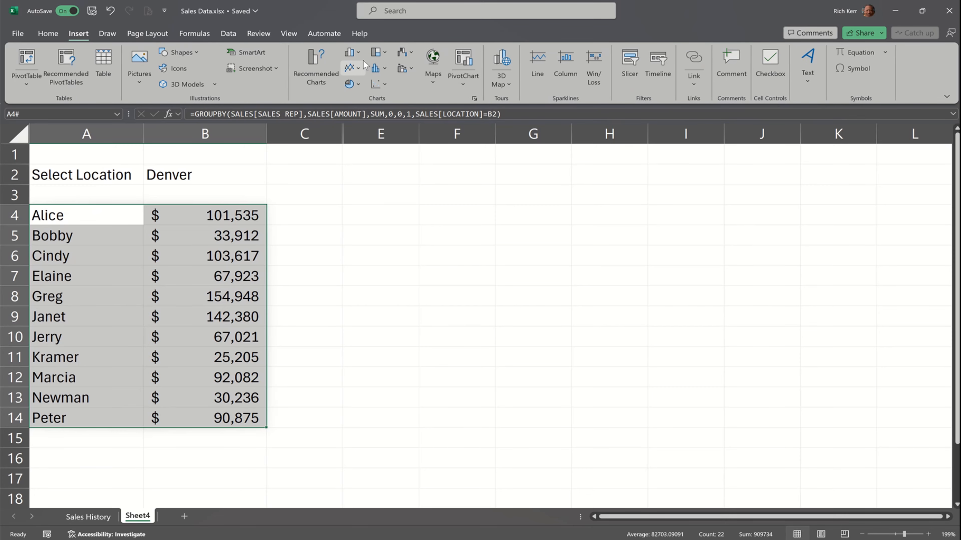
left_click(358, 52)
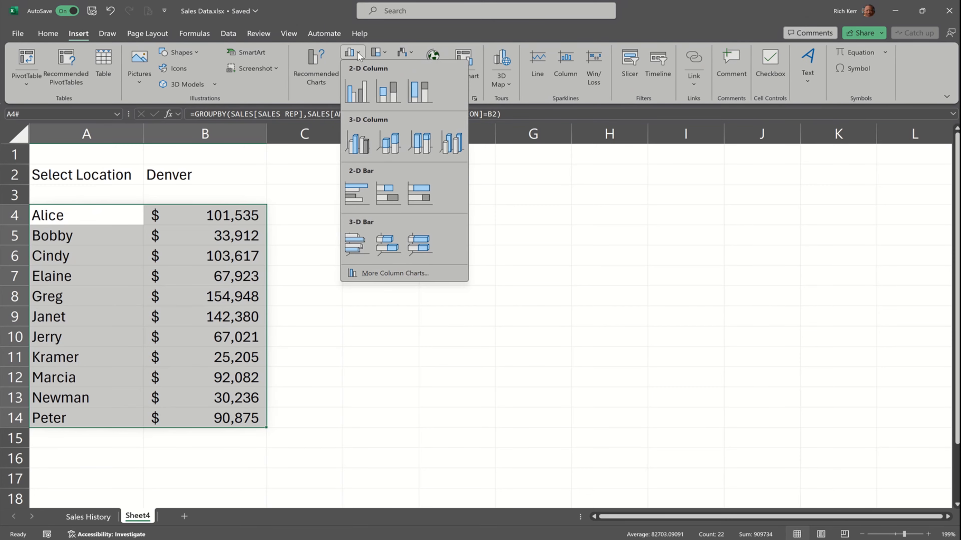
left_click(357, 93)
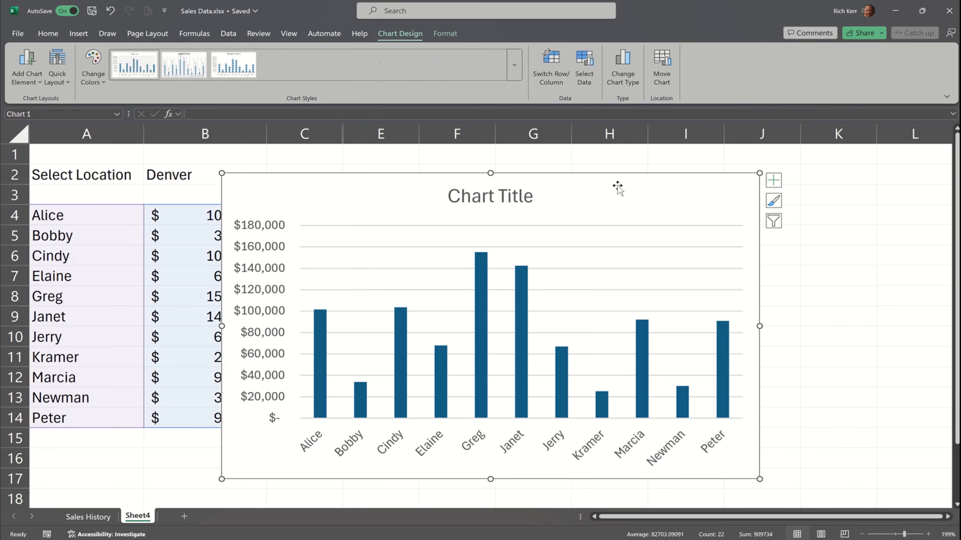
left_click_drag(615, 189, 731, 175)
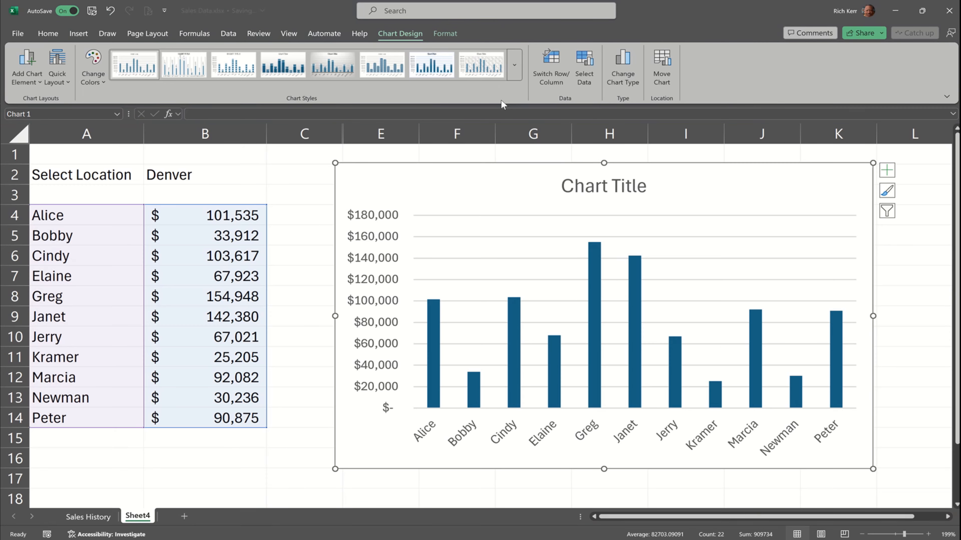
Step: Try several chart styles and apply the one with rotated data labels, vertical gridlines and an uppercase title
left_click(321, 68)
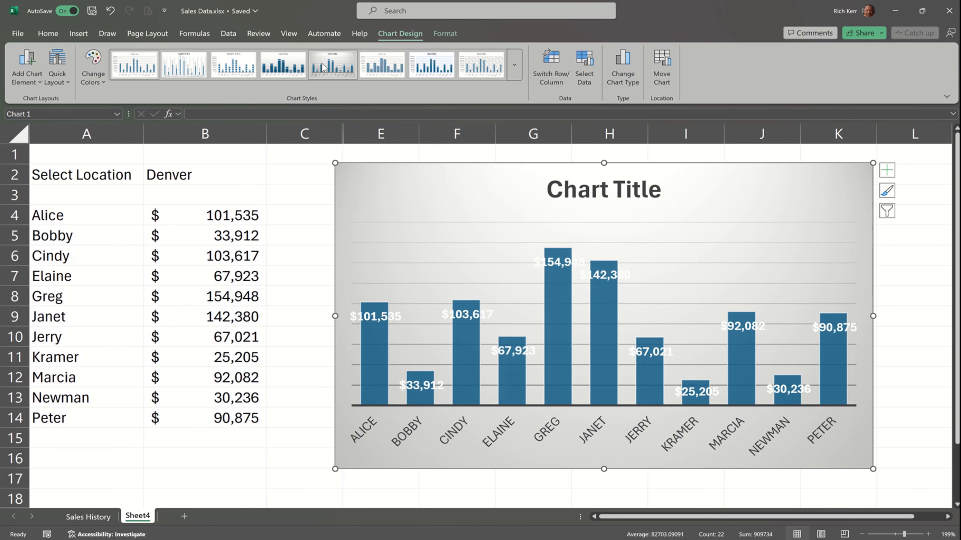
left_click(228, 64)
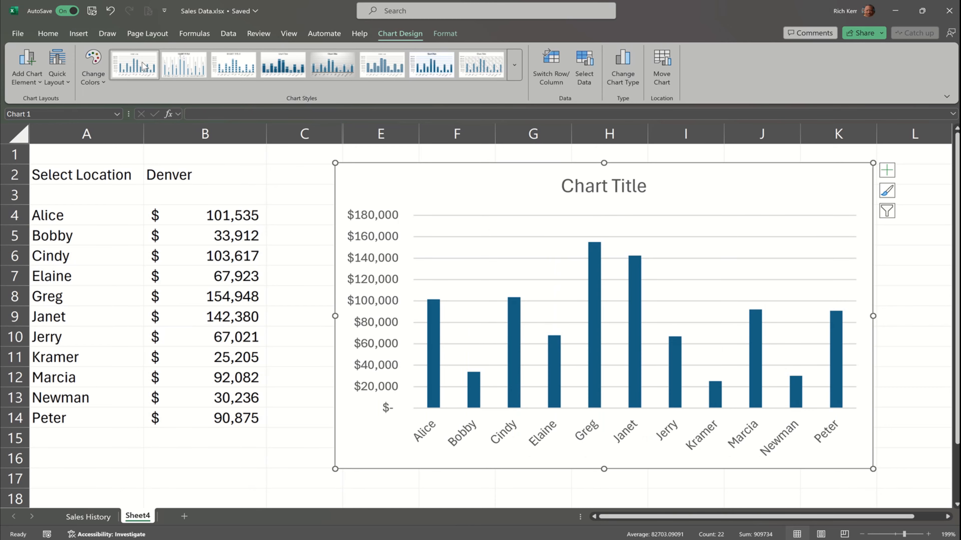
left_click(183, 67)
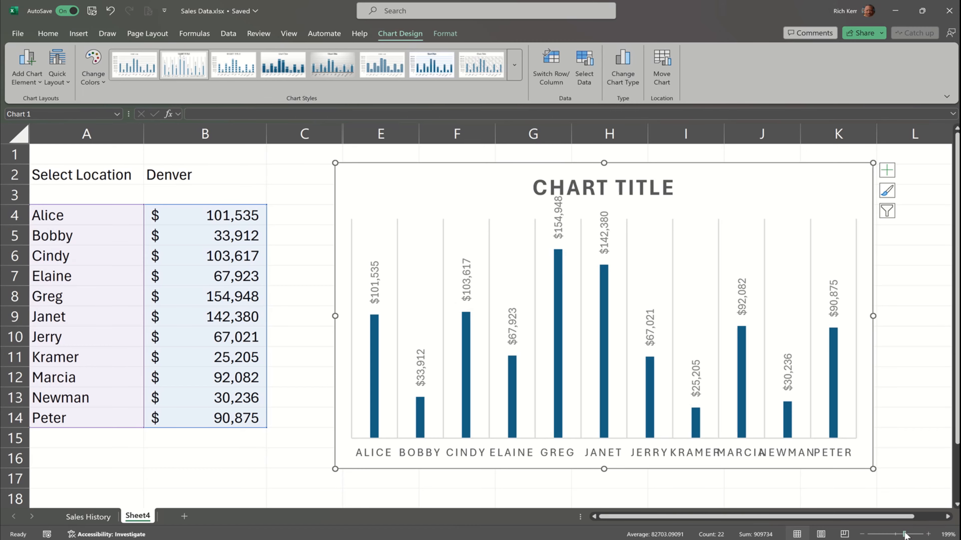
Step: Enlarge the column chart so it extends into column M and down to about row 19
left_click(863, 535)
left_click(863, 534)
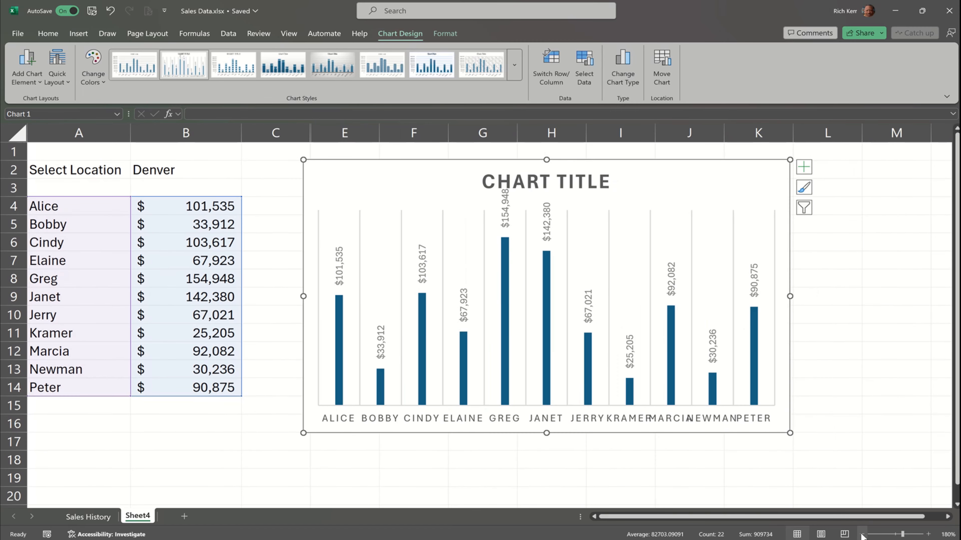
left_click_drag(789, 433, 908, 490)
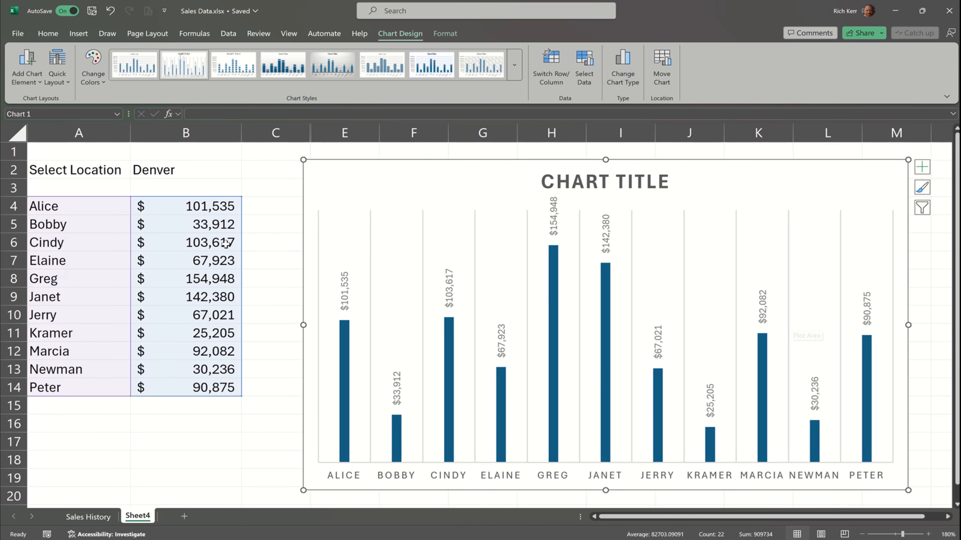
Step: Test the chart with the B2 drop-down by choosing Cairo and then London
left_click(186, 173)
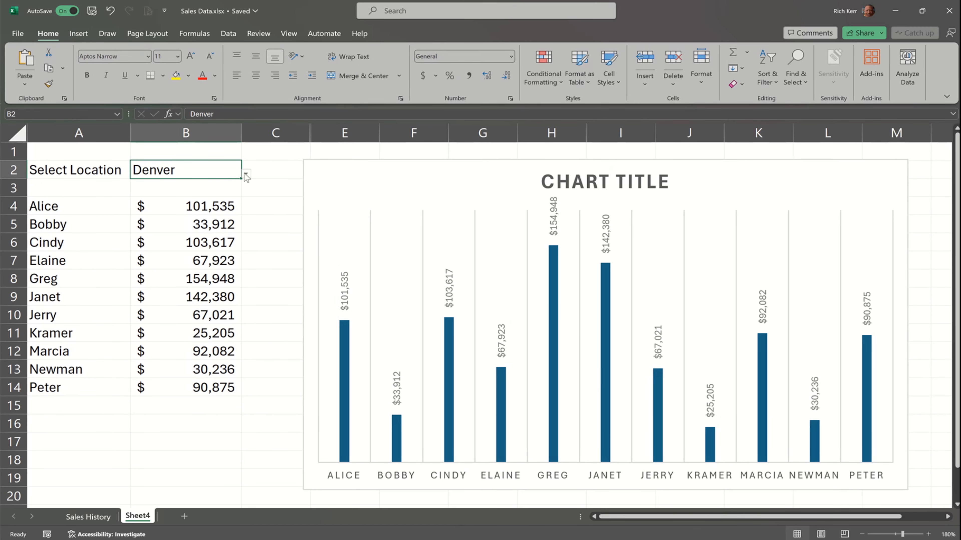
left_click(246, 175)
left_click(170, 202)
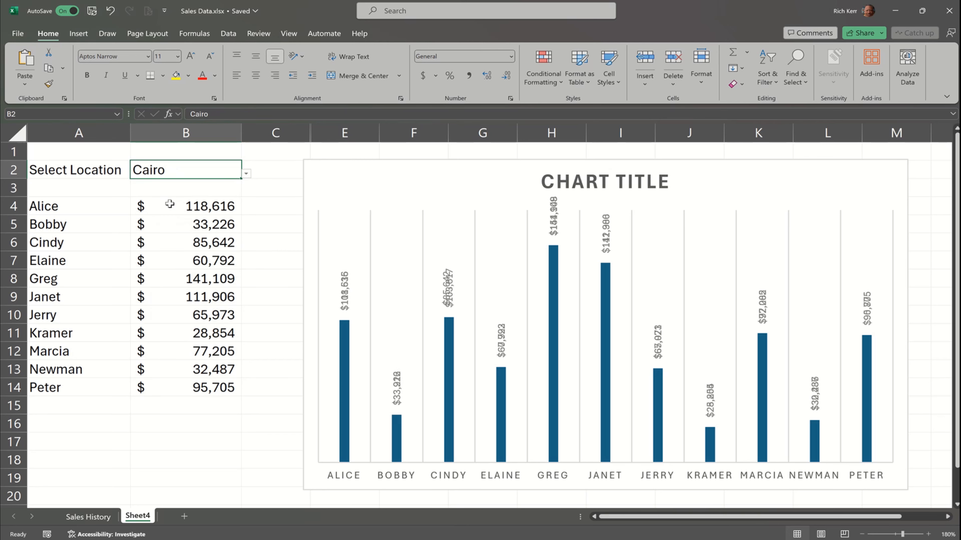
left_click(246, 174)
left_click(149, 254)
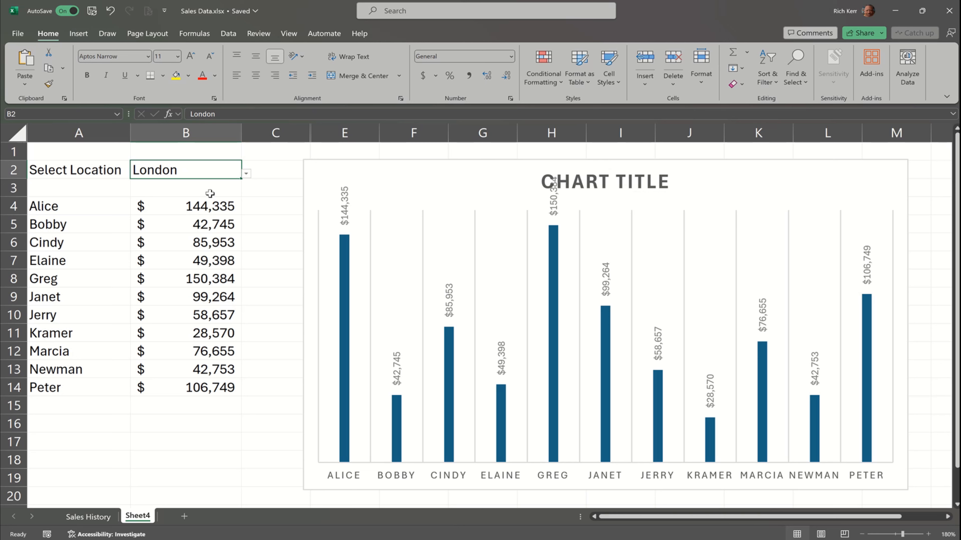
left_click(669, 186)
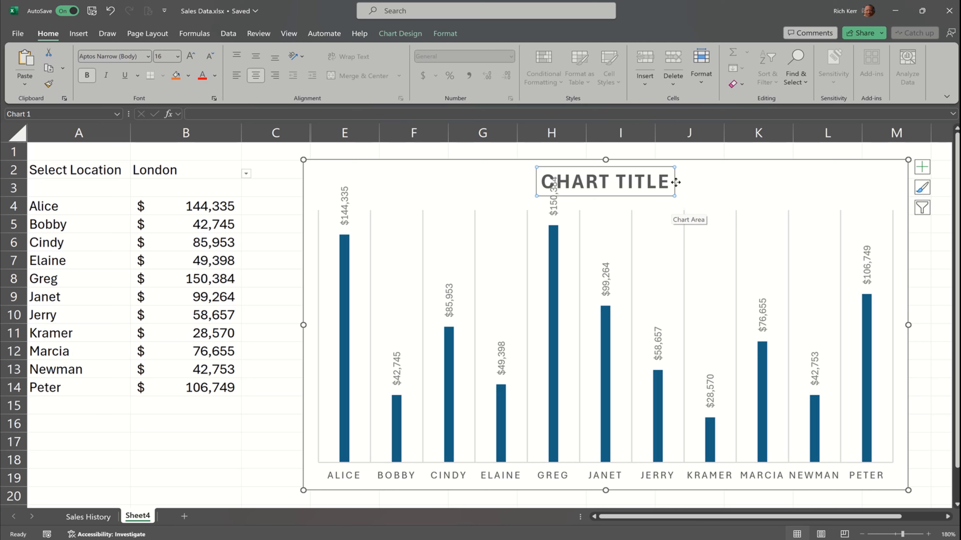
left_click(214, 114)
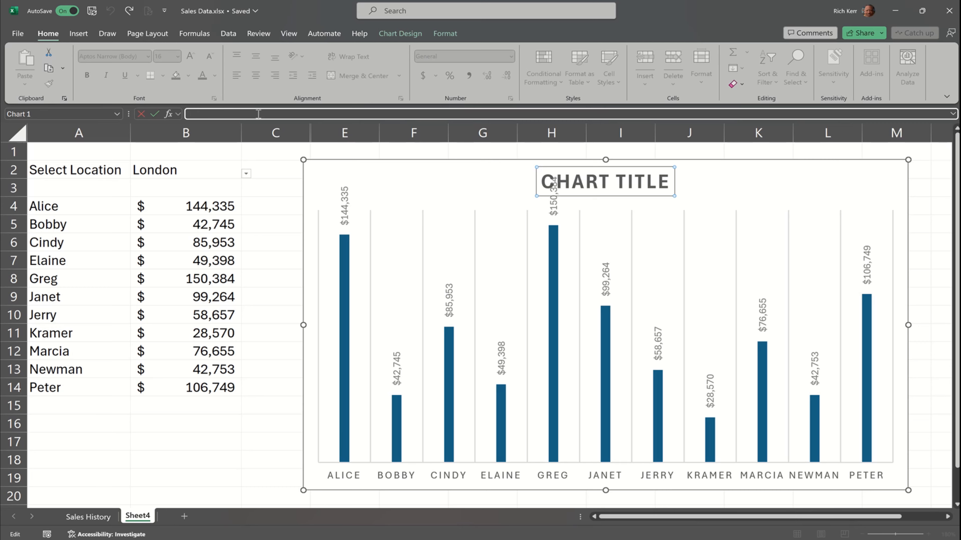
left_click(169, 169)
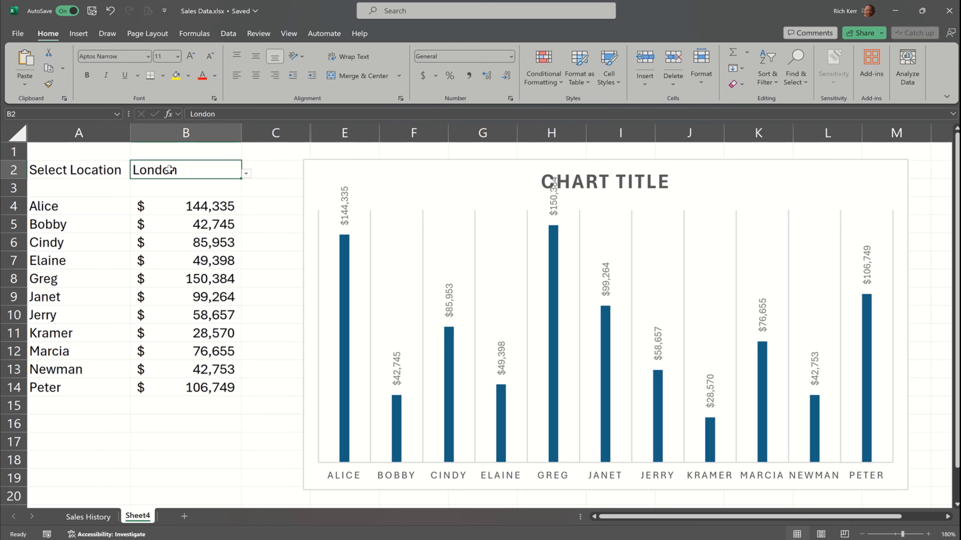
left_click(671, 182)
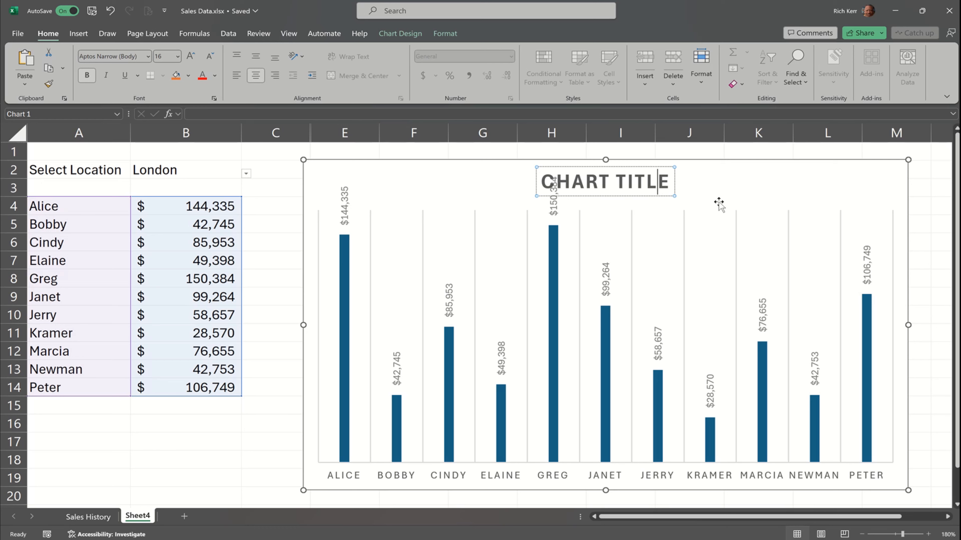
key("Escape")
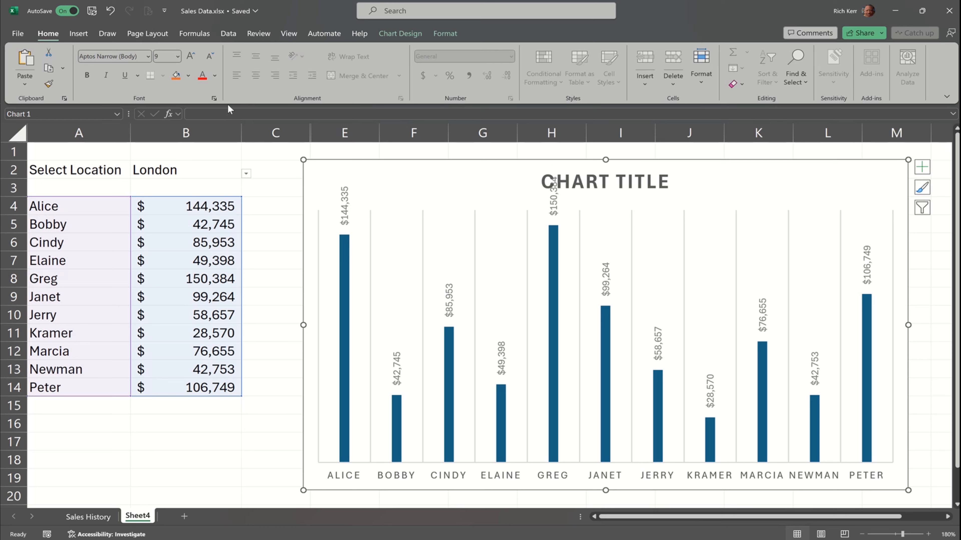
Step: Try to link the chart title to cell B2 with the formula =Sheet4!$B$2
left_click(215, 113)
type("=")
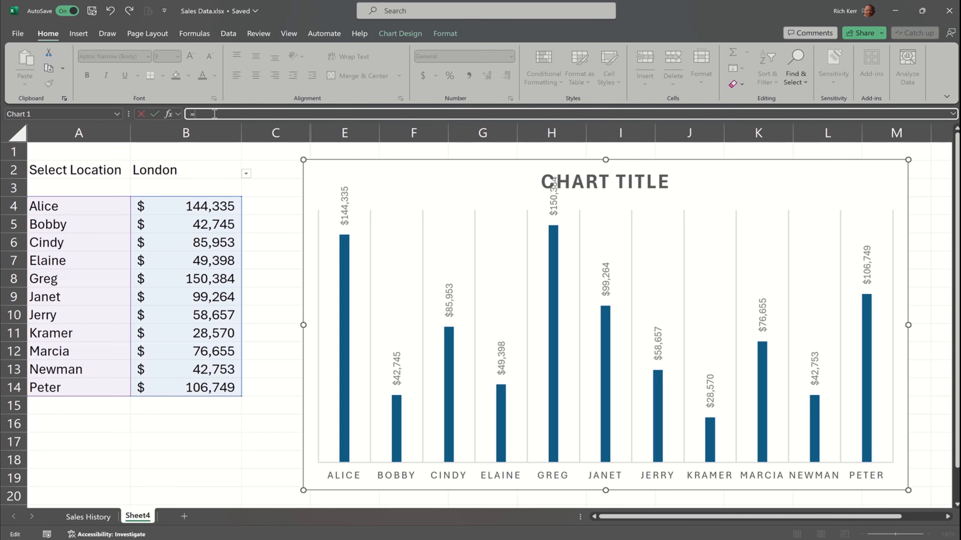
left_click(186, 172)
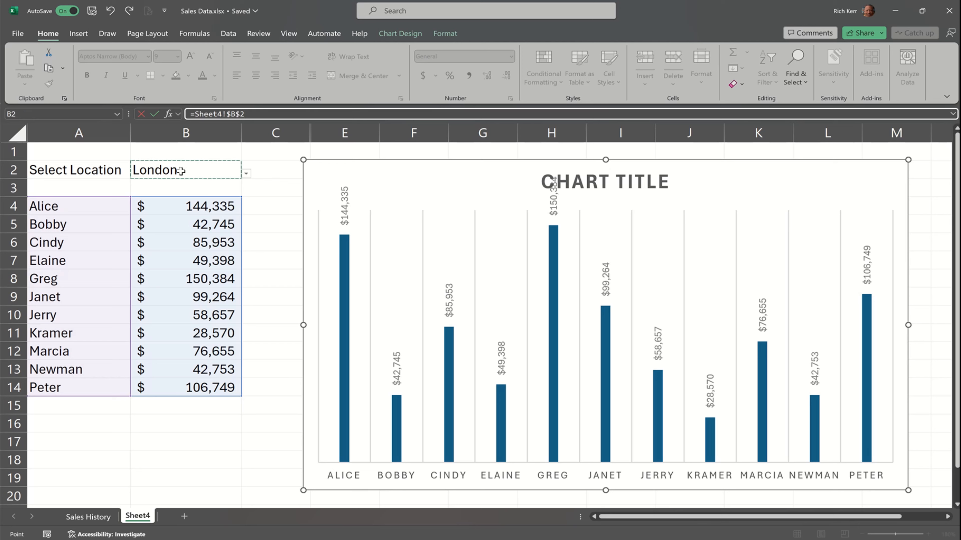
left_click(155, 114)
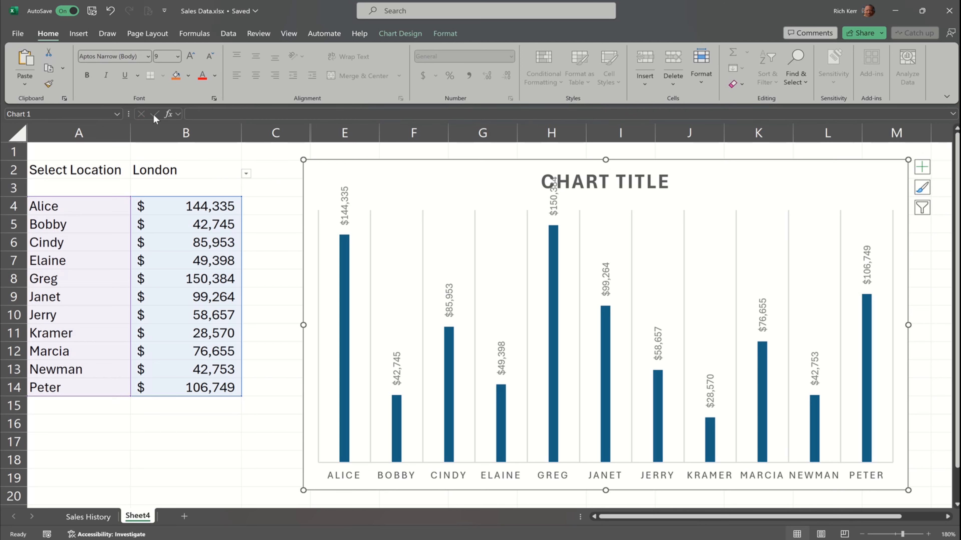
Step: Link the chart title to cell B2 with the formula =Sheet4!$B$2
left_click(639, 188)
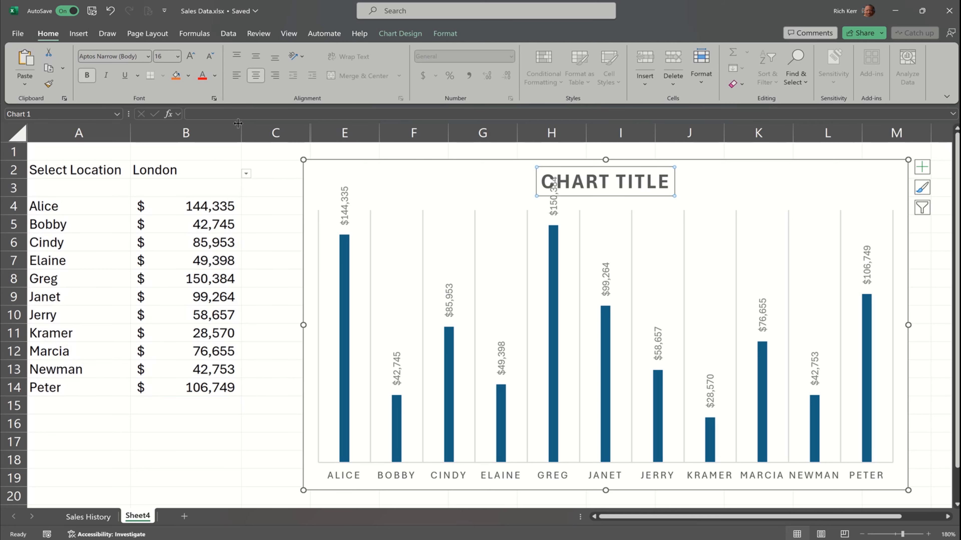
left_click(236, 115)
type("=")
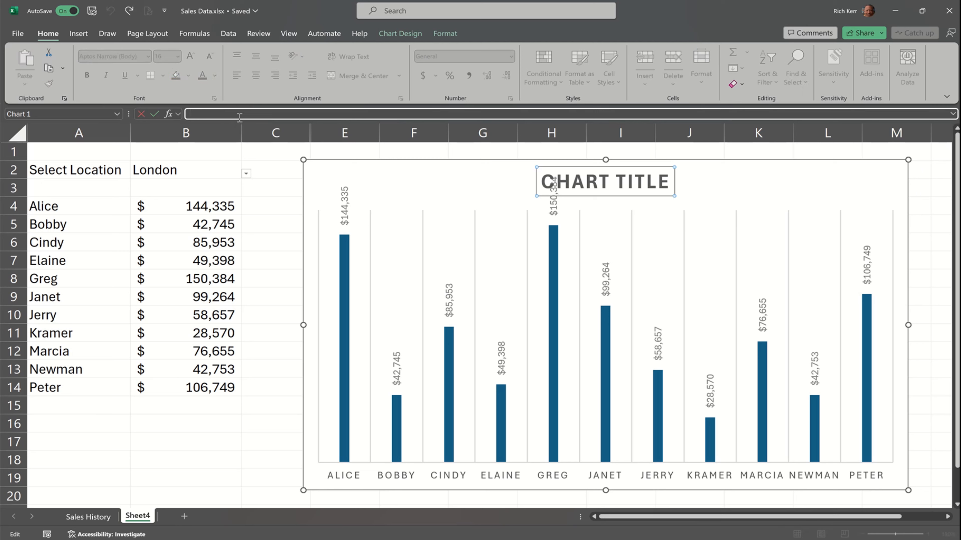
left_click(146, 162)
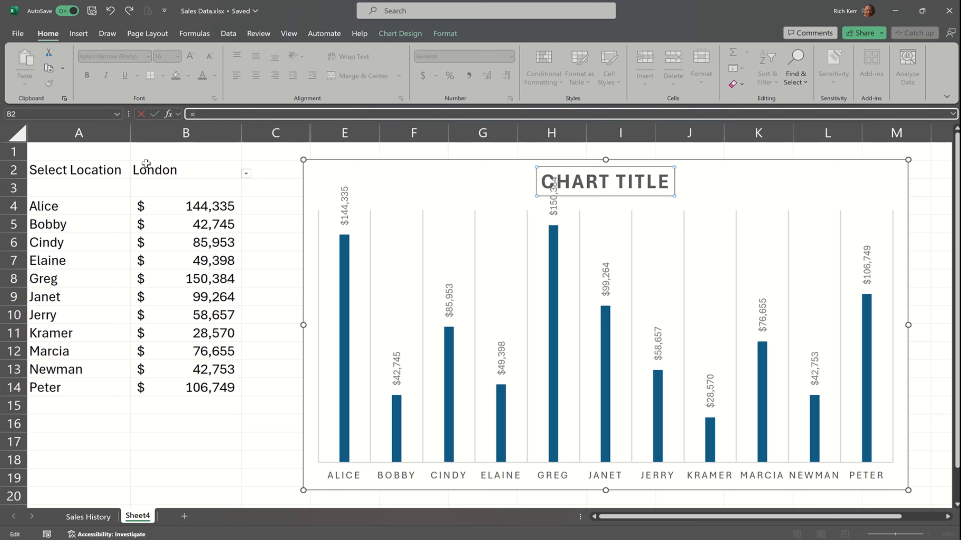
left_click(163, 172)
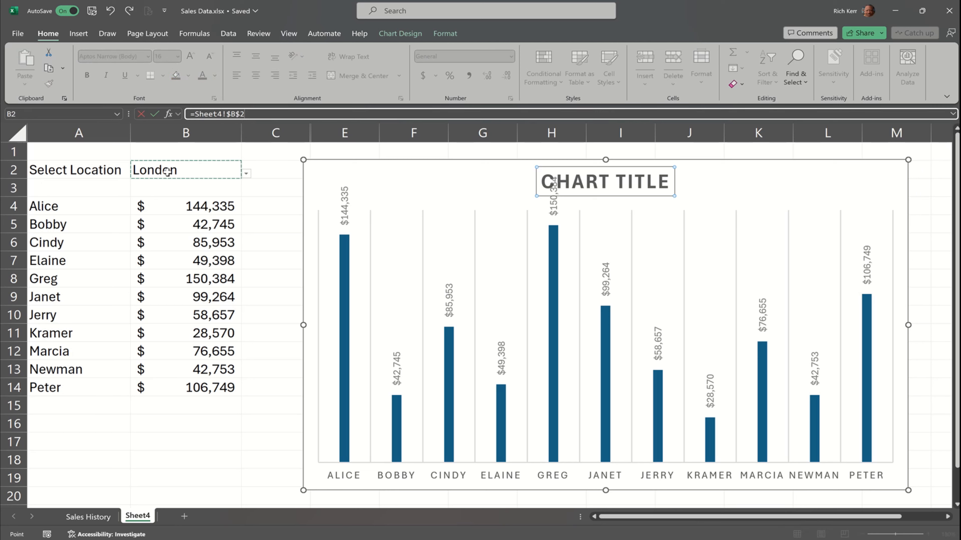
key("Return")
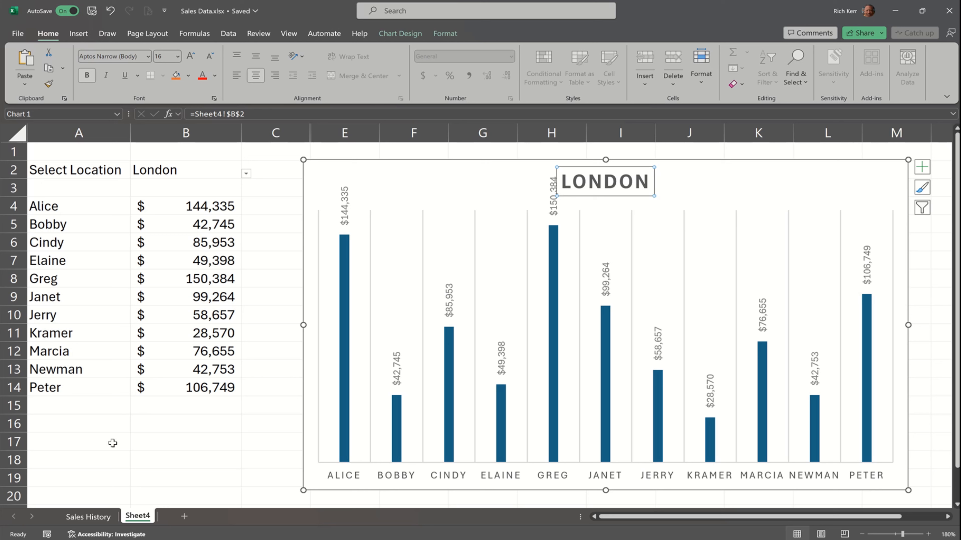
Step: Test the linked chart title by choosing Denver and then Beijing as the location in B2
left_click(215, 171)
left_click(246, 173)
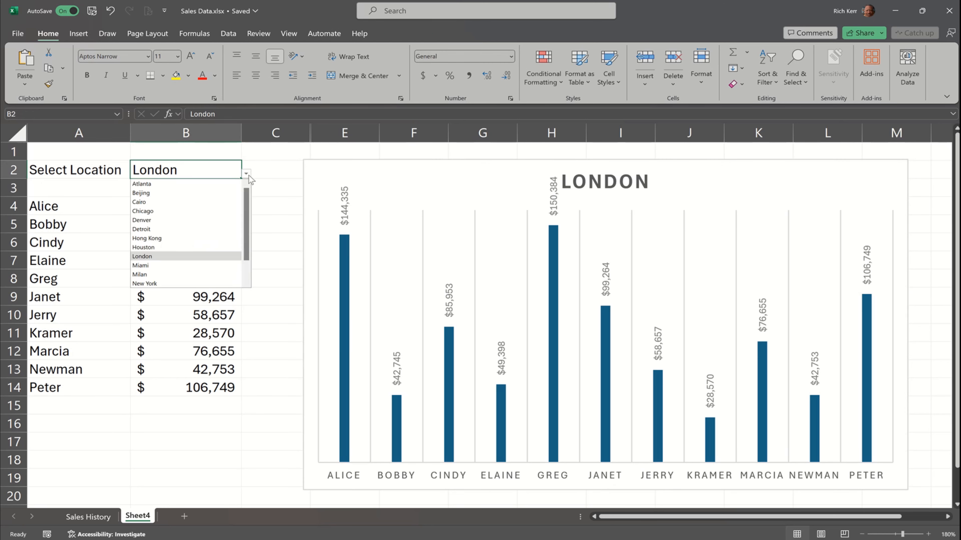
left_click(144, 220)
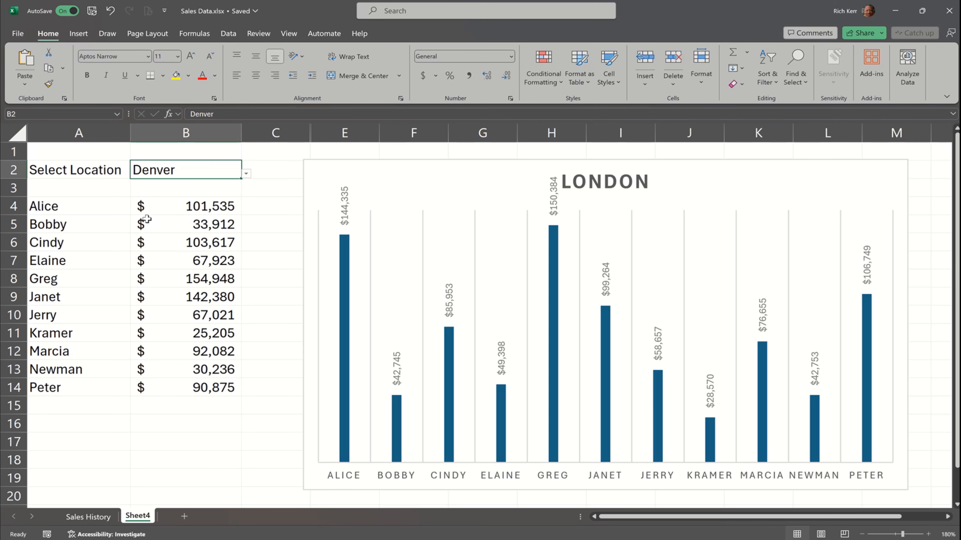
left_click(246, 174)
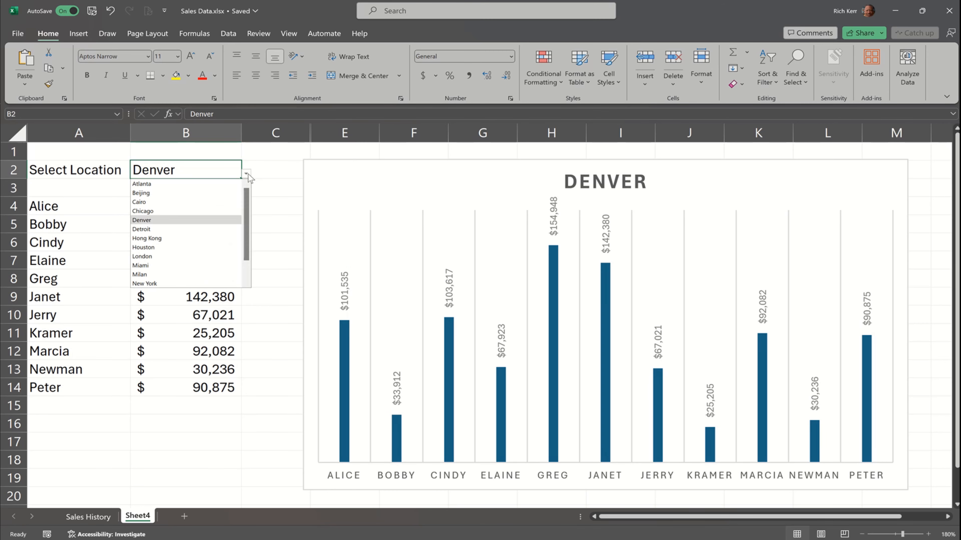
left_click(169, 193)
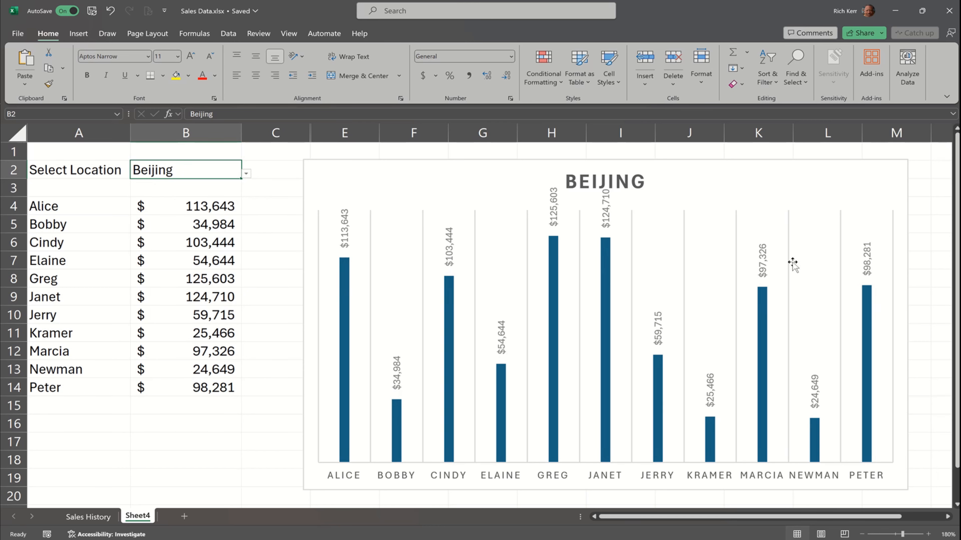
Step: Enlarge the column chart so it extends into column N and down to about row 21
left_click(870, 225)
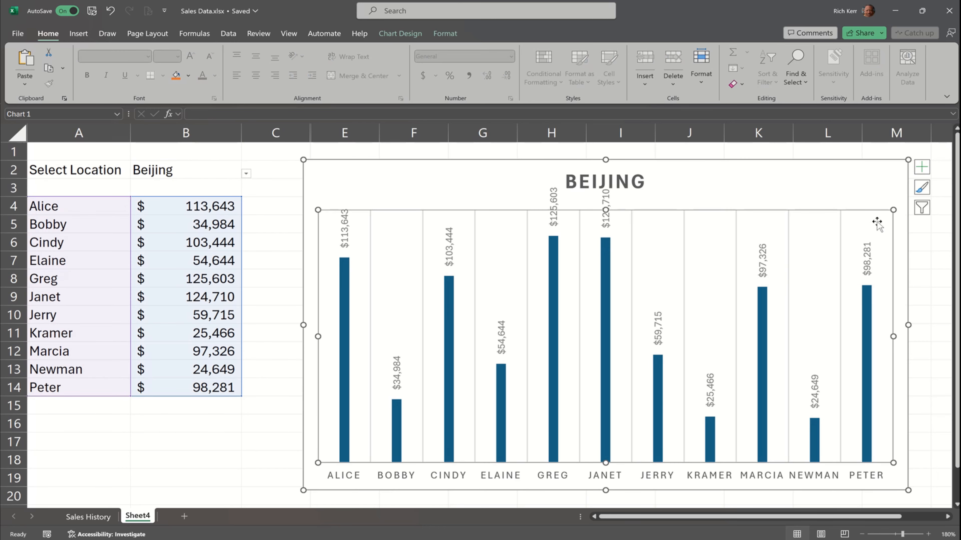
left_click(905, 248)
left_click(395, 37)
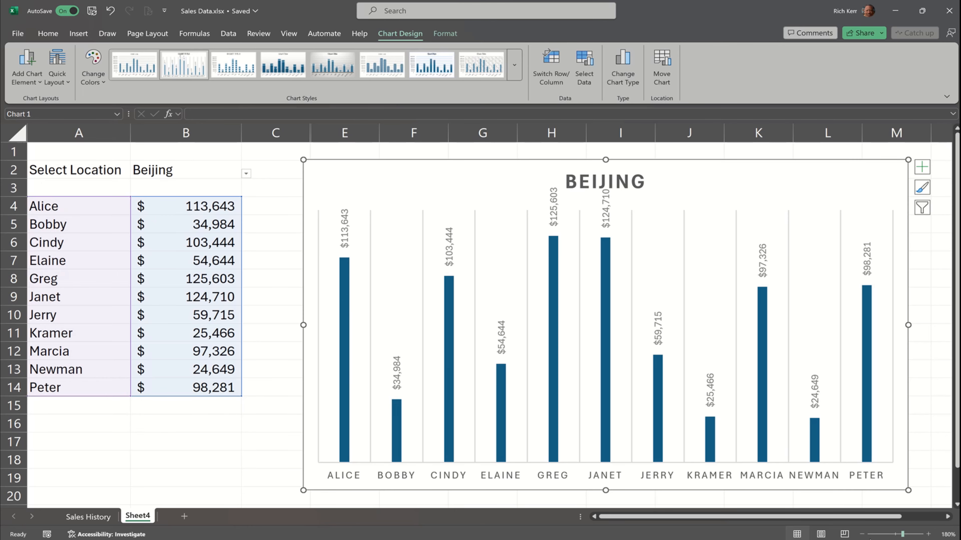
left_click(864, 533)
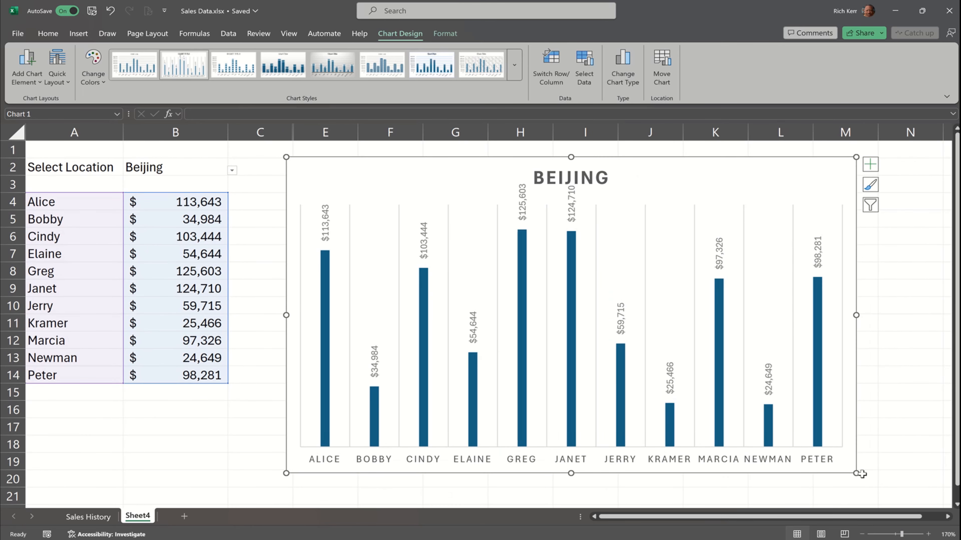
left_click_drag(857, 472, 927, 500)
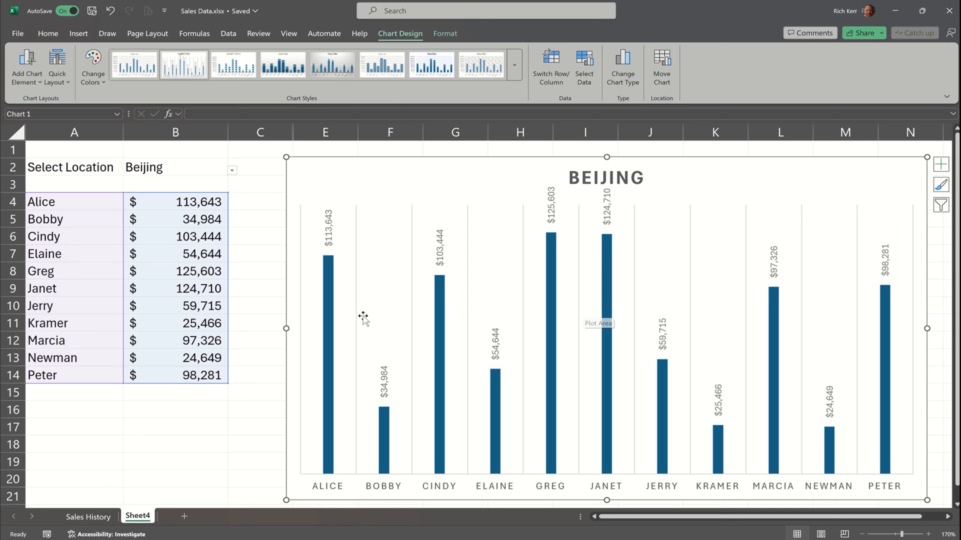
Step: Format the chart's data series so the column fill colors vary by point
right_click(329, 311)
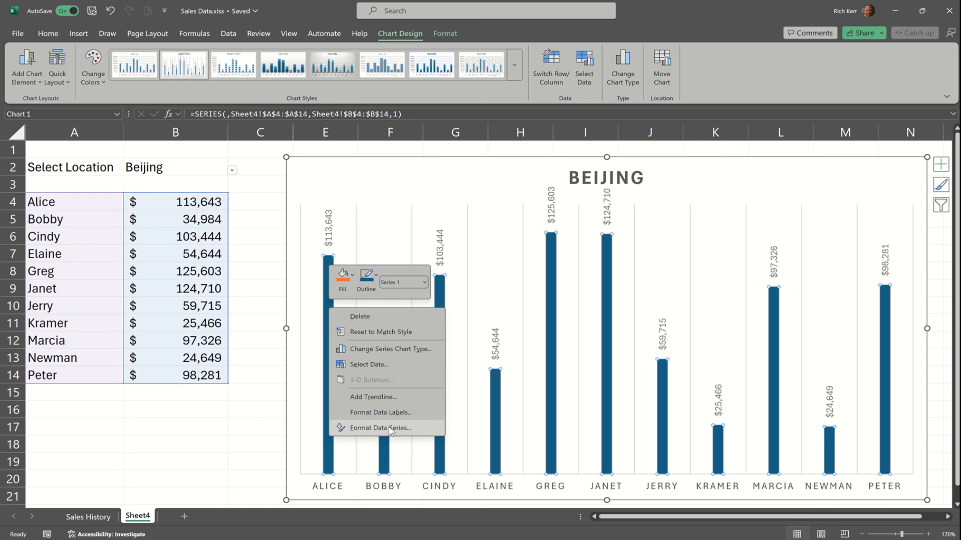
left_click(404, 430)
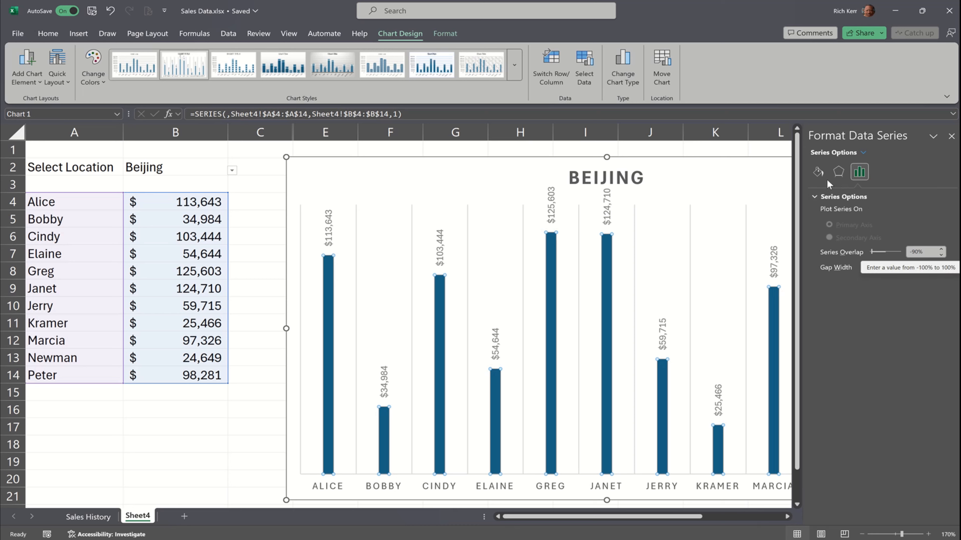
left_click(819, 173)
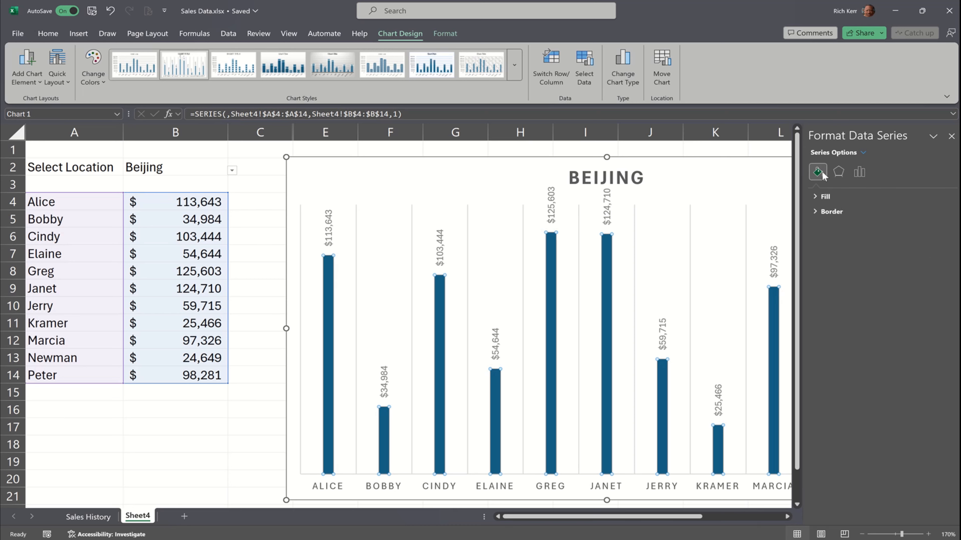
left_click(817, 197)
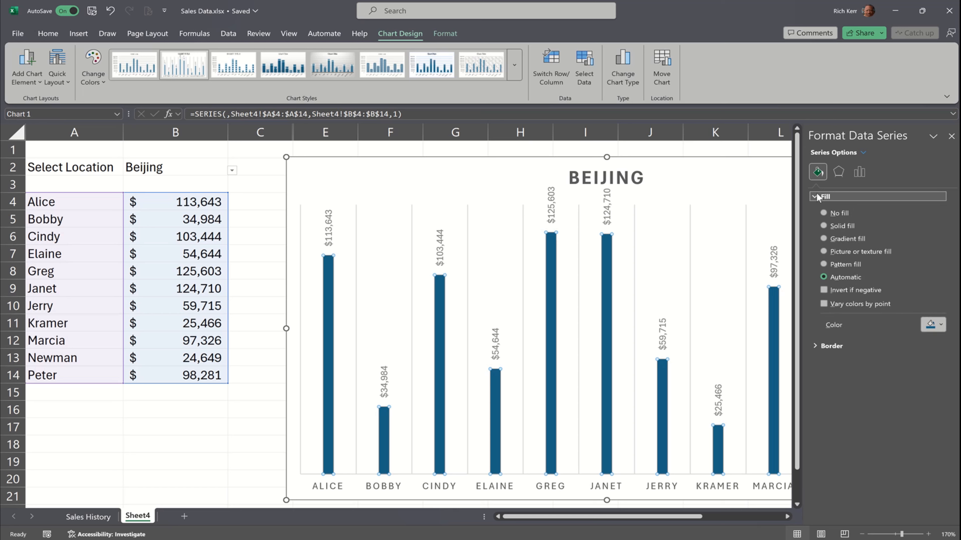
left_click(823, 303)
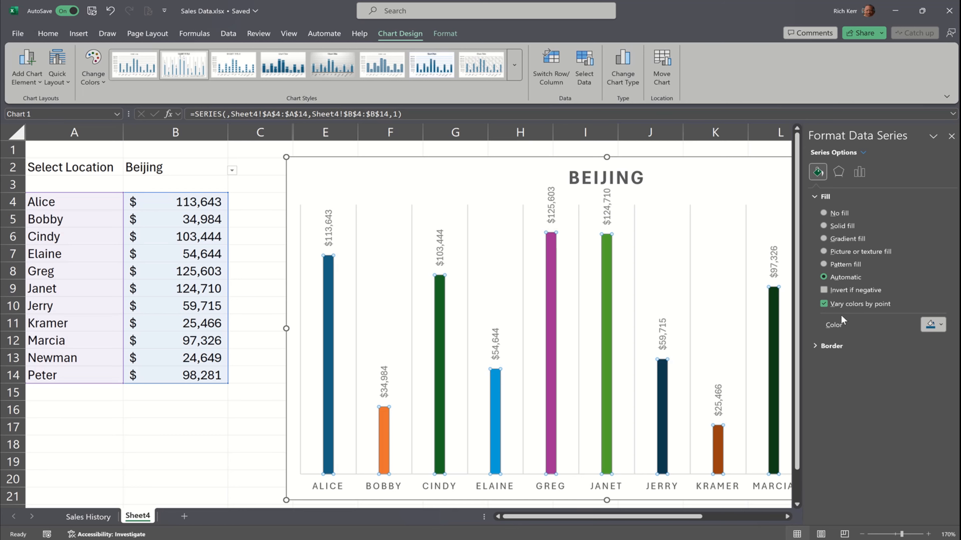
left_click(951, 137)
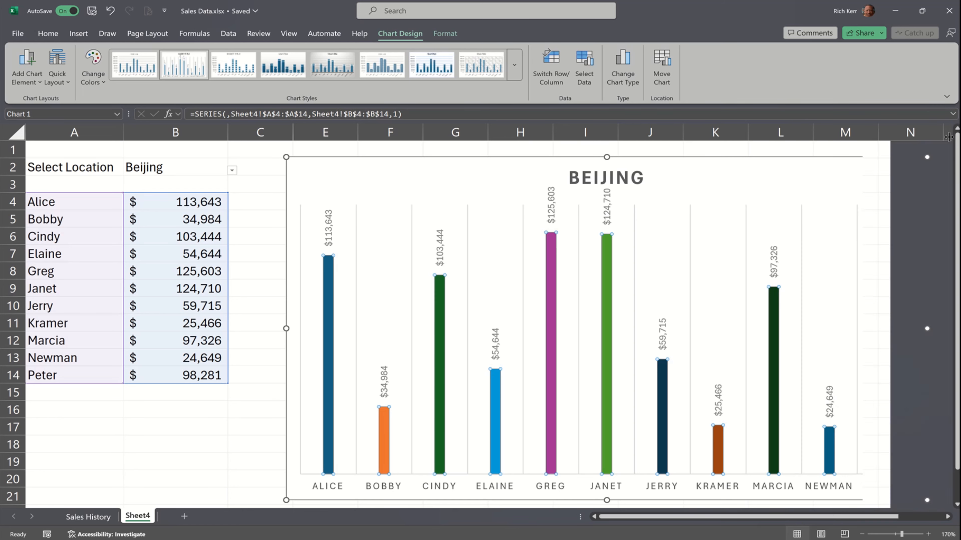
Step: Set the location in B2 to Detroit to test the recolored chart
left_click(178, 176)
left_click(232, 171)
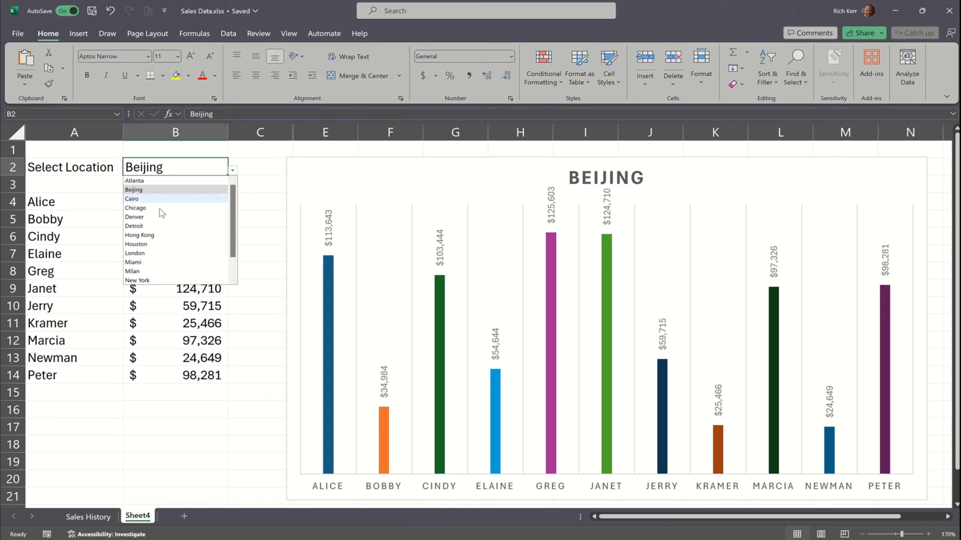
left_click(146, 226)
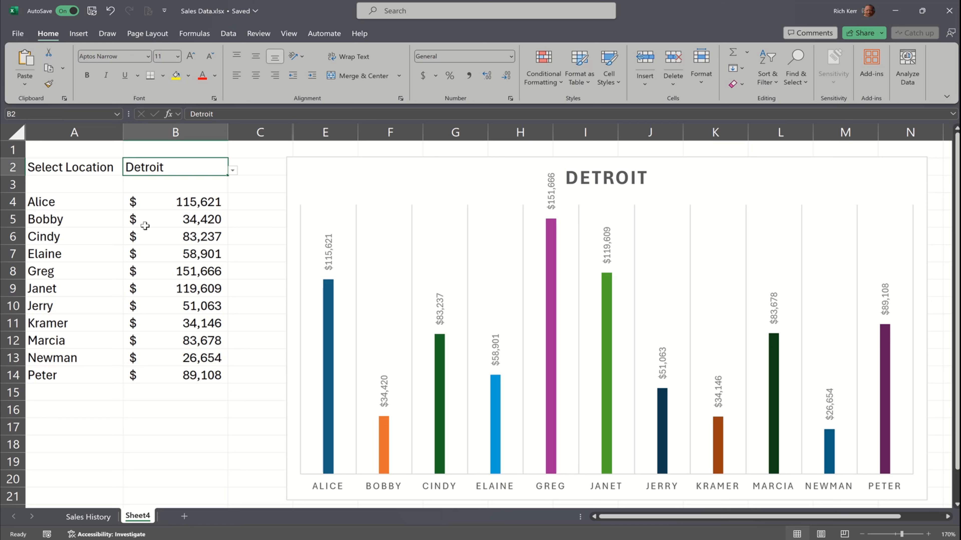
Step: Apply the purple outline shape style to the chart with a 3 pt weight, and nudge the chart slightly up and left
left_click(342, 171)
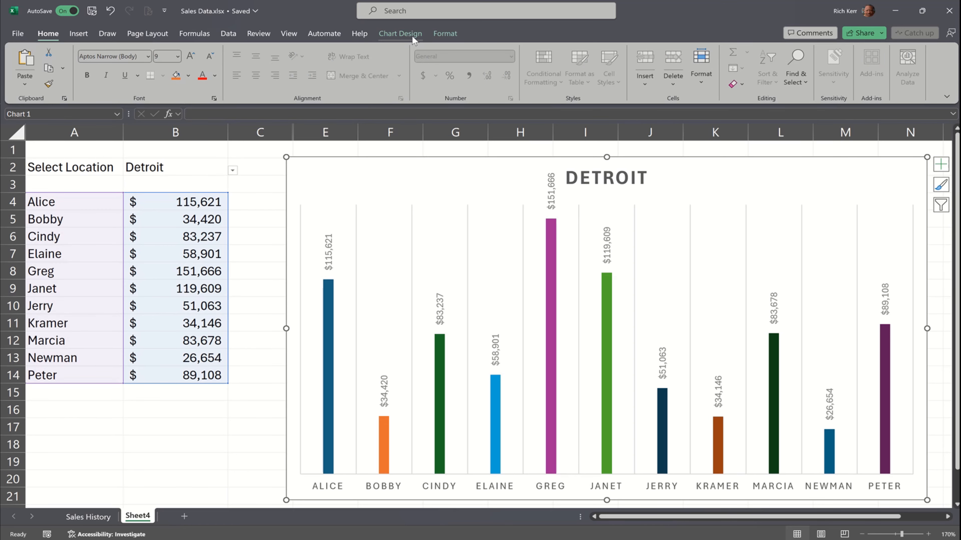
left_click(444, 32)
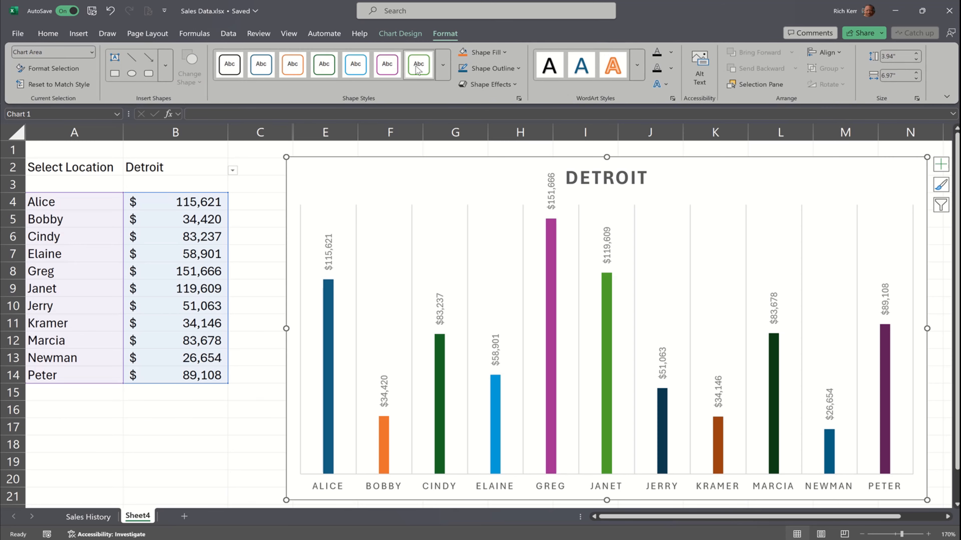
left_click(386, 65)
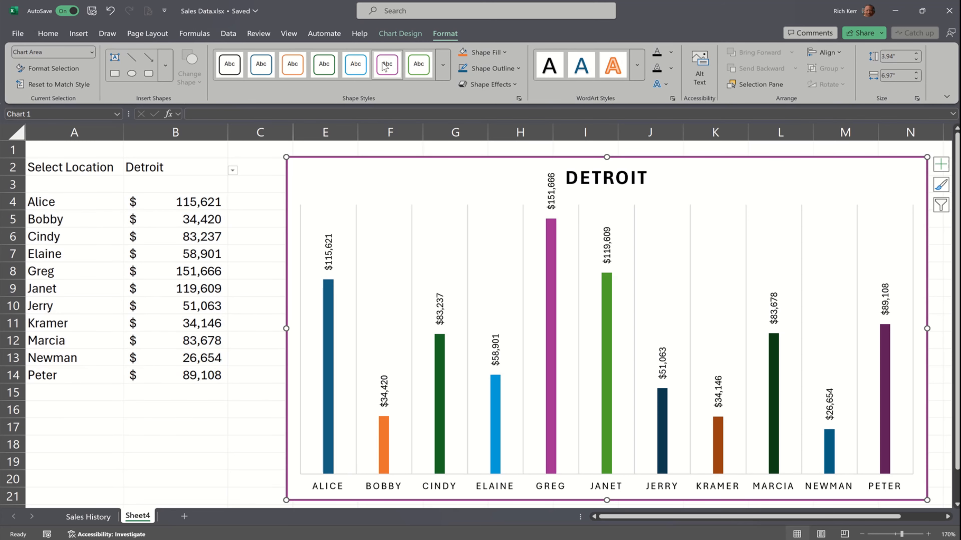
left_click(518, 69)
mouse_move(499, 235)
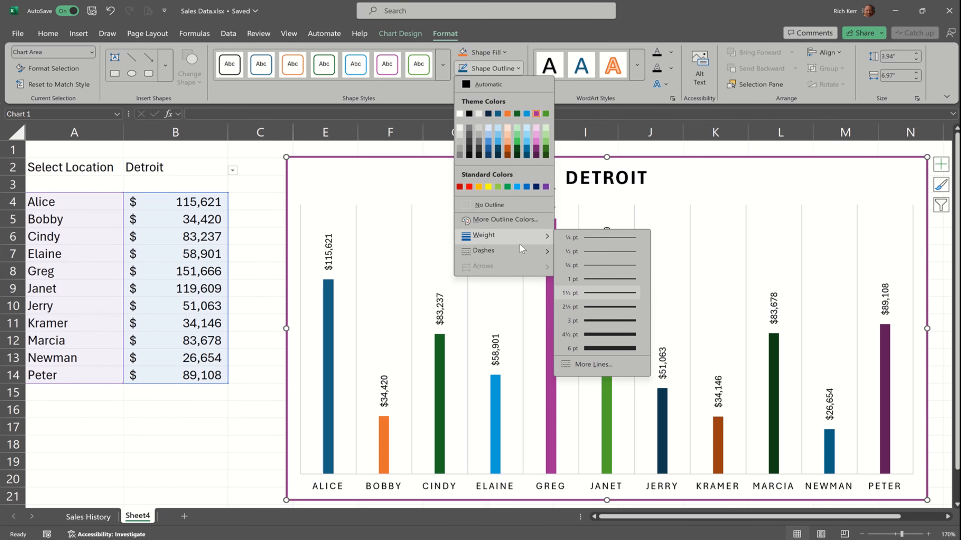
left_click(592, 320)
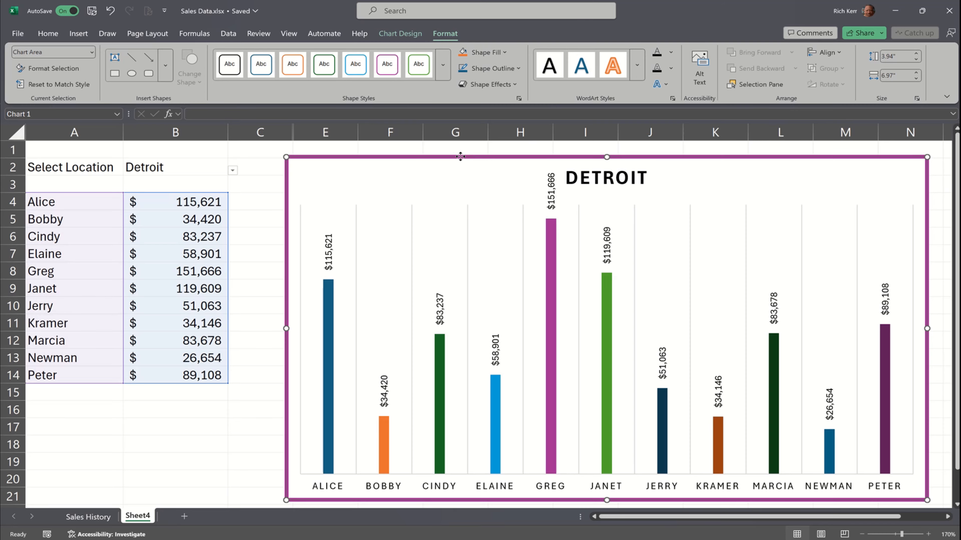
left_click_drag(460, 157, 455, 151)
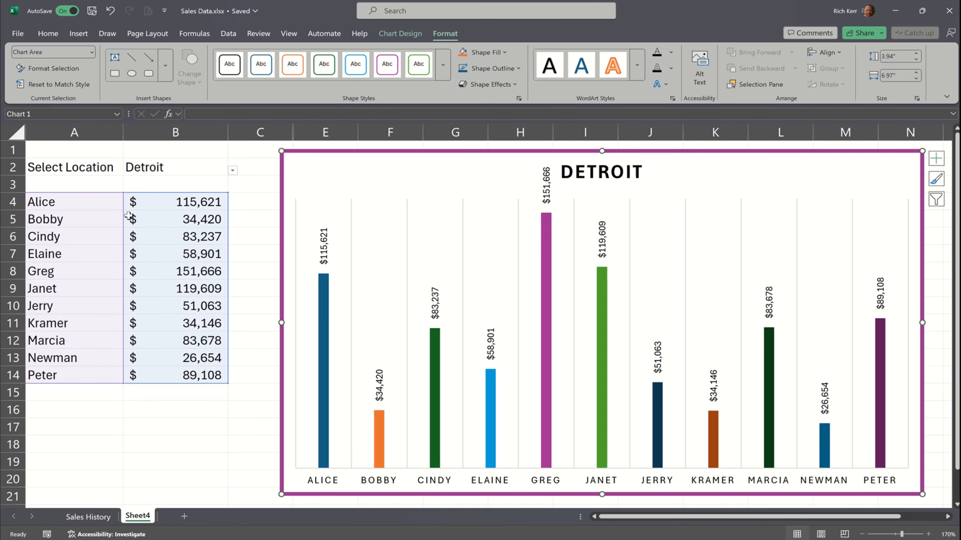
left_click(153, 169)
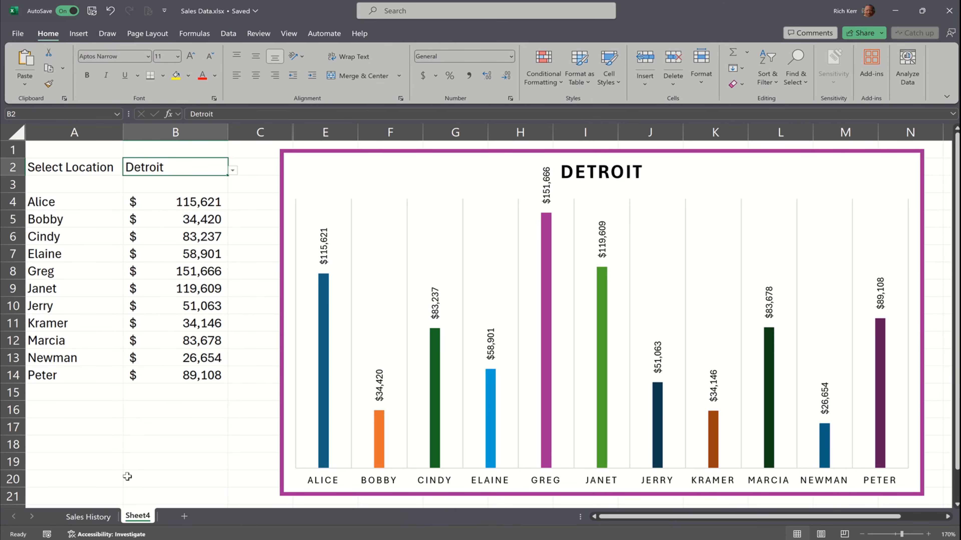
Step: Rename the report sheet as SALS REPORT
double_click(141, 517)
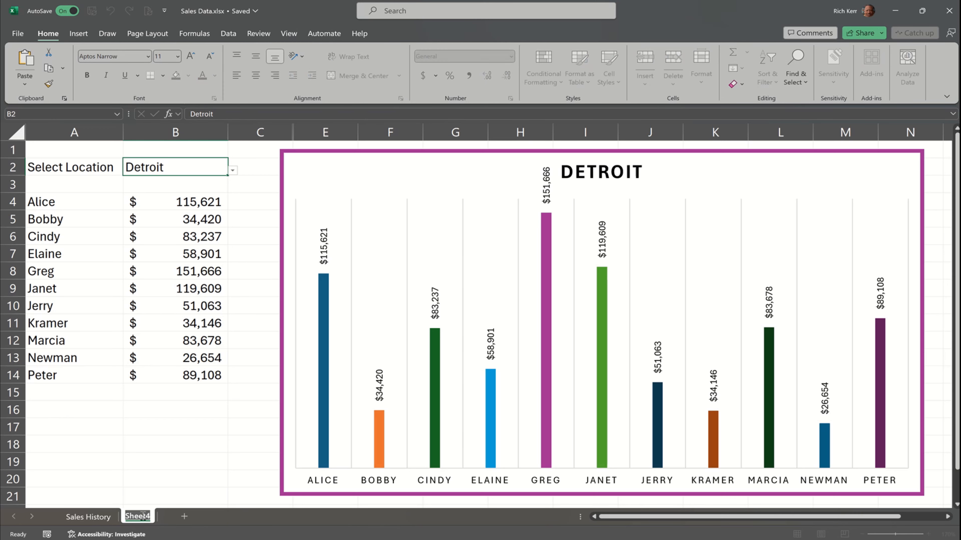
type("SALS REPORT")
key("Return")
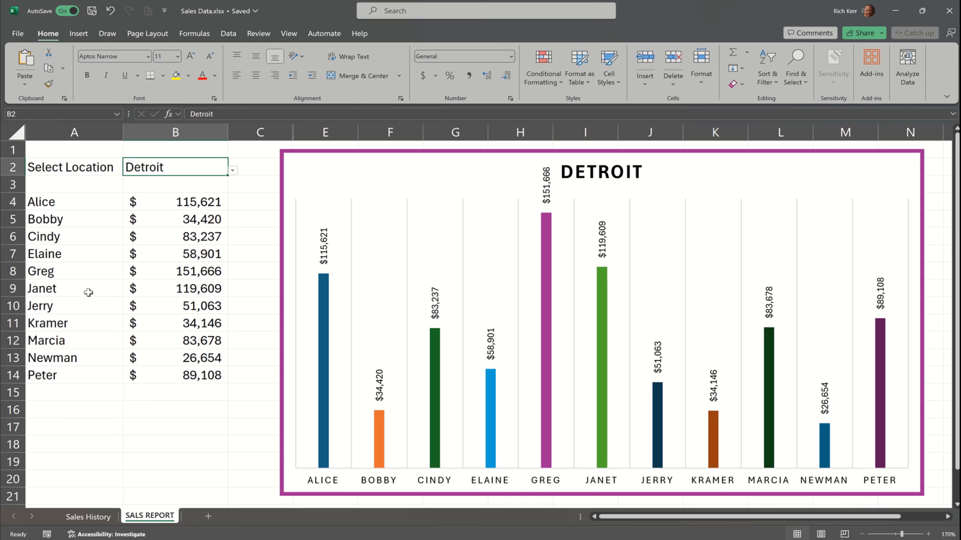
left_click(114, 300)
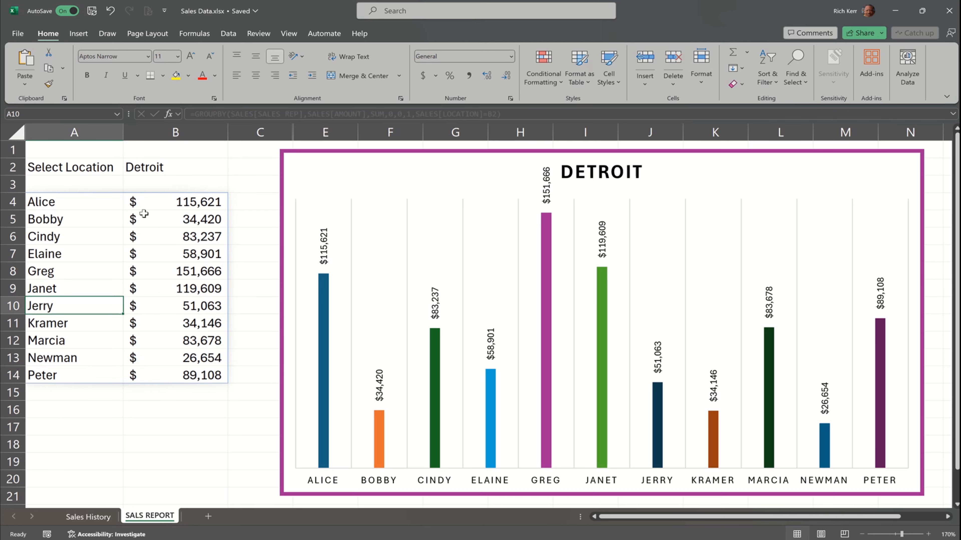
Step: Change the location in cell C9 of the Sales History sheet to Orlando
left_click(90, 517)
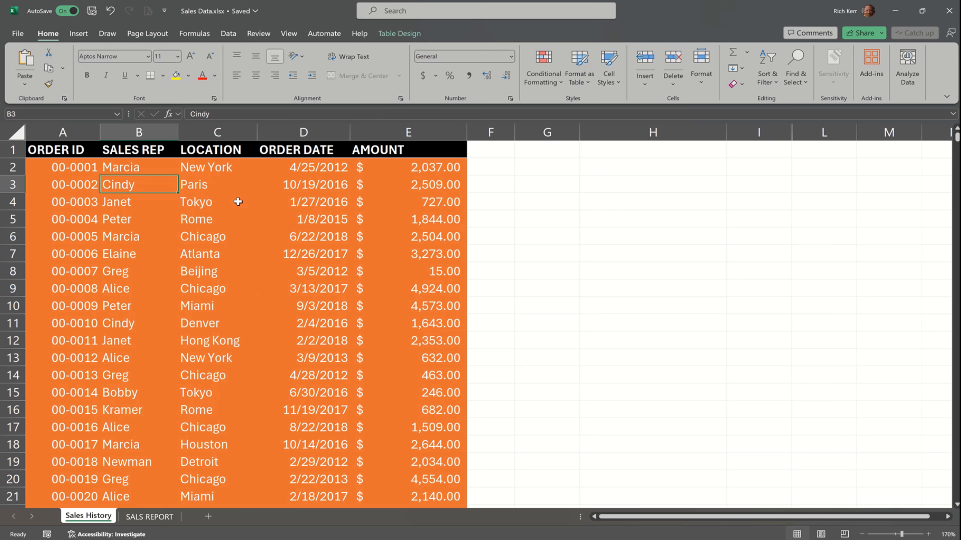
left_click(215, 292)
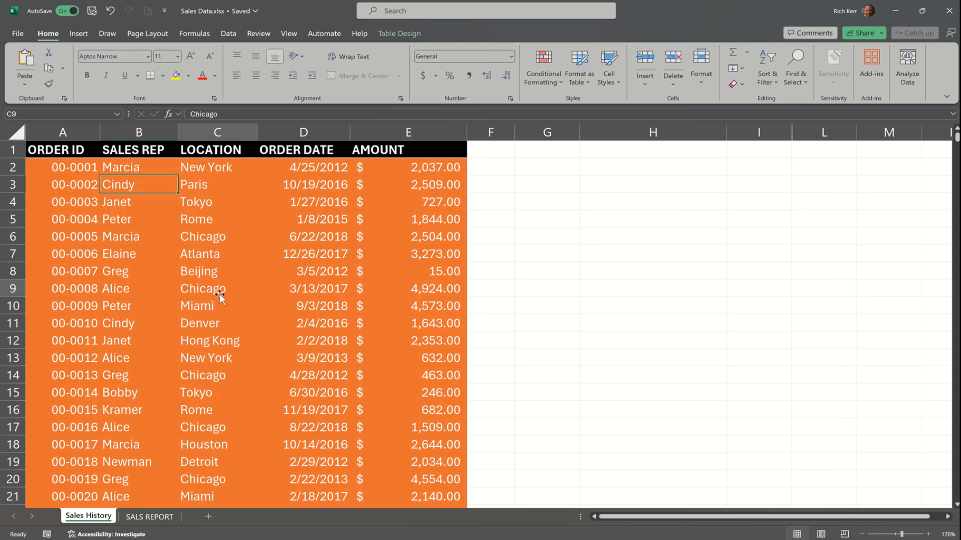
type("Oral")
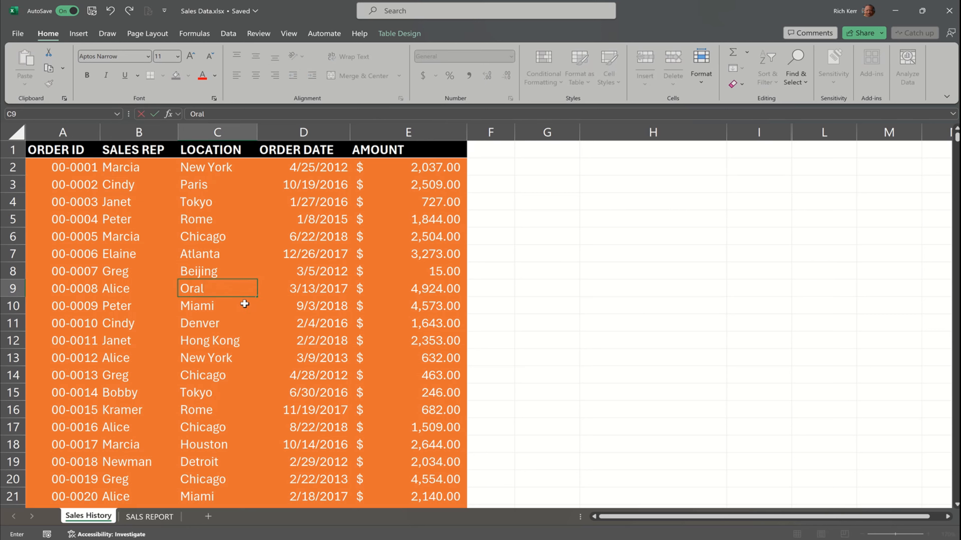
type("lando")
key("Return")
Step: Change the location in cell C16 of the sales table to Orlando
key("Down")
key("Down")
key("Down")
key("Down")
key("Down")
key("Down")
type("Orlando")
key("Return")
Step: Change the location in cell C27 of the sales table to Orlando
key("Down")
key("Down")
key("Down")
key("Down")
key("Down")
key("Down")
key("Down")
key("Down")
key("Down")
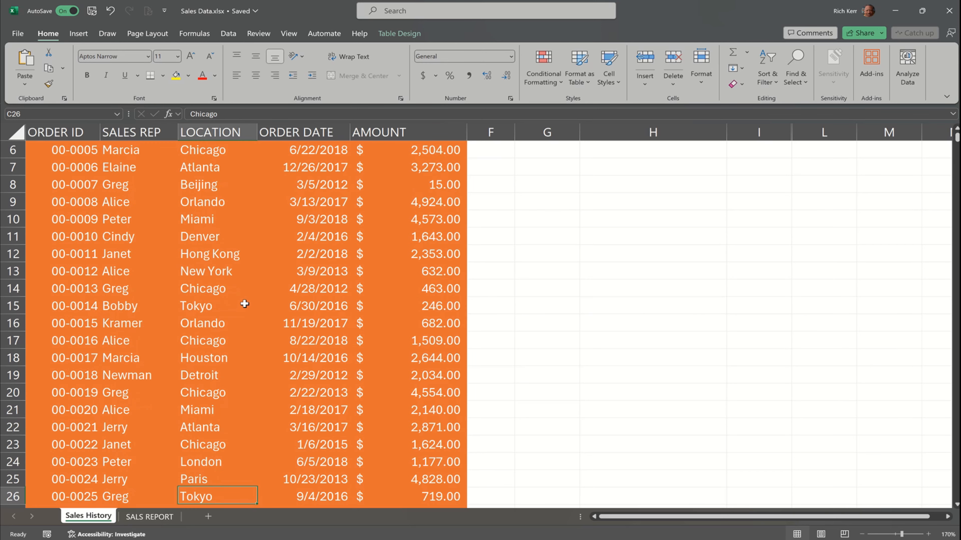
key("Down")
type("Orlando")
key("Return")
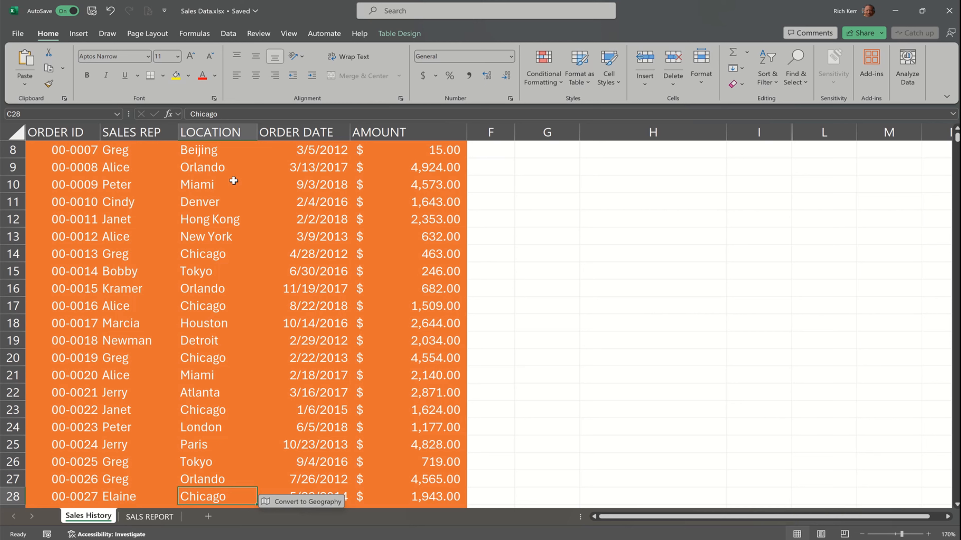
Step: Change the location in cell C2, the first order of the sales table, to Orlando
scroll(234, 181, "down", 20)
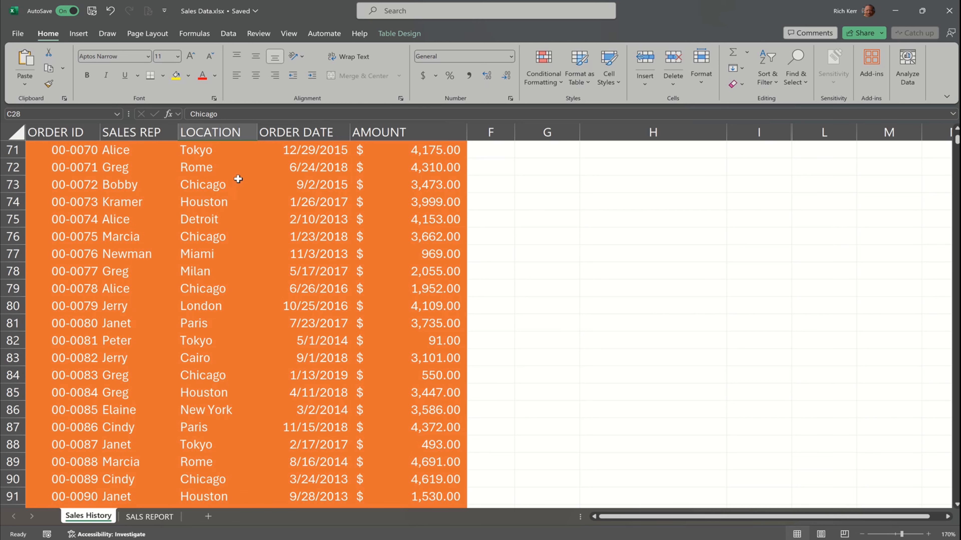
scroll(237, 179, "down", 20)
scroll(243, 165, "up", 1)
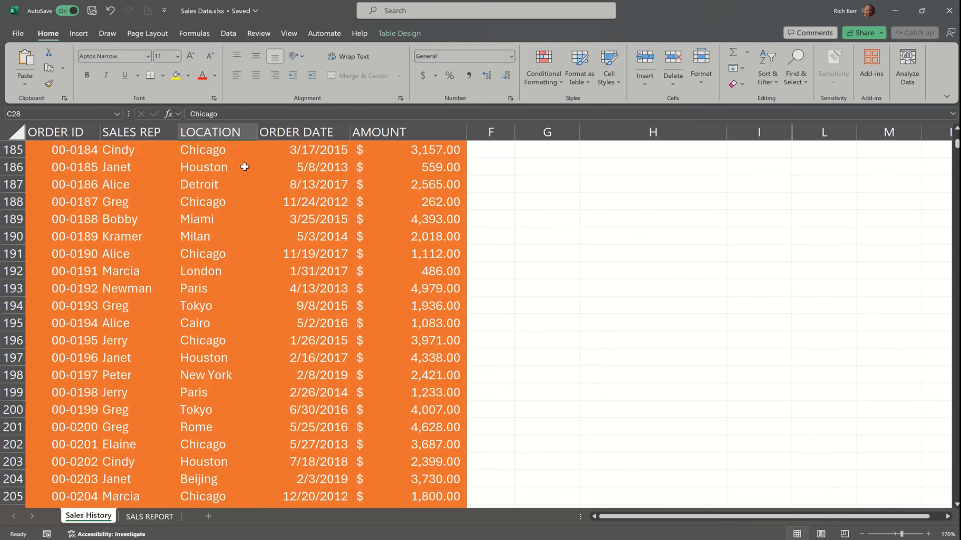
scroll(245, 167, "up", 20)
left_click(218, 173)
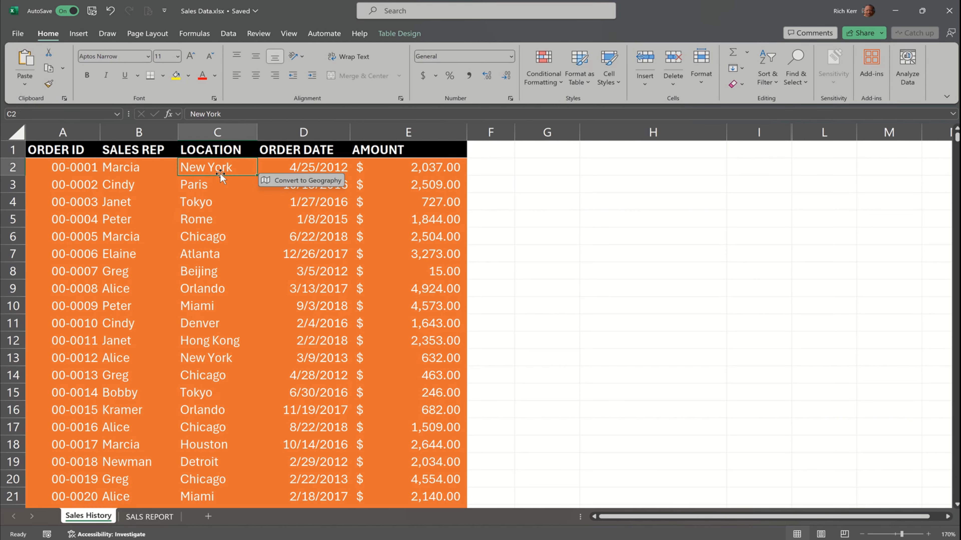
type("Orl")
left_click(248, 235)
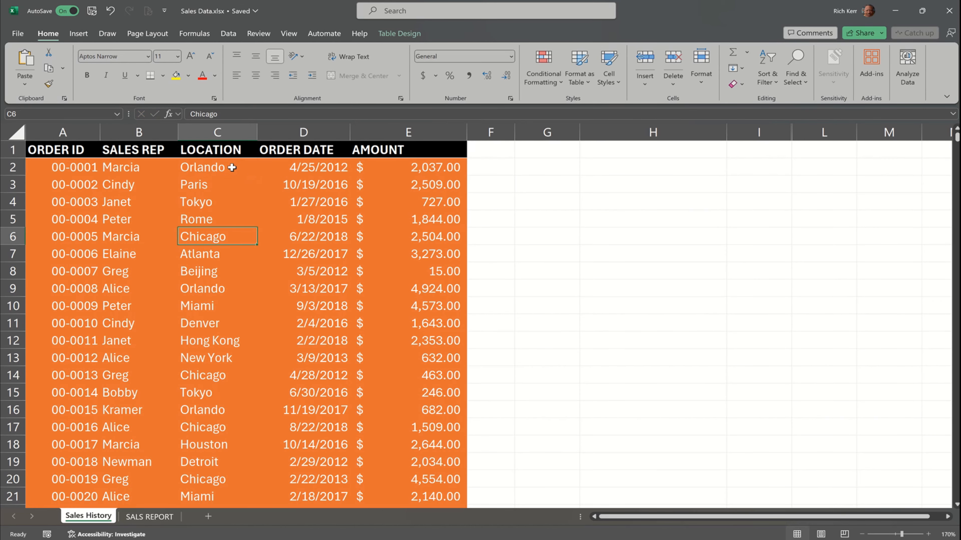
Step: Fill the locations in C2:C76 down through the rest of the table's LOCATION column
left_click_drag(232, 167, 235, 448)
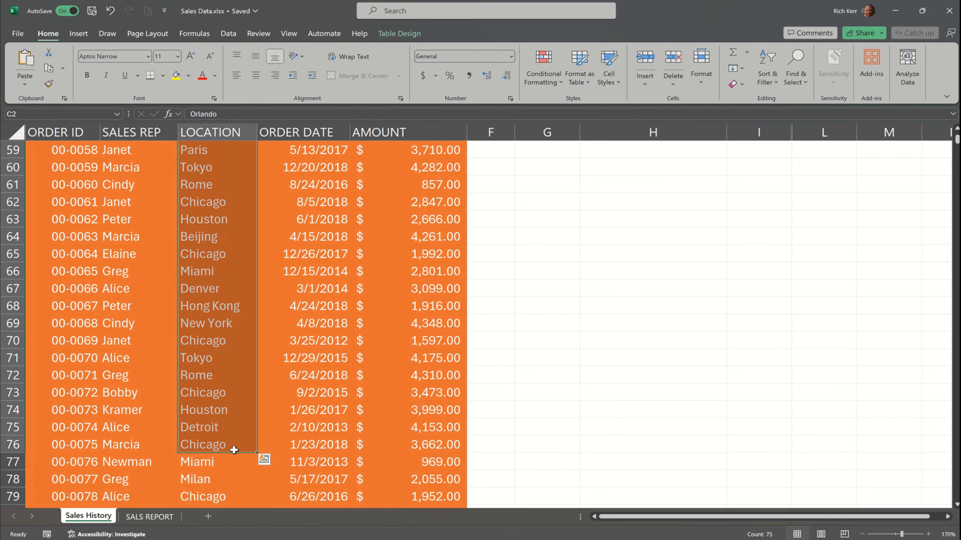
double_click(257, 453)
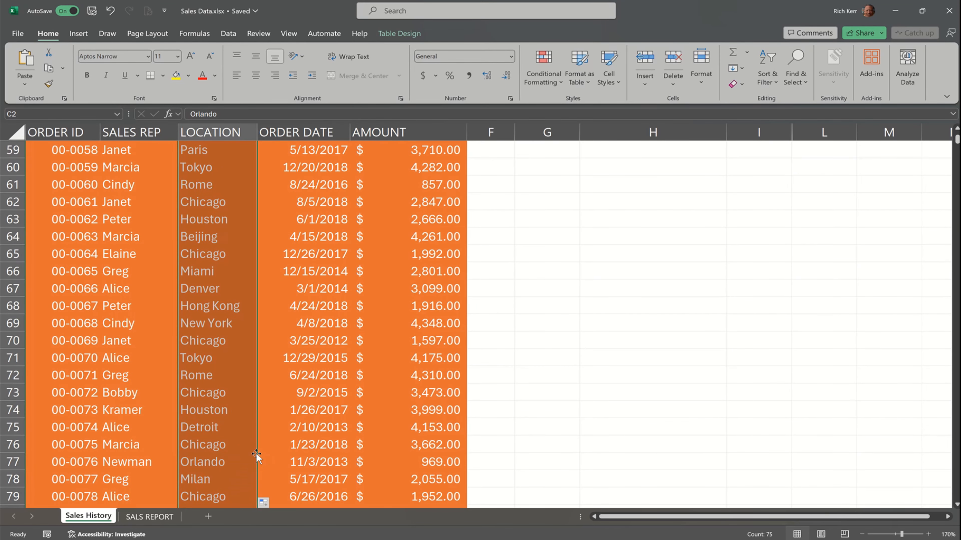
left_click(242, 274)
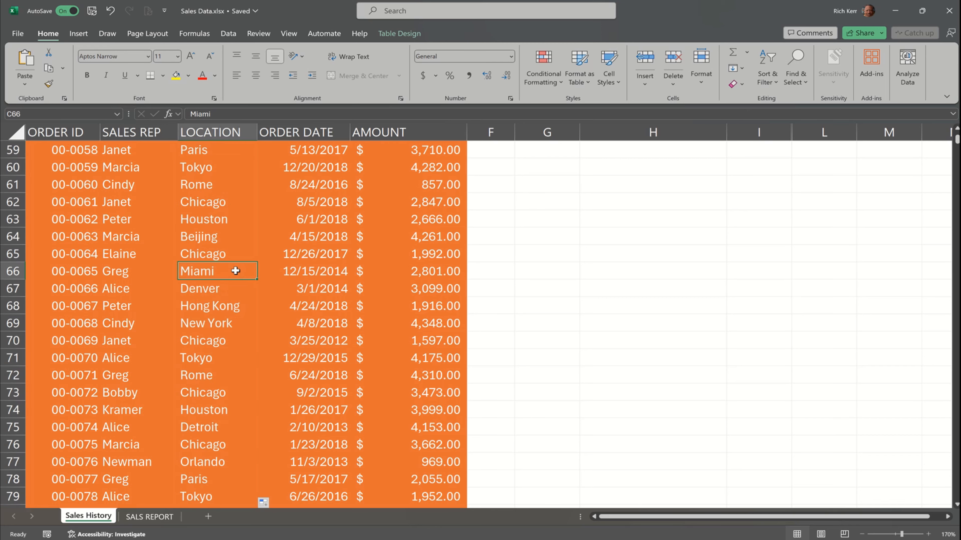
scroll(253, 253, "down", 3)
scroll(257, 272, "up", 20)
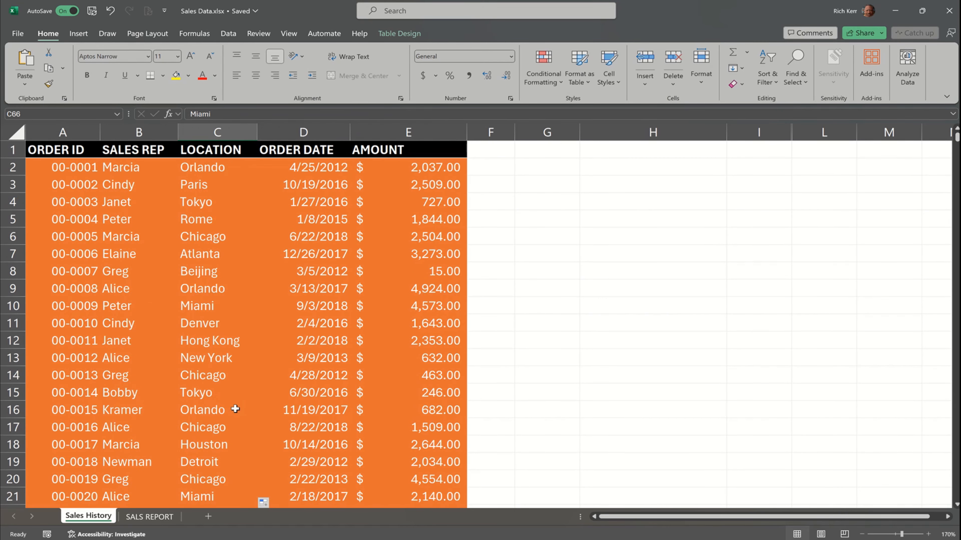
Step: Choose Orlando as the selected location in cell B2 of the SALS REPORT sheet
left_click(155, 516)
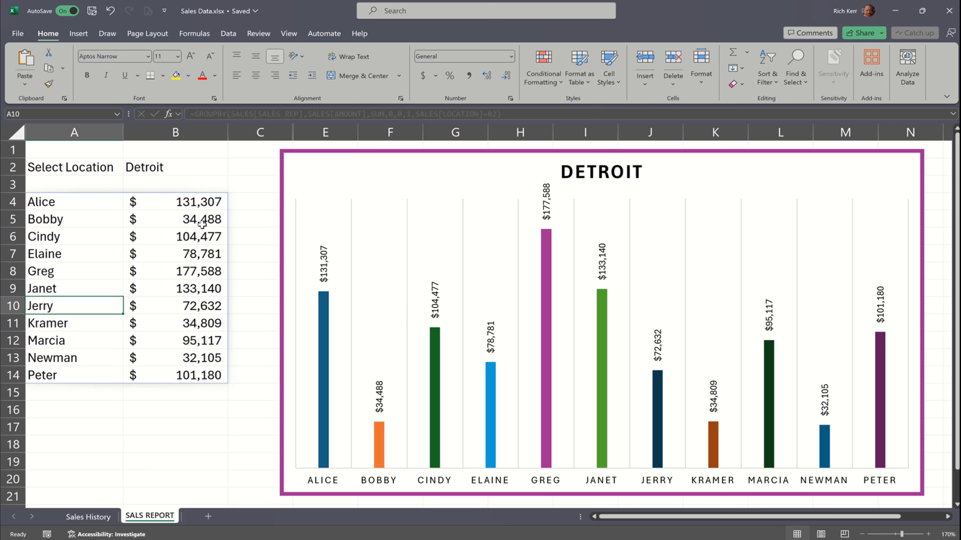
left_click(178, 168)
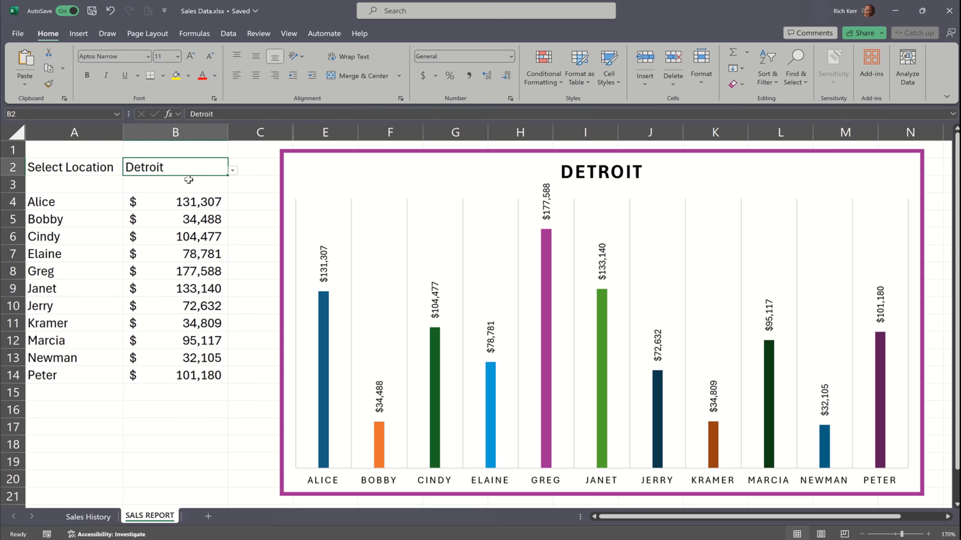
left_click(233, 172)
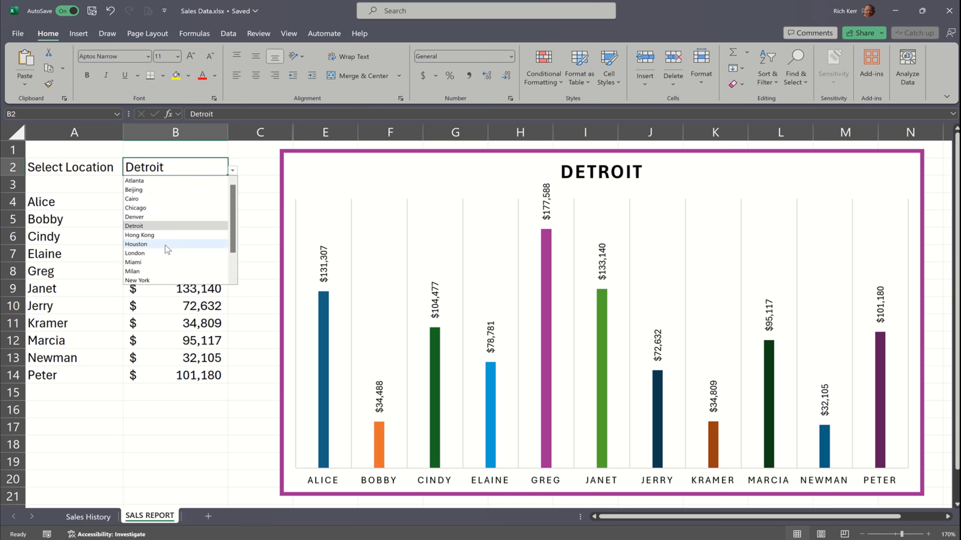
scroll(167, 246, "down", 2)
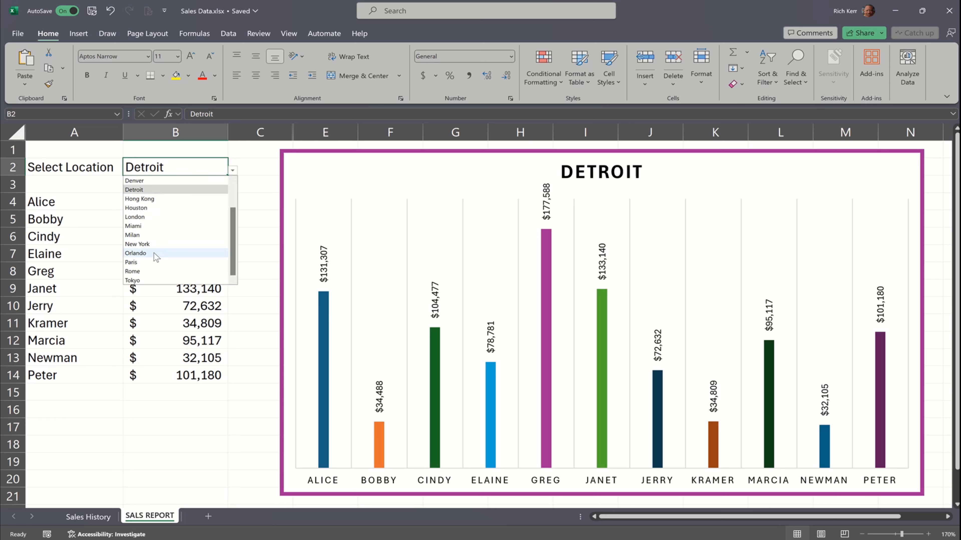
left_click(135, 254)
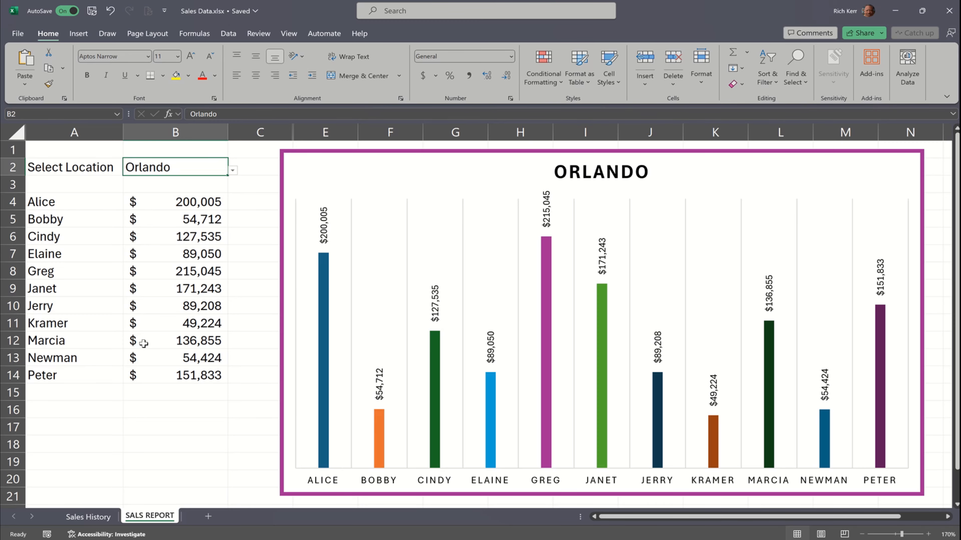
Step: Replace the sales rep in cell B6 of the Sales History sheet with a new rep's first name
left_click(88, 517)
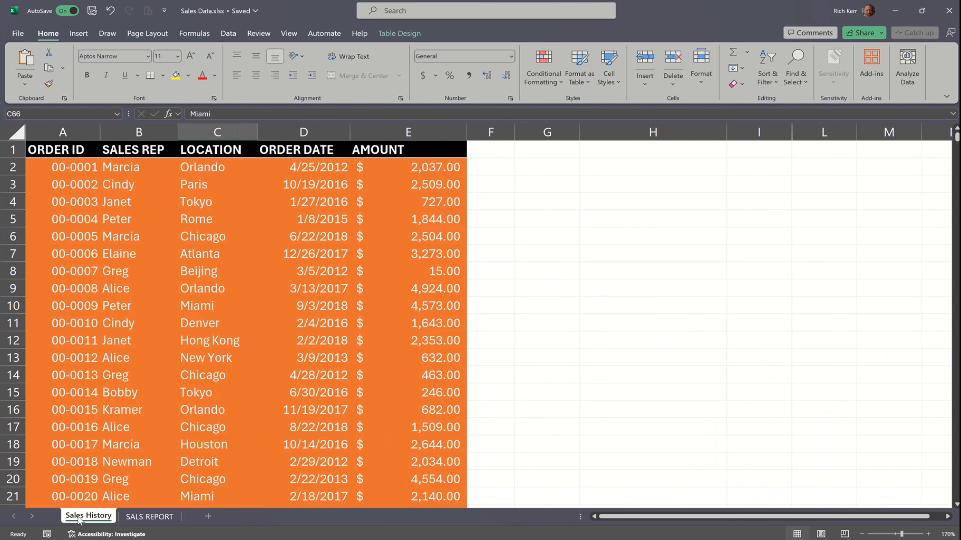
left_click(111, 241)
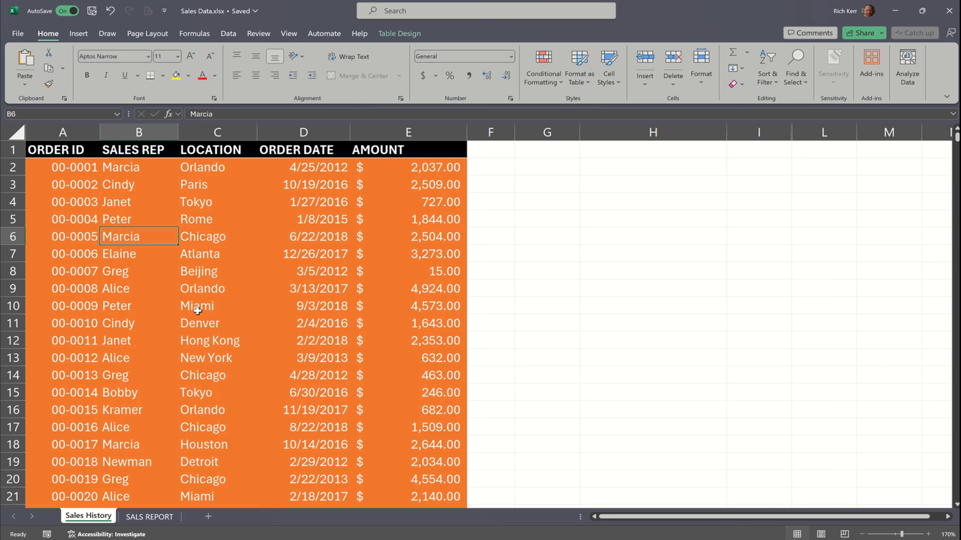
type("Ton")
key("Down")
Step: Enter the same new sales rep's name in cells B10 and B13
key("Down")
key("Down")
key("Down")
type("Tony")
key("Down")
key("Down")
key("Down")
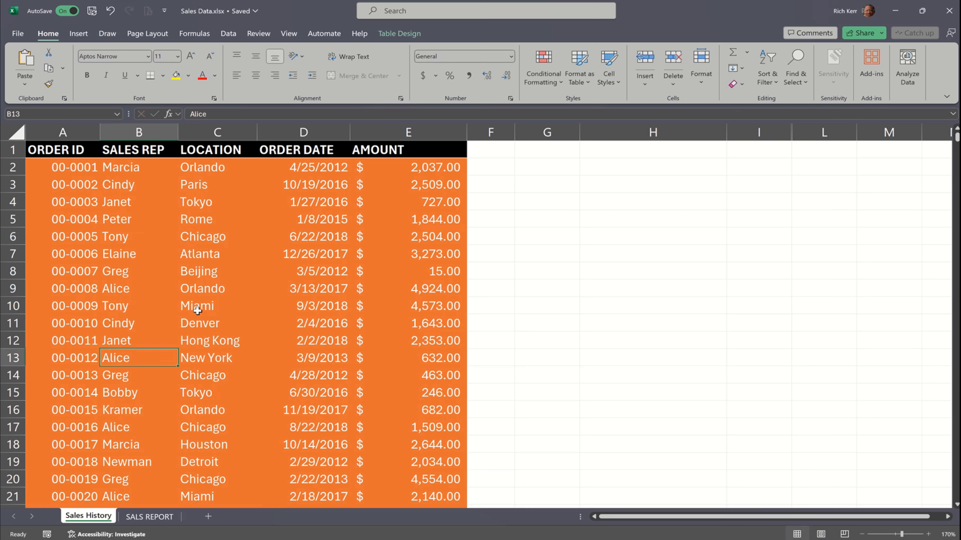
type("Tony")
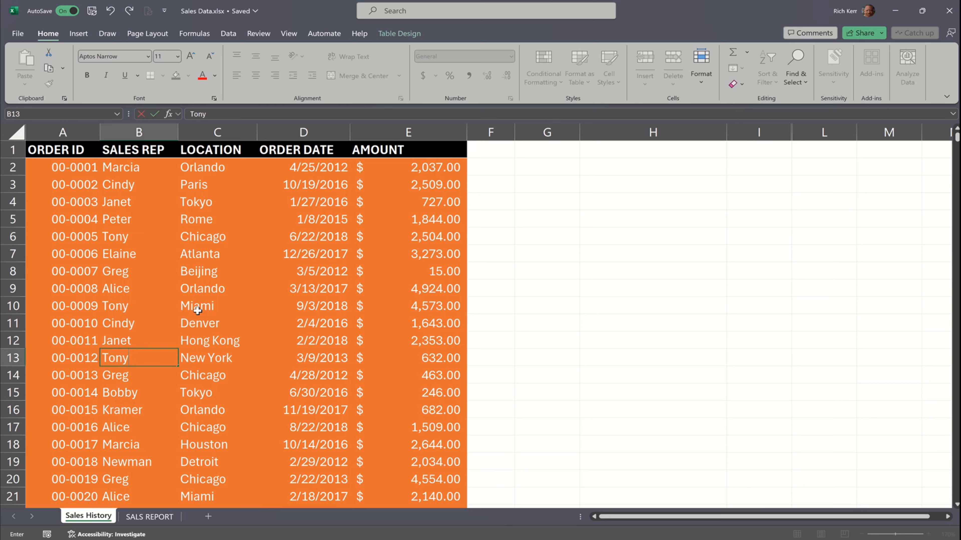
key("Down")
Step: Replace the sales reps in cells B18 and B21 with two other new reps' first names
key("Down")
key("Down")
key("Down")
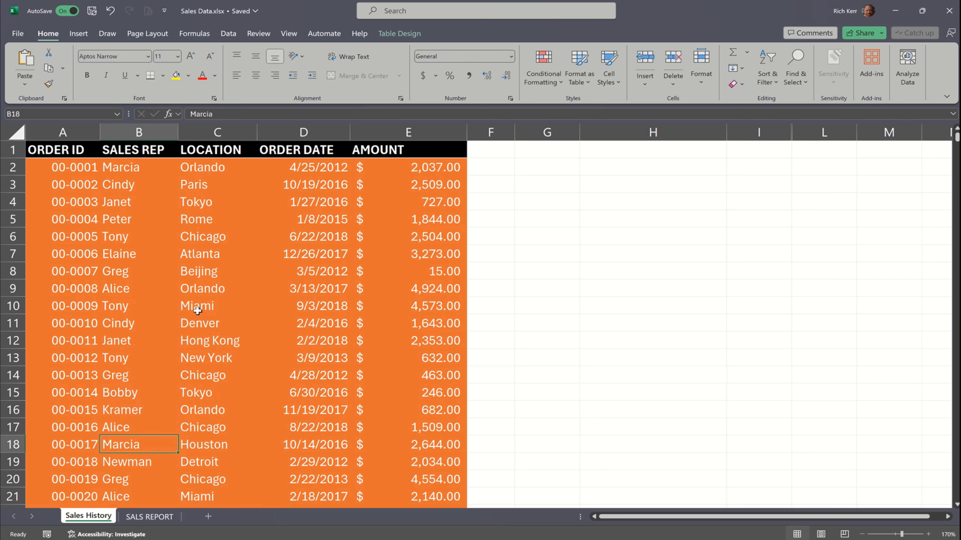
type("Lar")
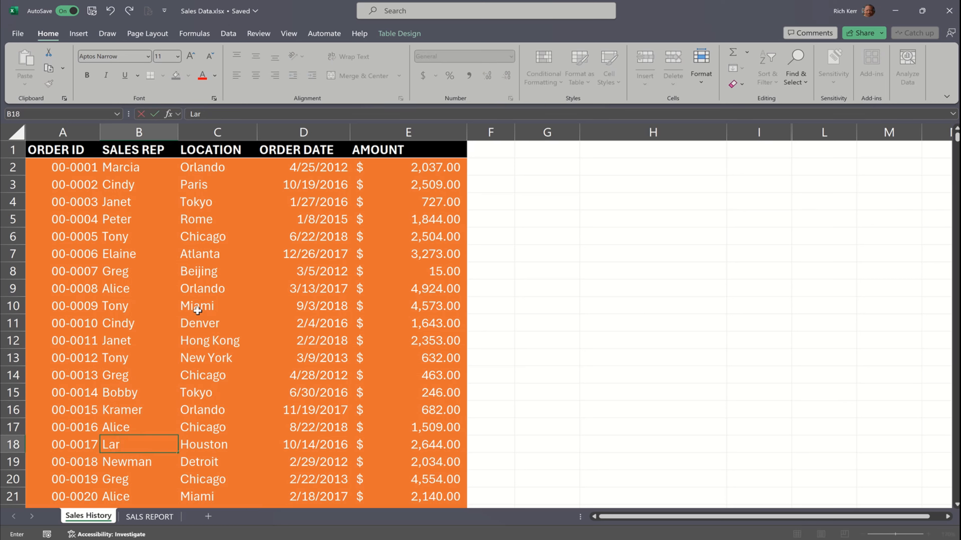
type("ry")
key("Down")
key("Down")
key("Down")
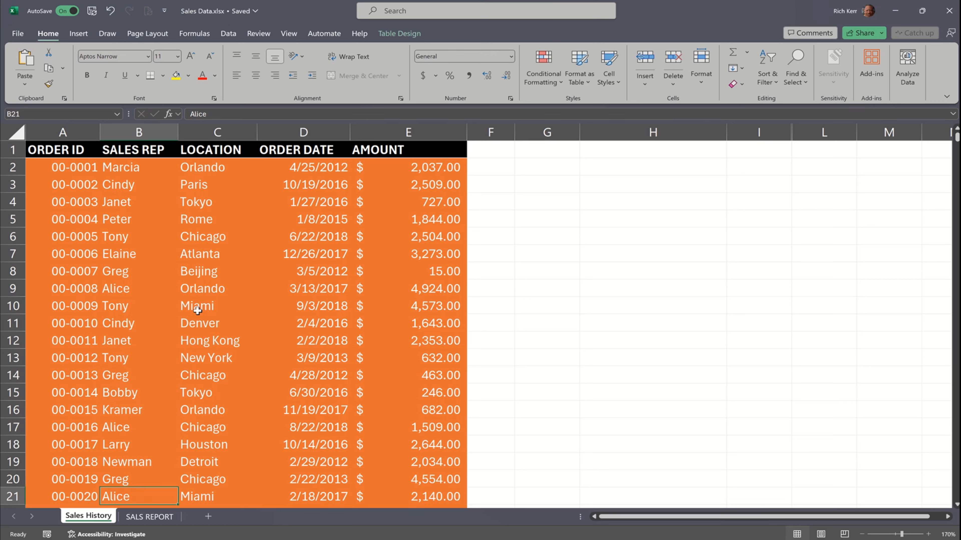
type("Susan")
key("Down")
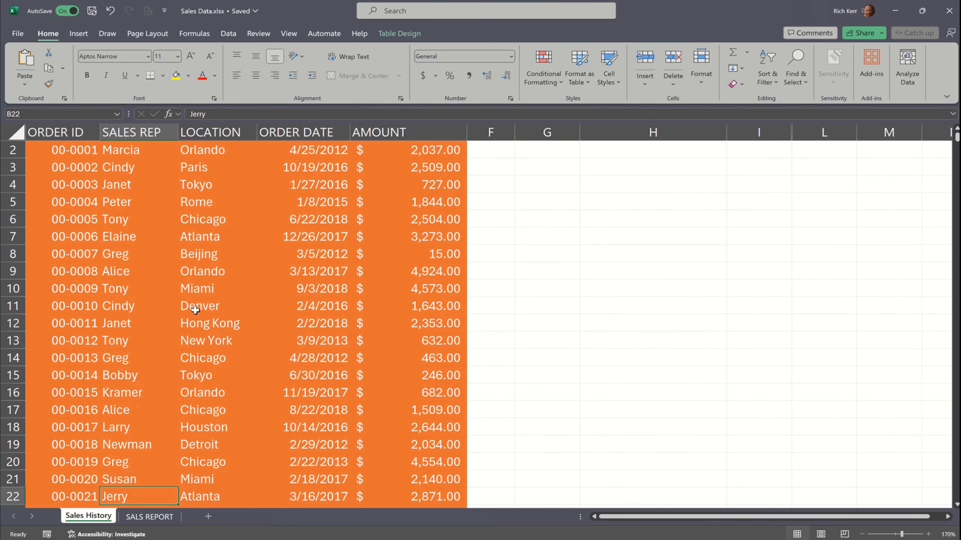
Step: Fill the sales rep names in B2:B22 down through the rest of the SALES REP column
scroll(145, 227, "up", 1)
left_click_drag(140, 167, 162, 481)
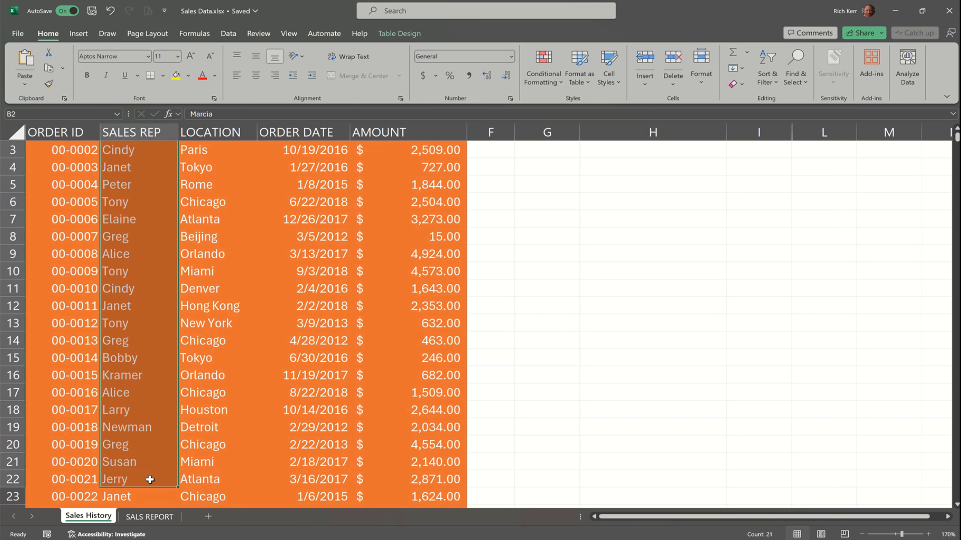
double_click(177, 487)
left_click(157, 201)
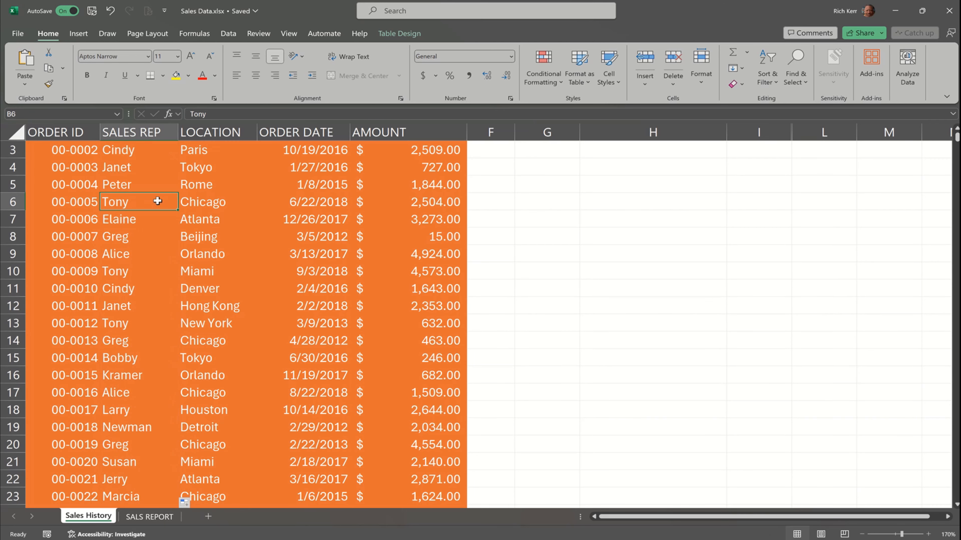
Step: Apply the comma-separated Accounting dollar format with two decimals to amounts B4:B17 on the SALS REPORT sheet
left_click(142, 518)
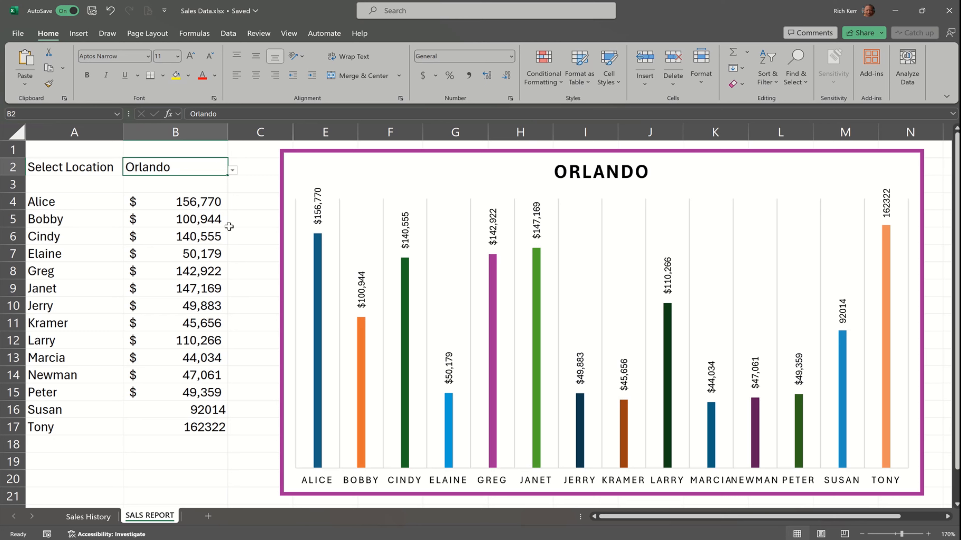
left_click(201, 202)
left_click_drag(201, 203, 184, 424)
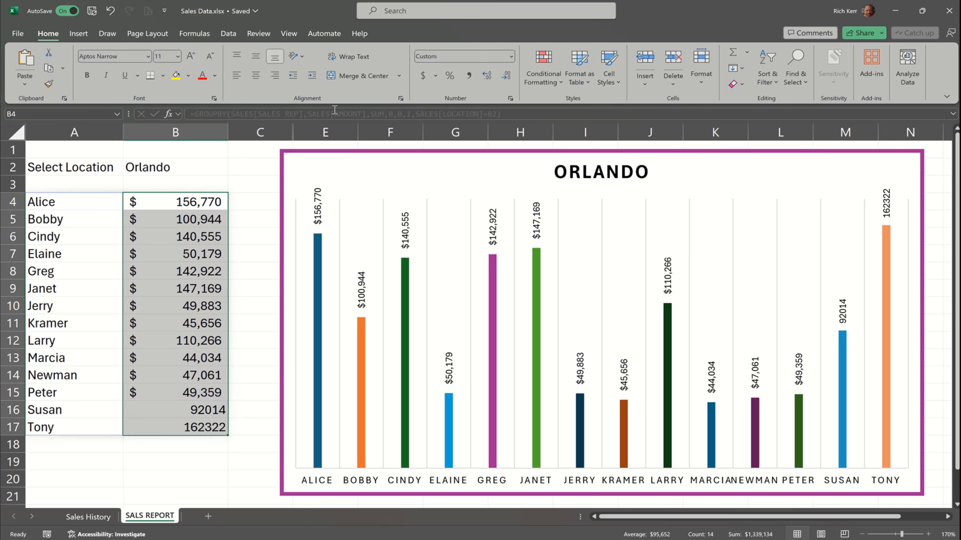
left_click(423, 76)
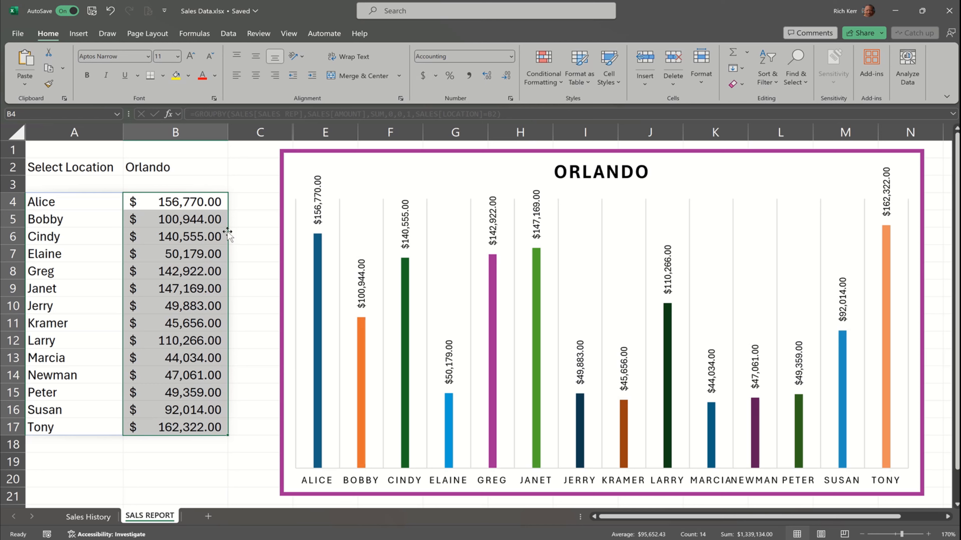
left_click(174, 259)
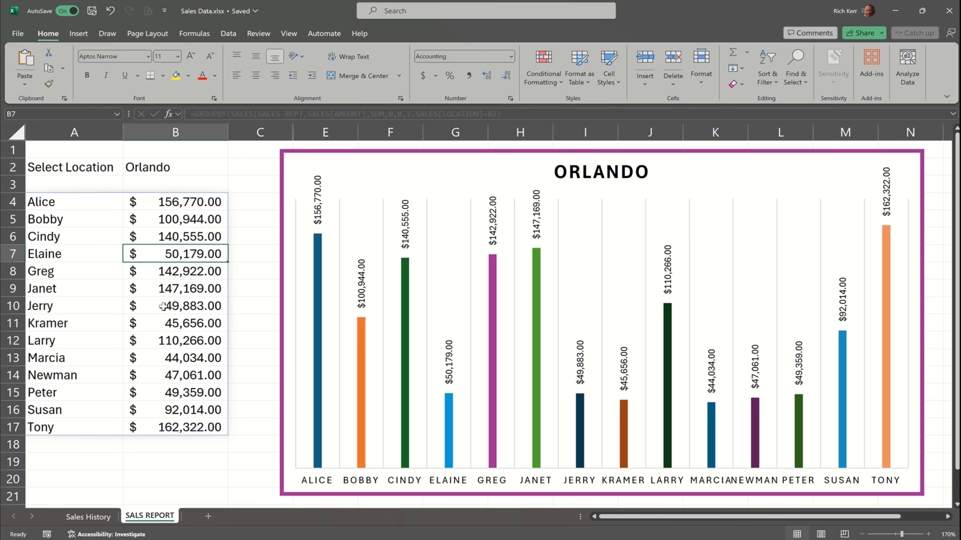